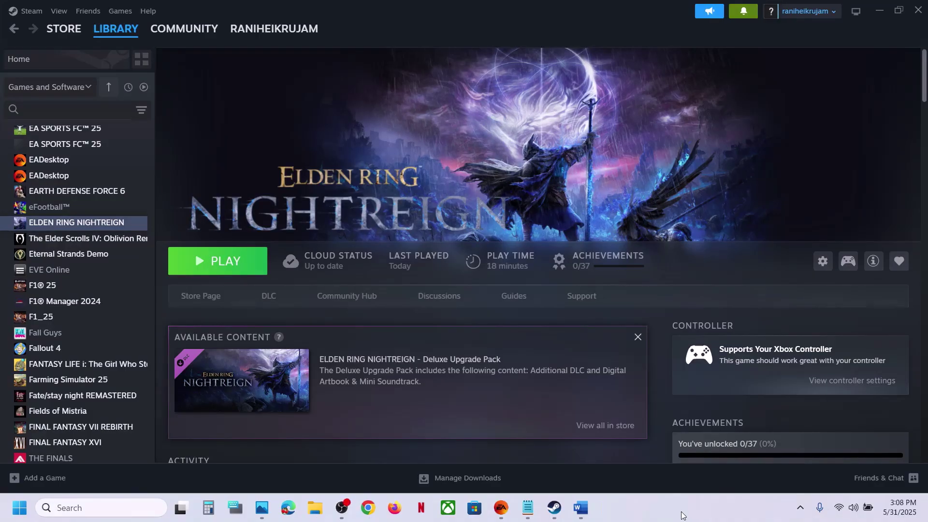
Highlight the Restart Steam note, then open and close Steam's main menu without choosing anything
left_click(580, 507)
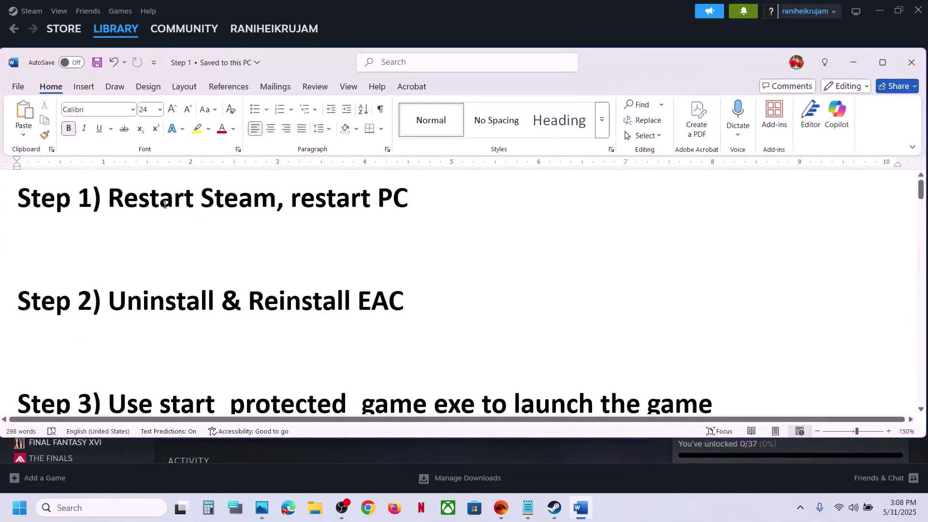
left_click_drag(108, 198, 288, 199)
left_click(461, 2)
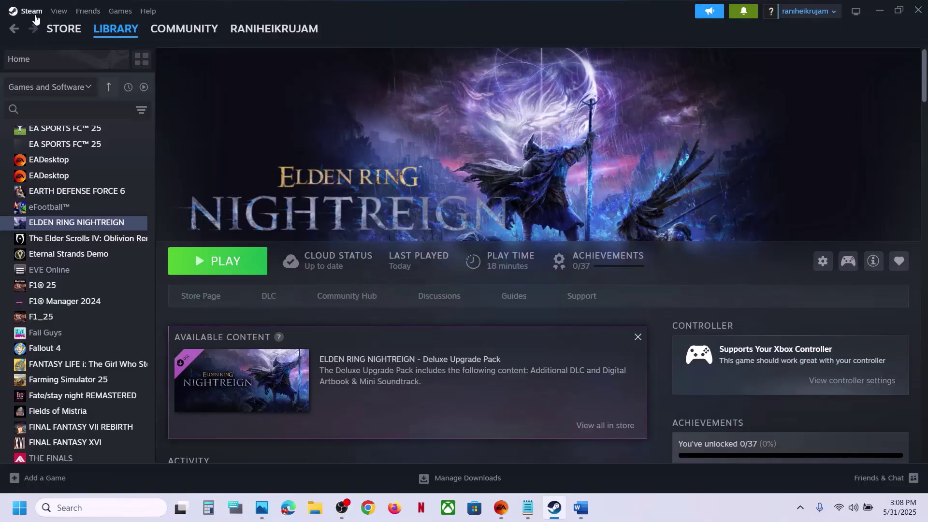
left_click(28, 11)
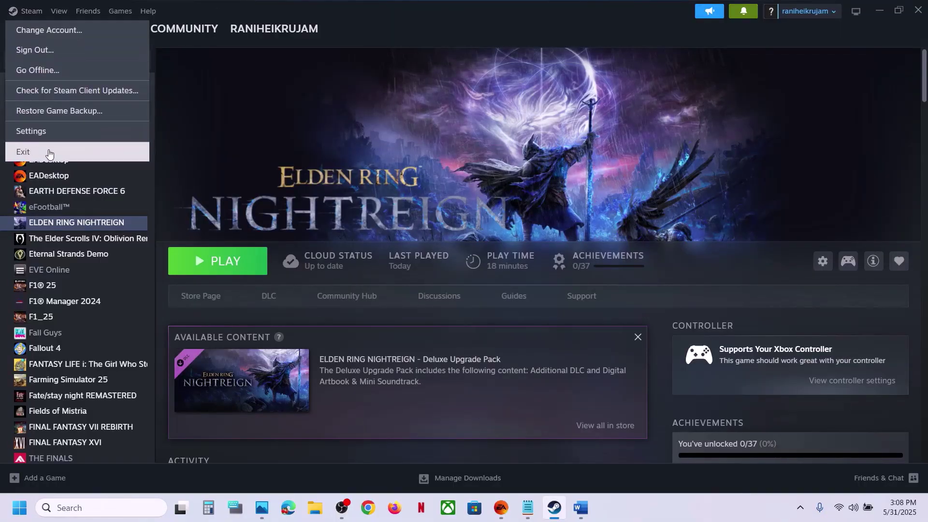
left_click(339, 119)
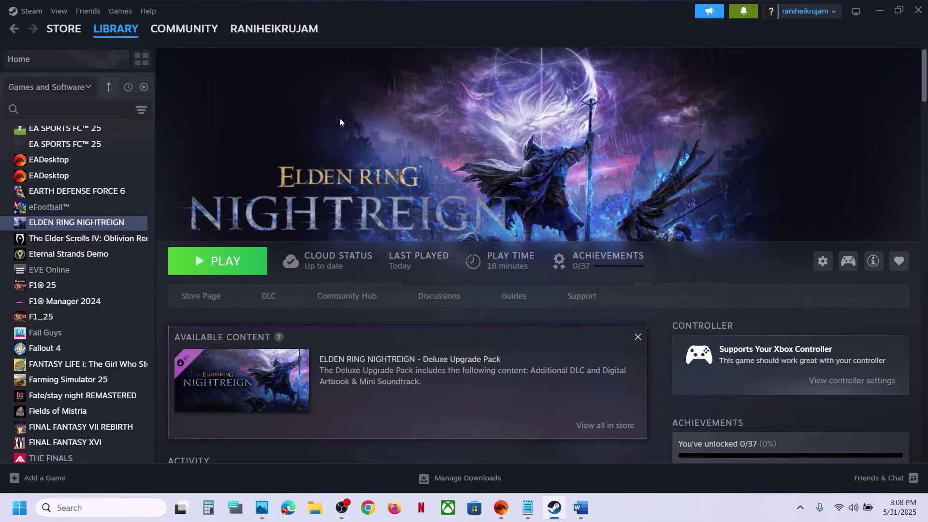
Highlight the restart-PC note and view the Windows power options without restarting
left_click(580, 507)
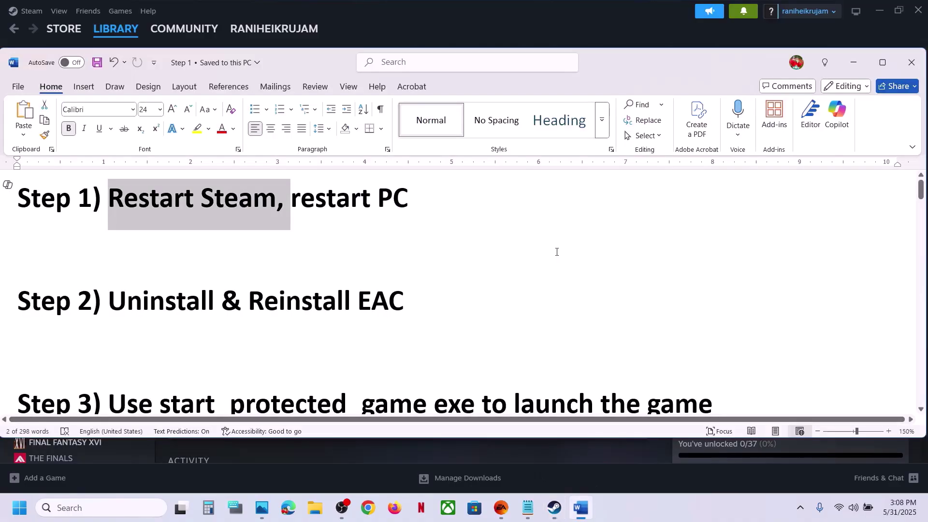
left_click(299, 202)
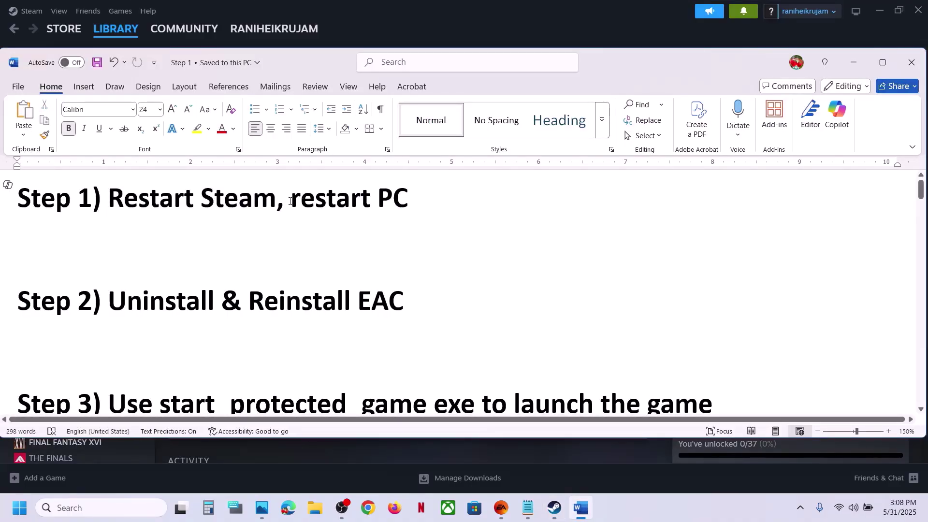
left_click_drag(290, 201, 408, 201)
left_click(488, 46)
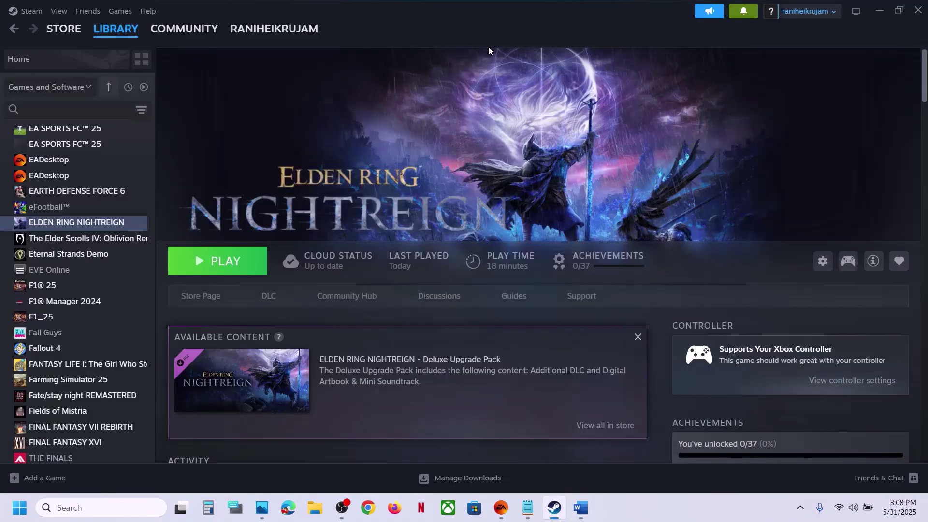
left_click(19, 508)
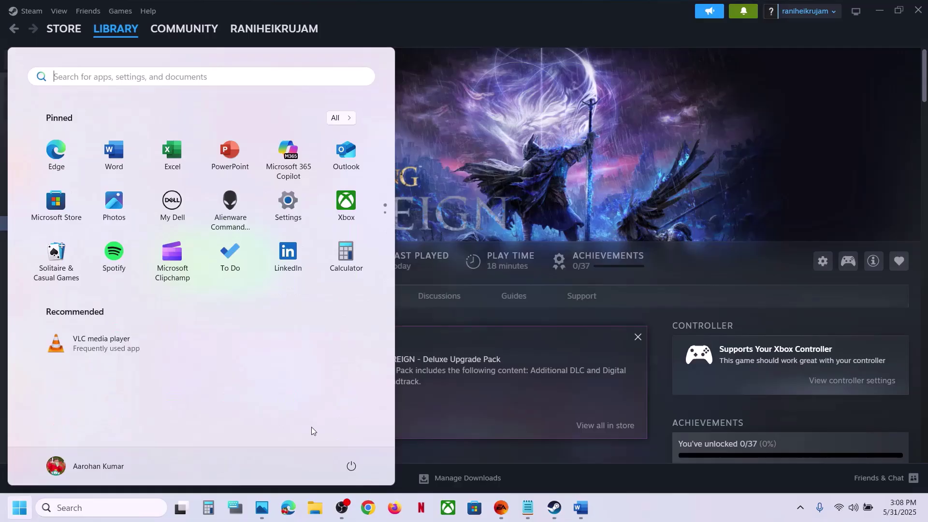
left_click(350, 467)
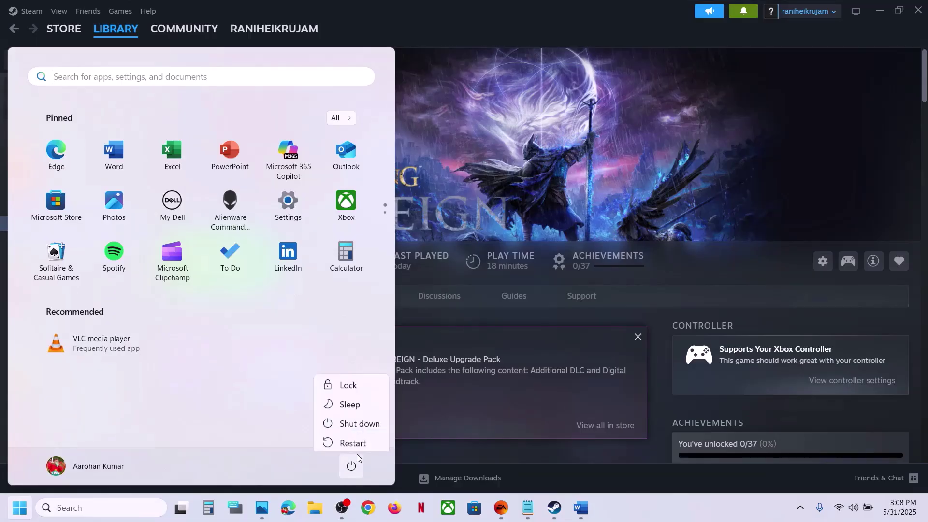
left_click(619, 134)
left_click(617, 135)
Highlight the Uninstall & Reinstall EAC step in the notes and return to Steam
left_click(579, 507)
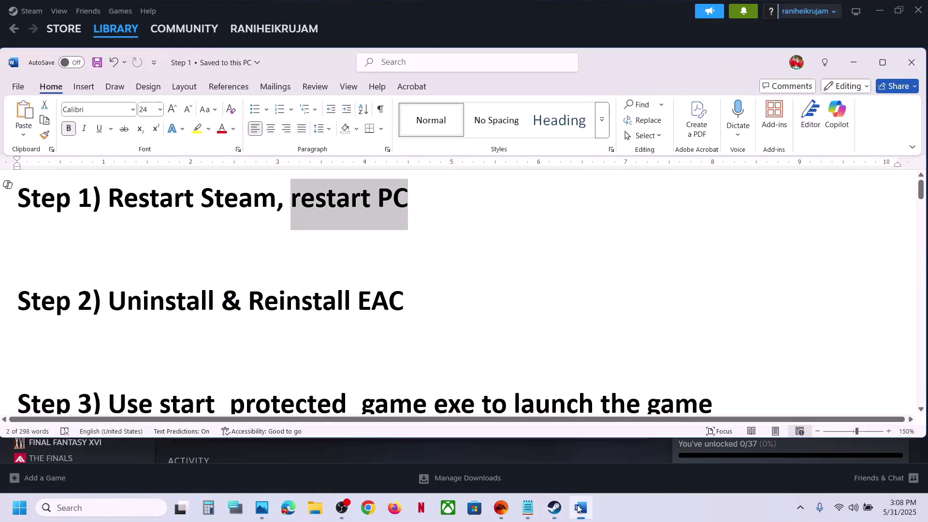
left_click_drag(114, 299, 388, 308)
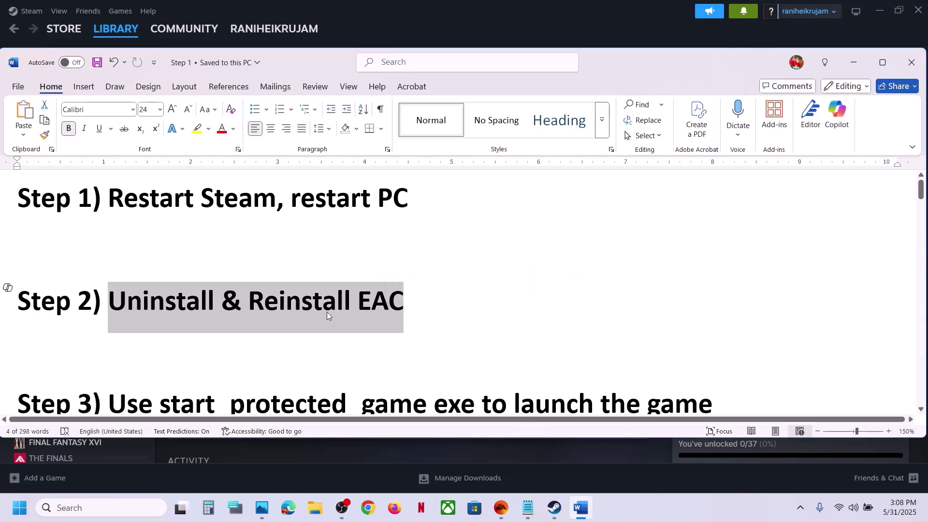
left_click(594, 22)
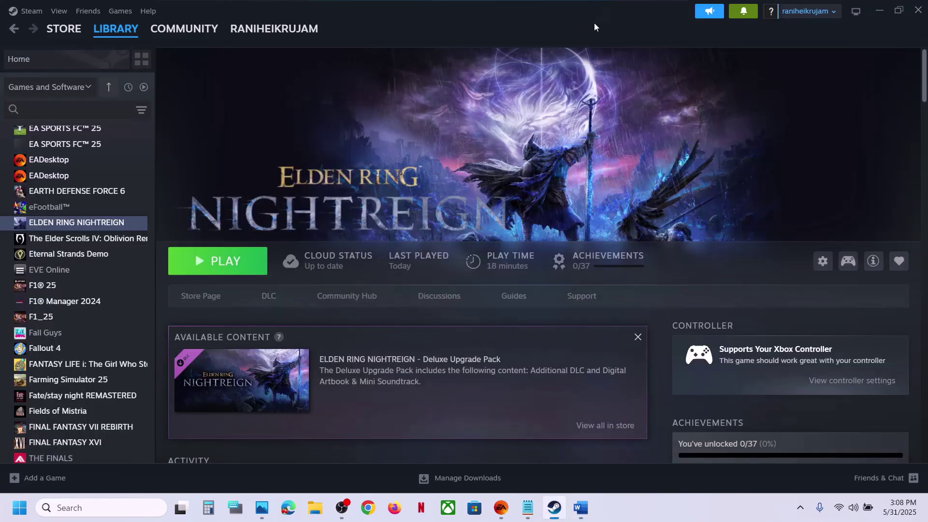
Browse ELDEN RING NIGHTREIGN's local files and open the Game\easyanticheat folder
right_click(107, 223)
mouse_move(144, 299)
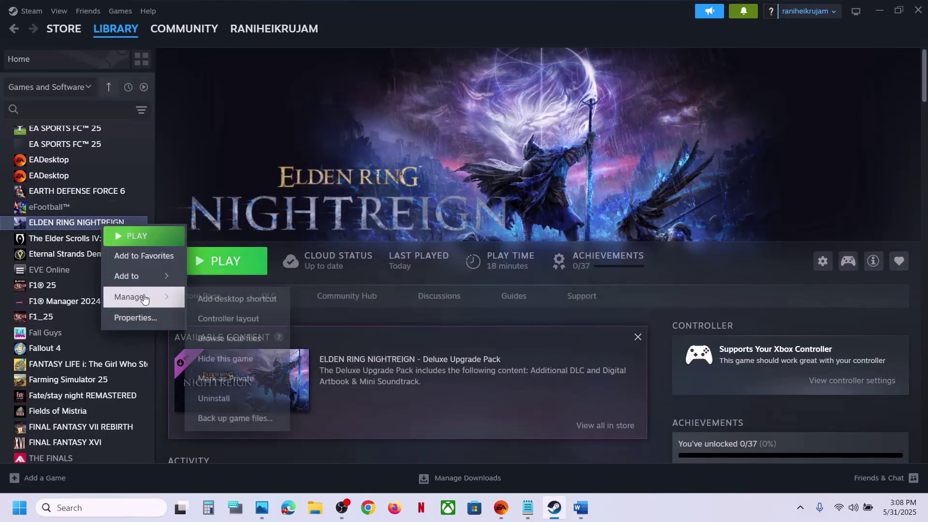
left_click(228, 338)
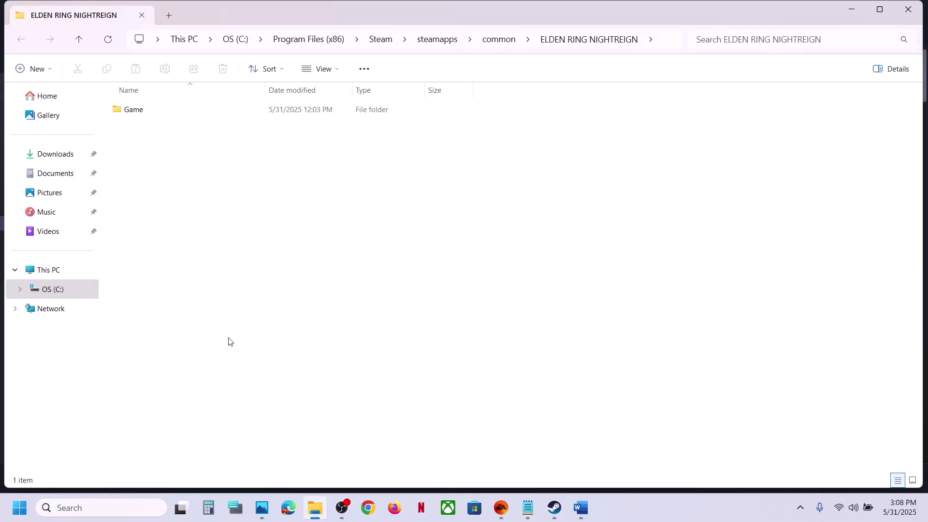
double_click(150, 109)
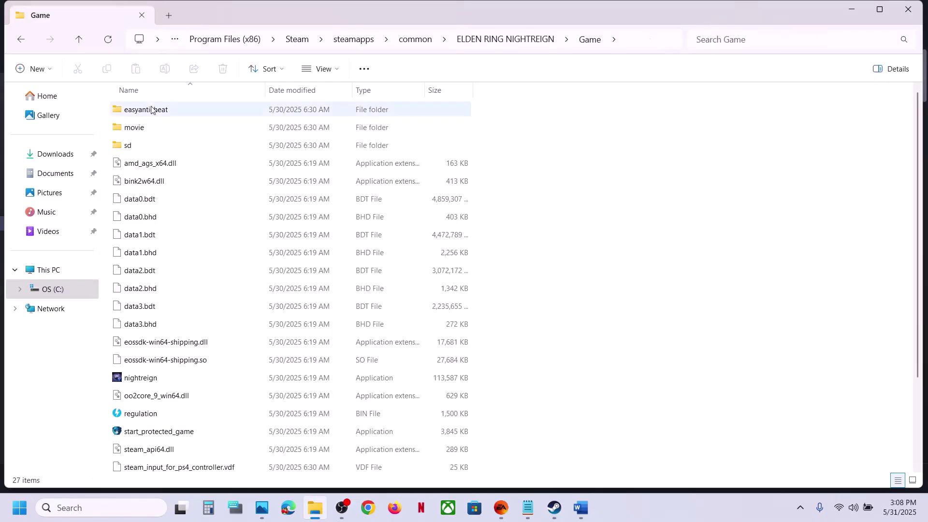
left_click(165, 110)
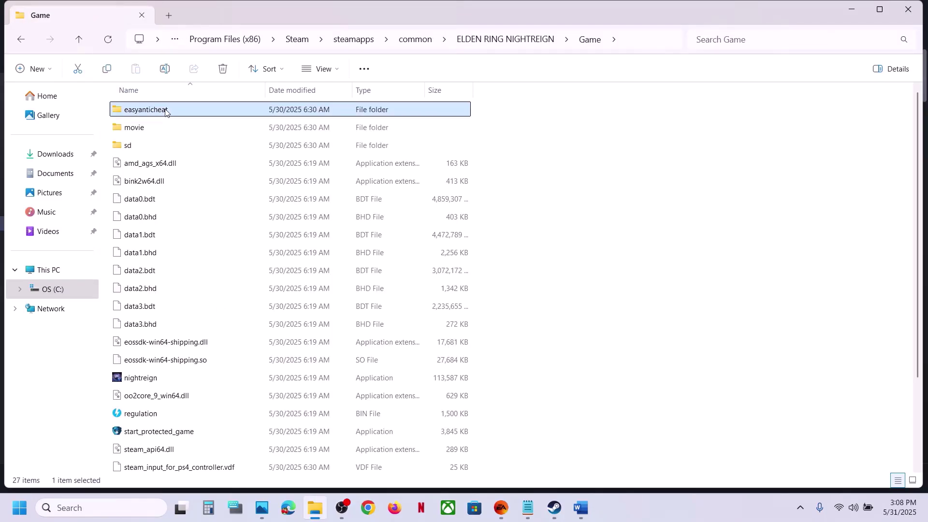
double_click(166, 110)
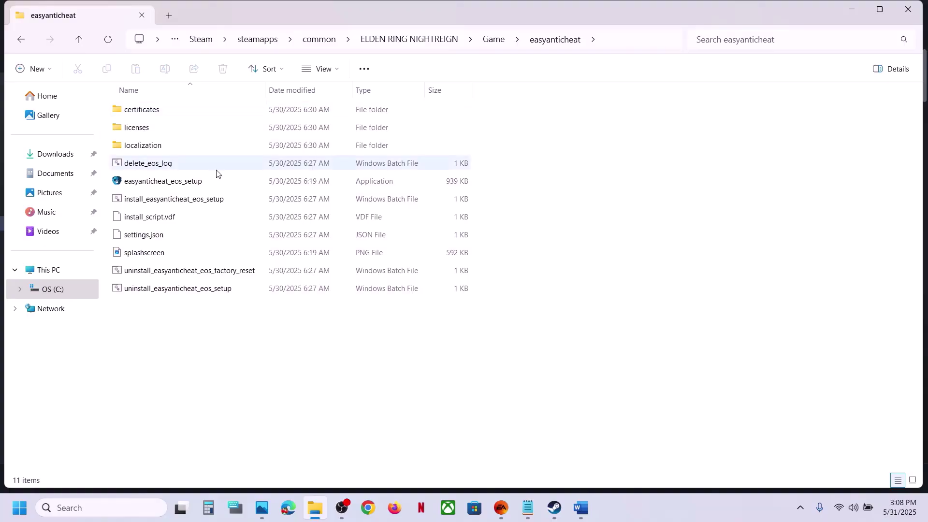
Run uninstall_easyanticheat_eos_setup as administrator and close its finished console
left_click(179, 293)
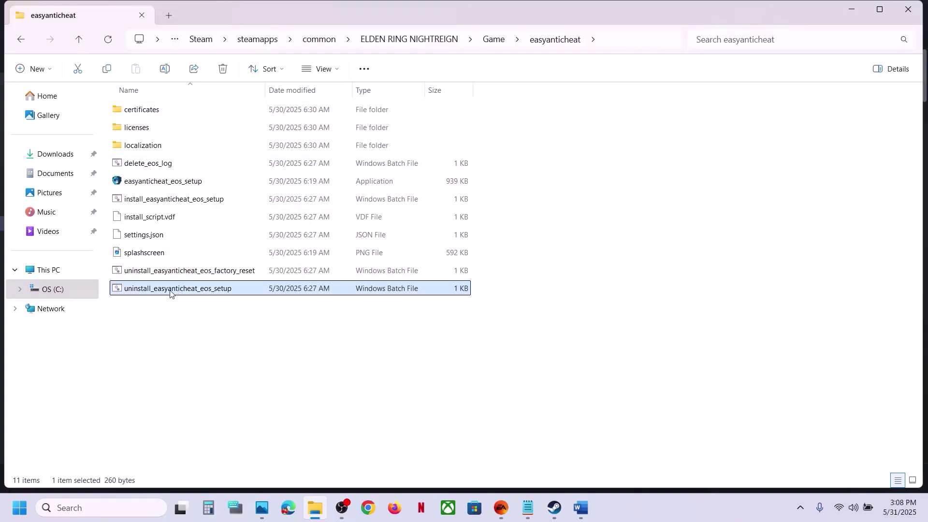
right_click(170, 293)
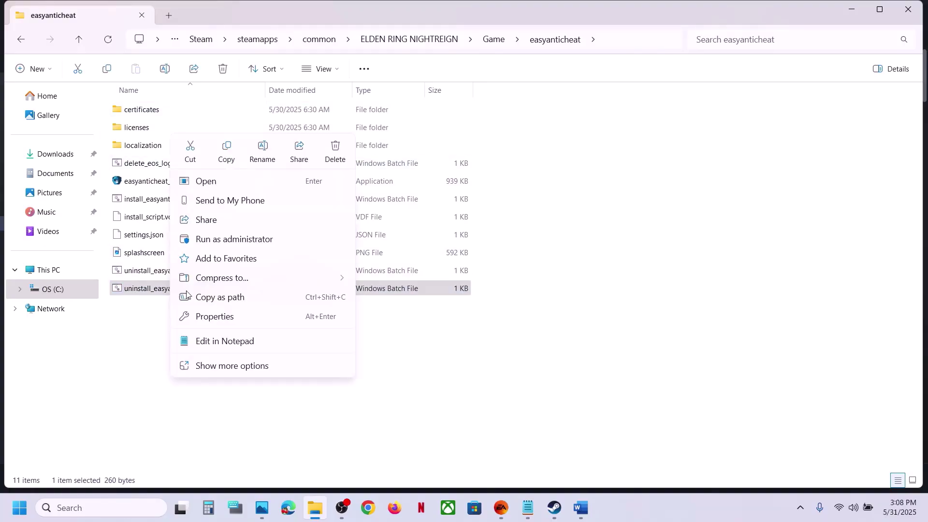
left_click(221, 240)
left_click(416, 375)
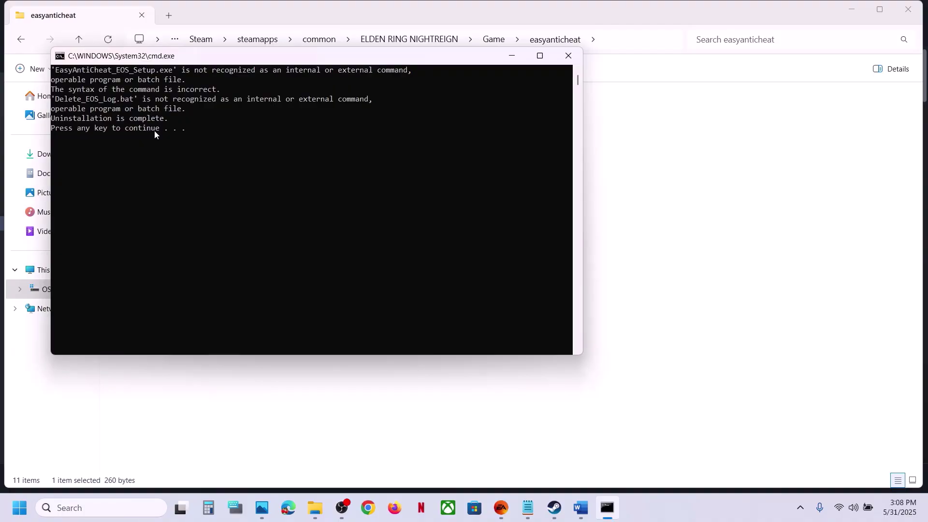
key("Return")
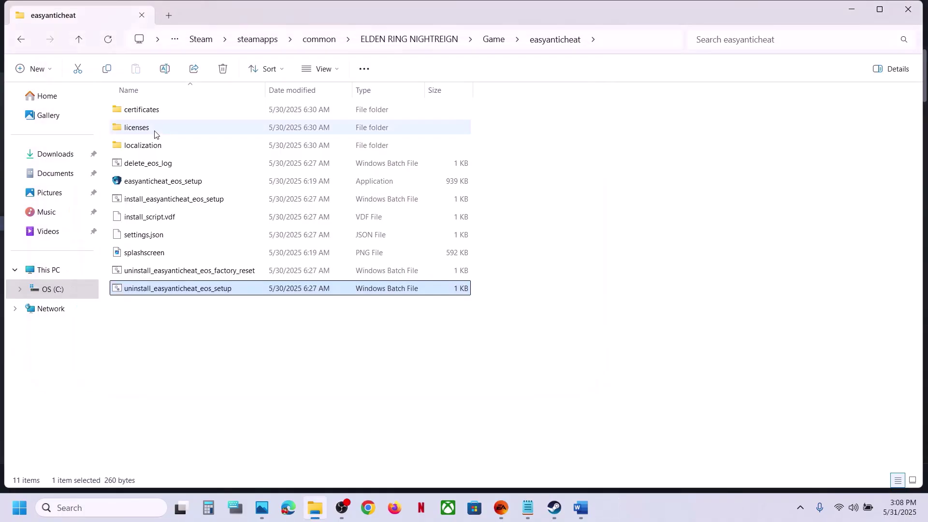
Run uninstall_easyanticheat_eos_factory_reset as administrator and close its finished console
left_click(149, 272)
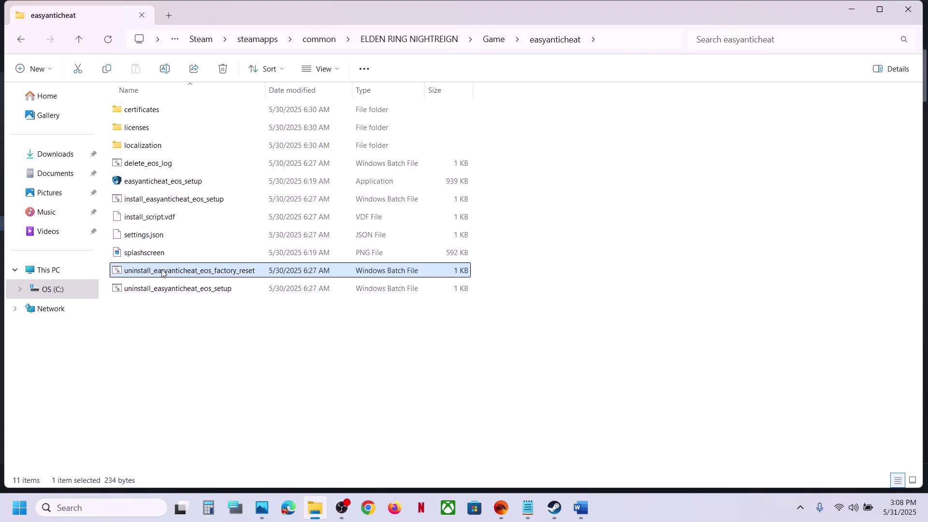
right_click(177, 276)
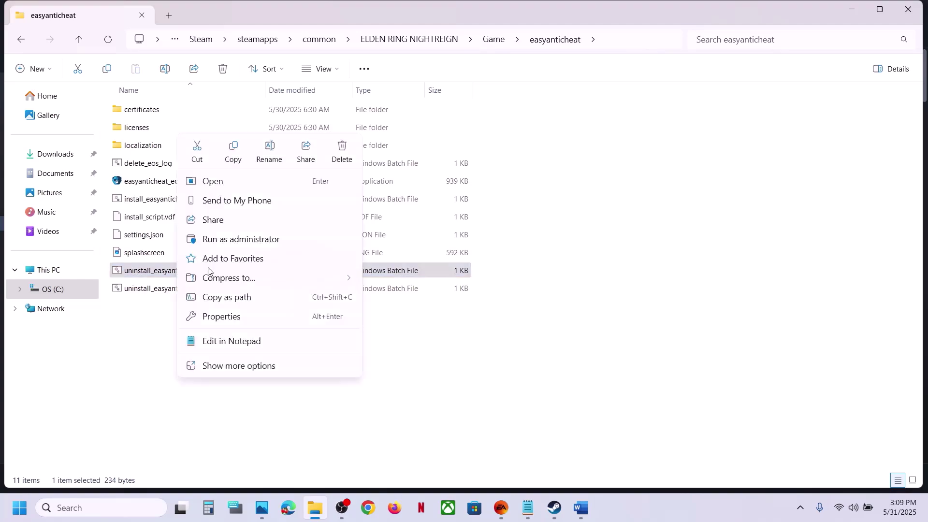
left_click(243, 242)
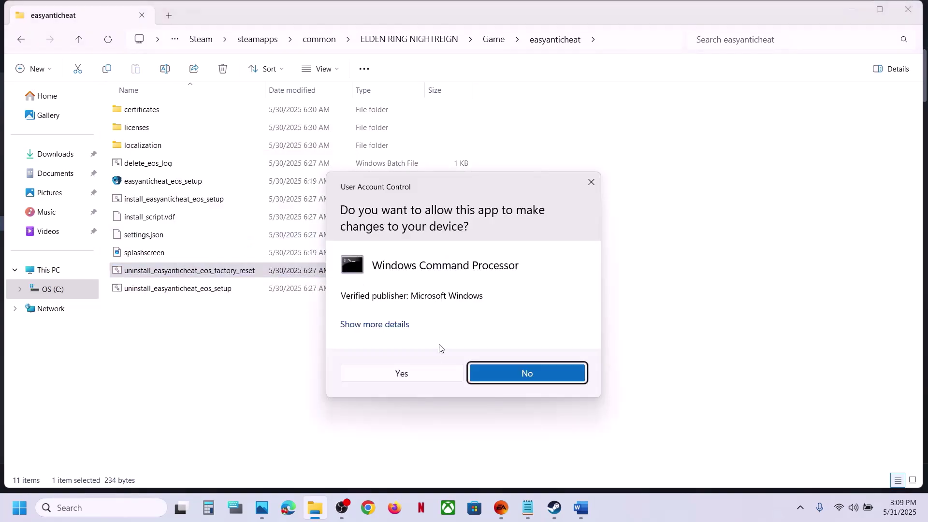
left_click(402, 374)
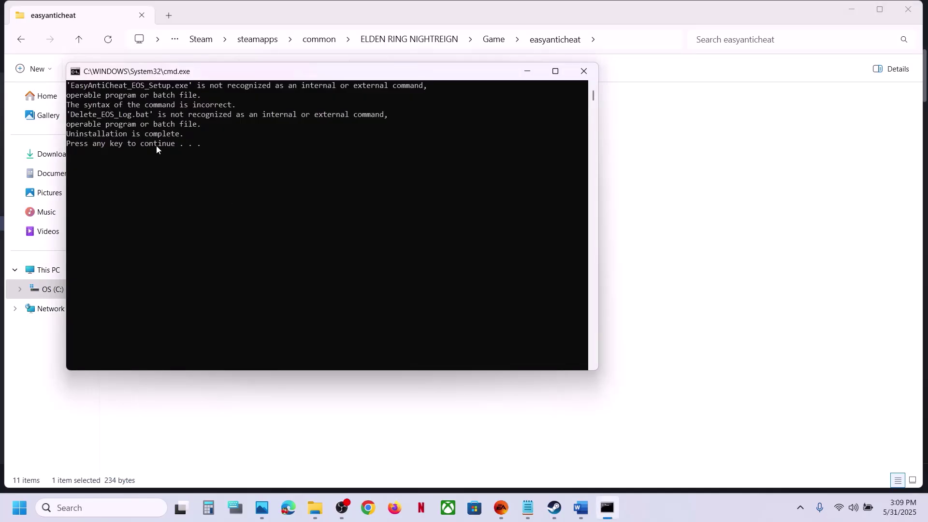
key("Return")
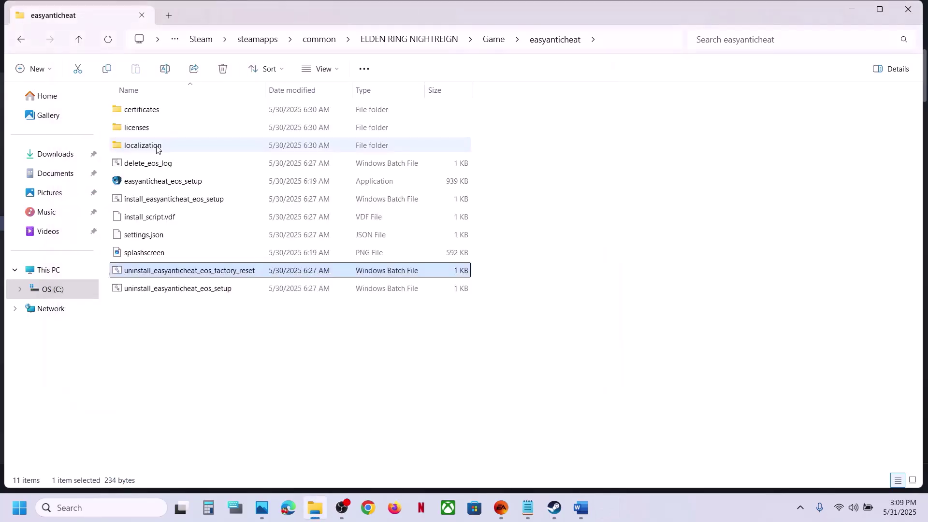
Run install_easyanticheat_eos_setup as administrator and dismiss its finished console
left_click(156, 204)
right_click(180, 203)
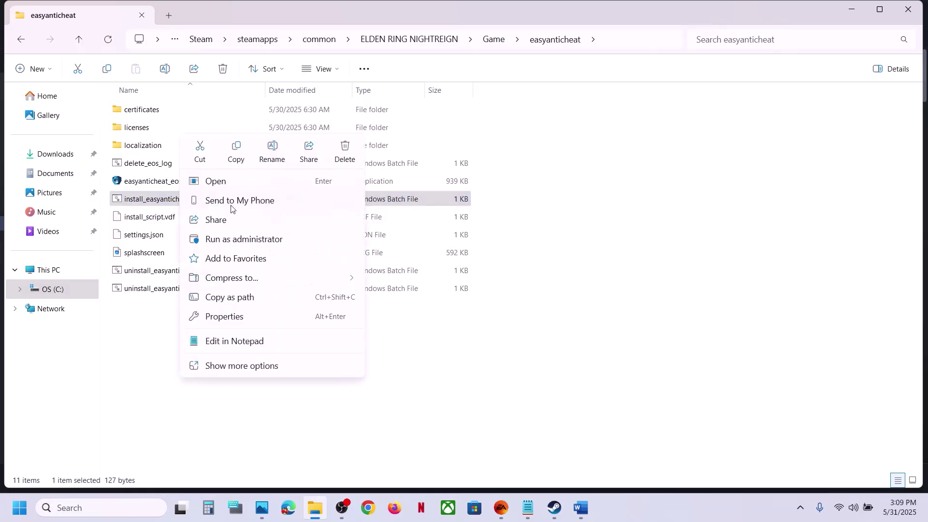
left_click(246, 238)
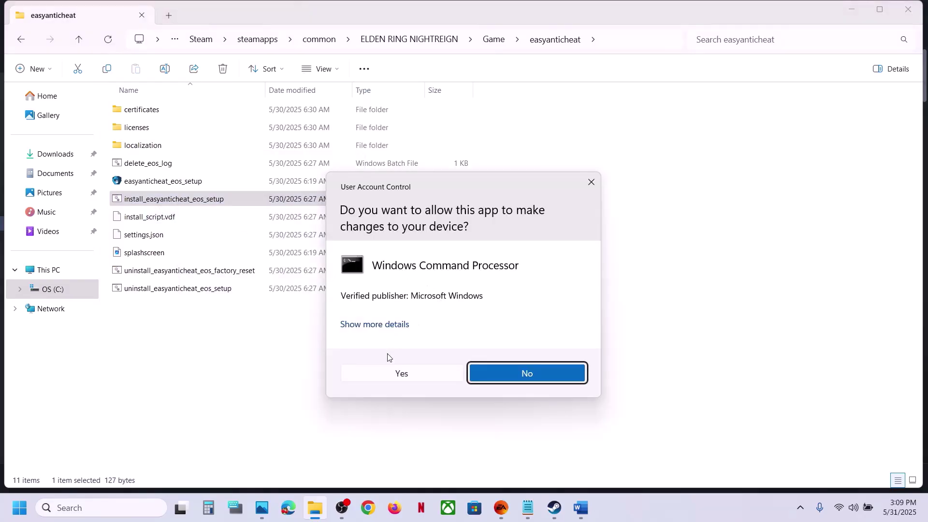
left_click(382, 377)
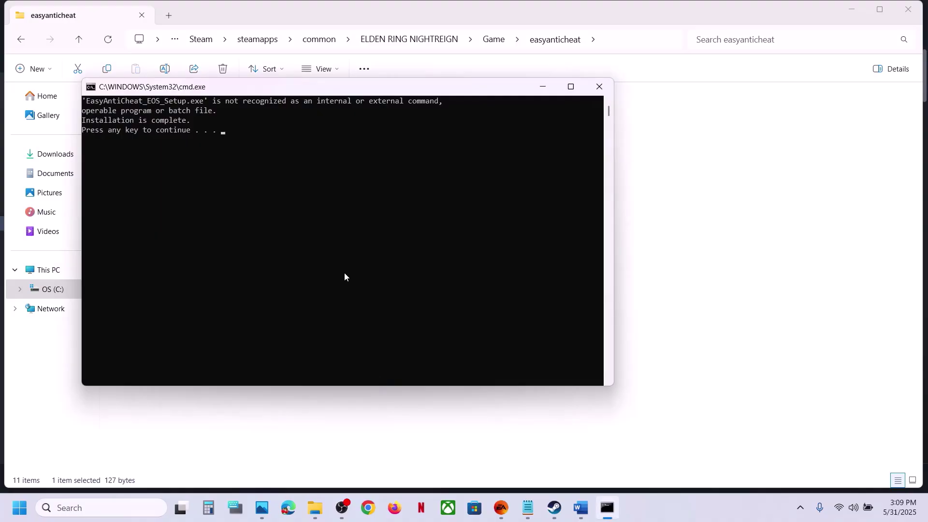
left_click(232, 158)
key("Return")
key("Return")
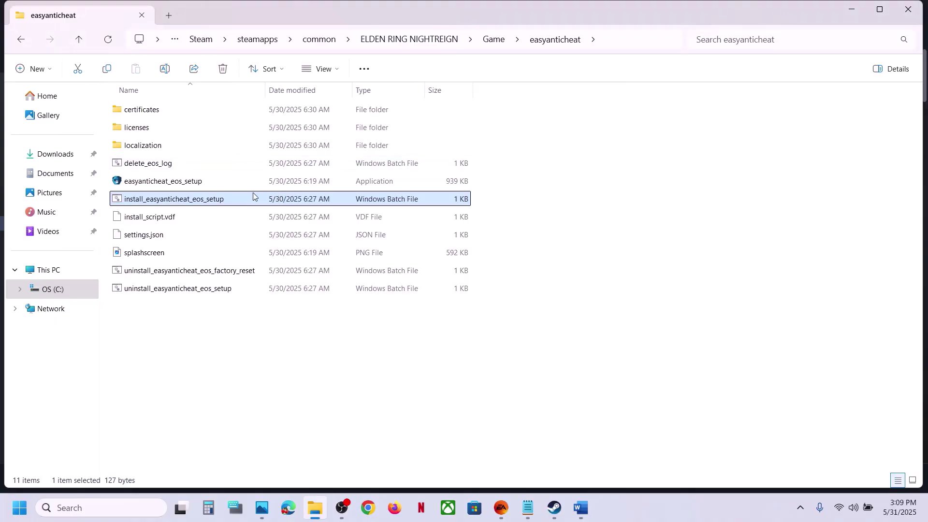
Run easyanticheat_eos_setup with administrator rights, then bring Steam back to the front
left_click(170, 186)
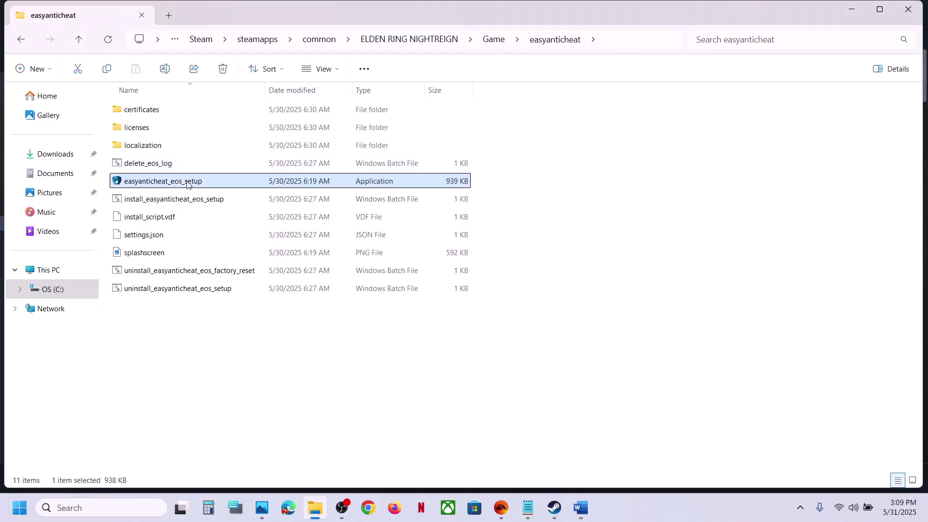
right_click(187, 184)
left_click(272, 214)
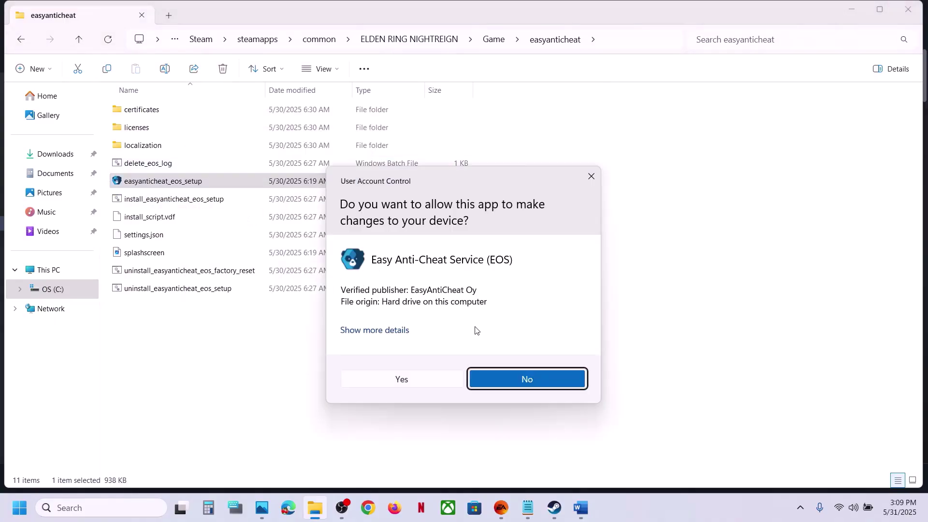
left_click(423, 383)
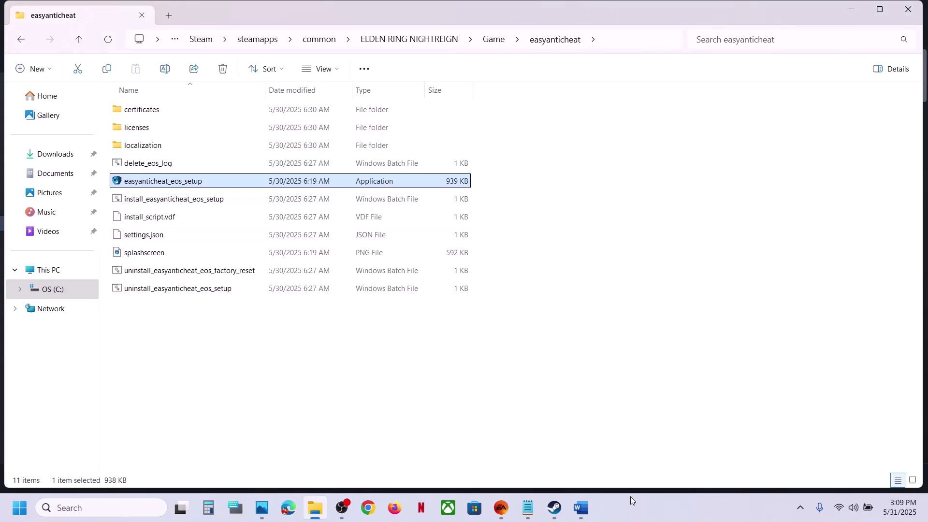
left_click(555, 506)
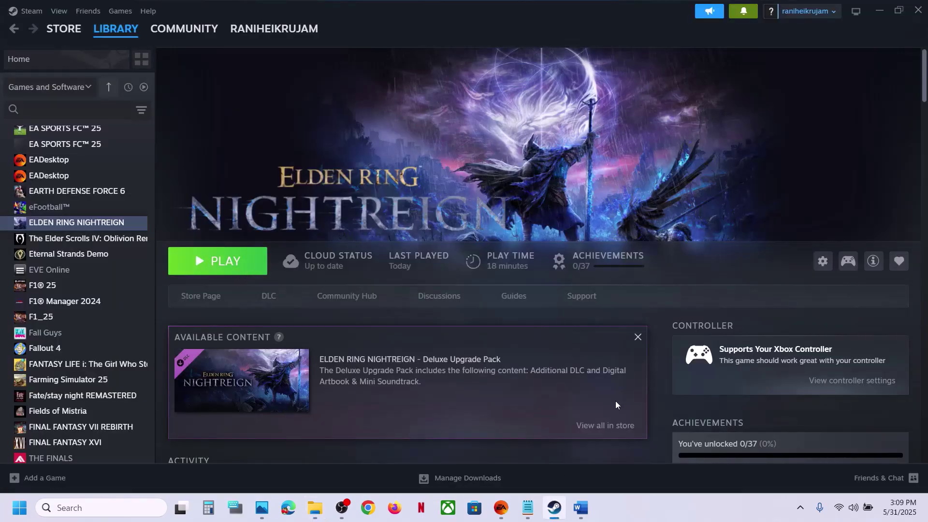
Review the Step 3 start_protected_game instruction in the Word notes, then minimize Word
left_click(580, 511)
scroll(289, 298, "down", 1)
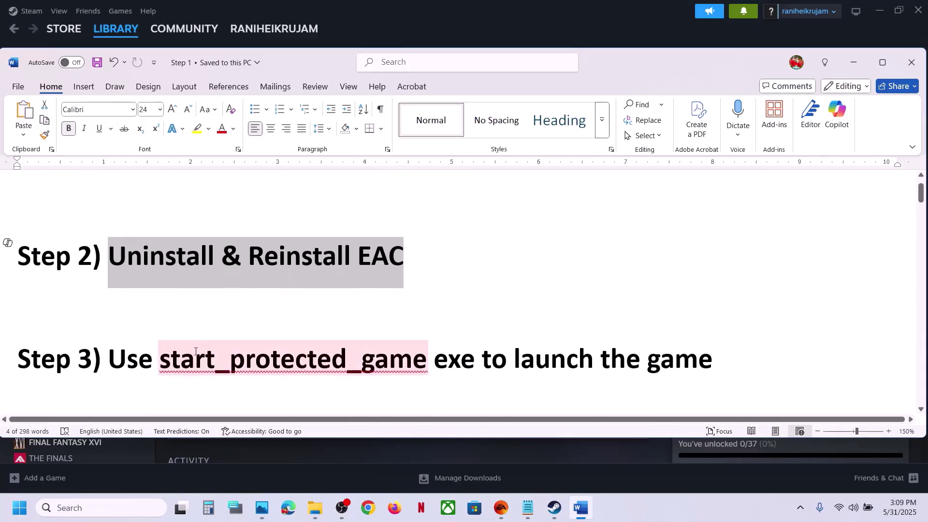
left_click_drag(164, 362, 507, 353)
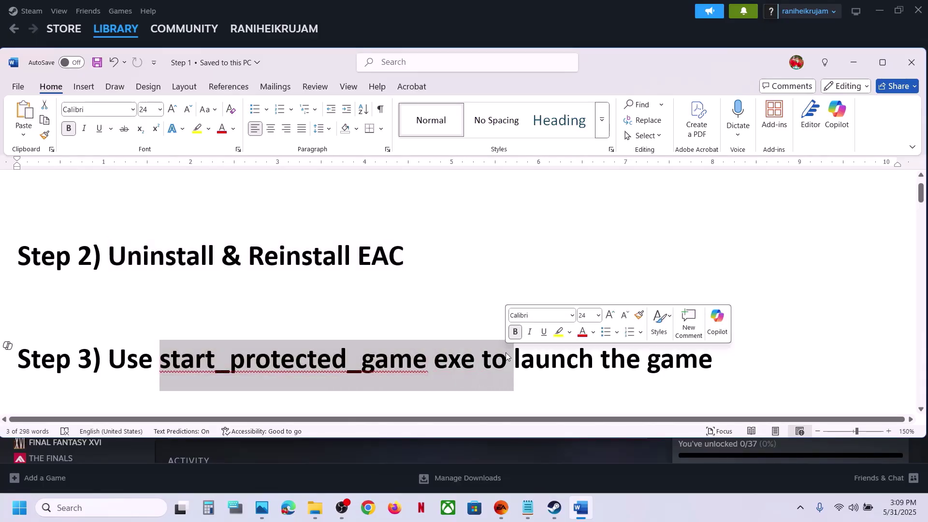
left_click(507, 353)
left_click(853, 63)
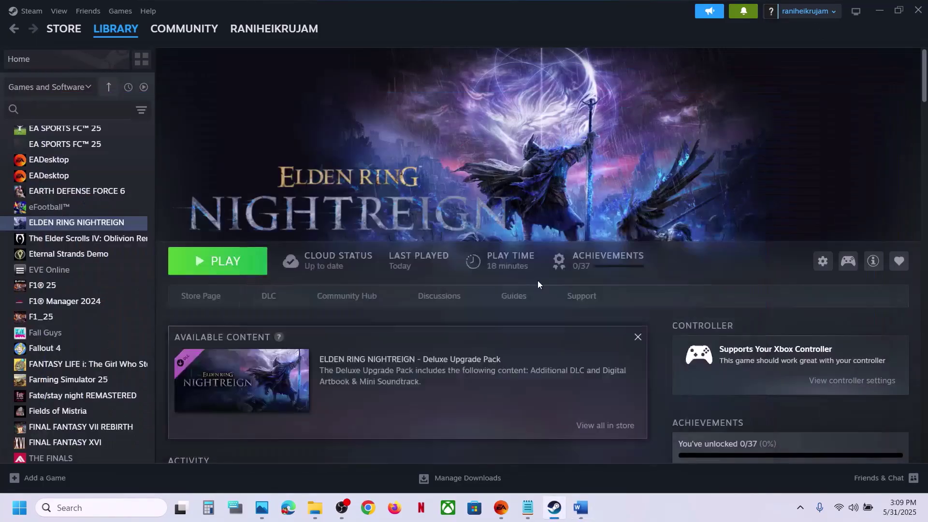
Browse ELDEN RING NIGHTREIGN's local files from the Steam library
right_click(112, 222)
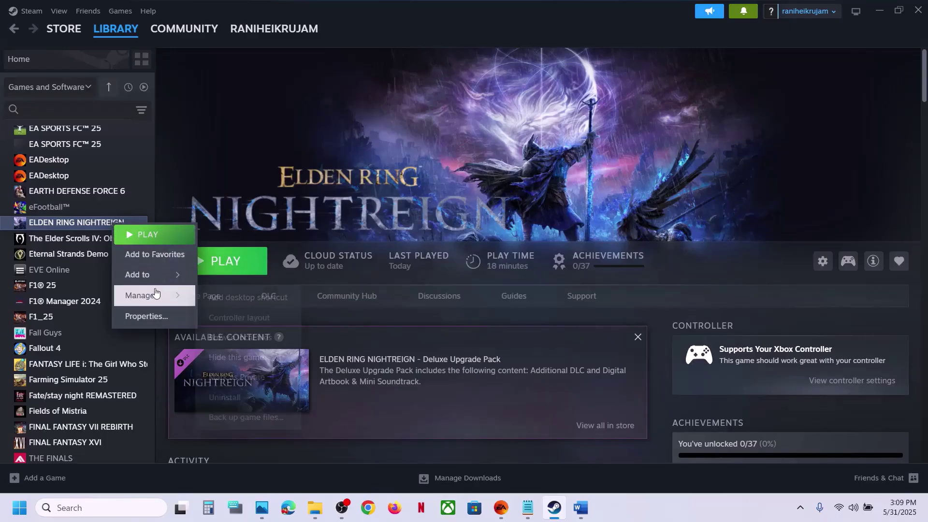
mouse_move(154, 294)
left_click(234, 340)
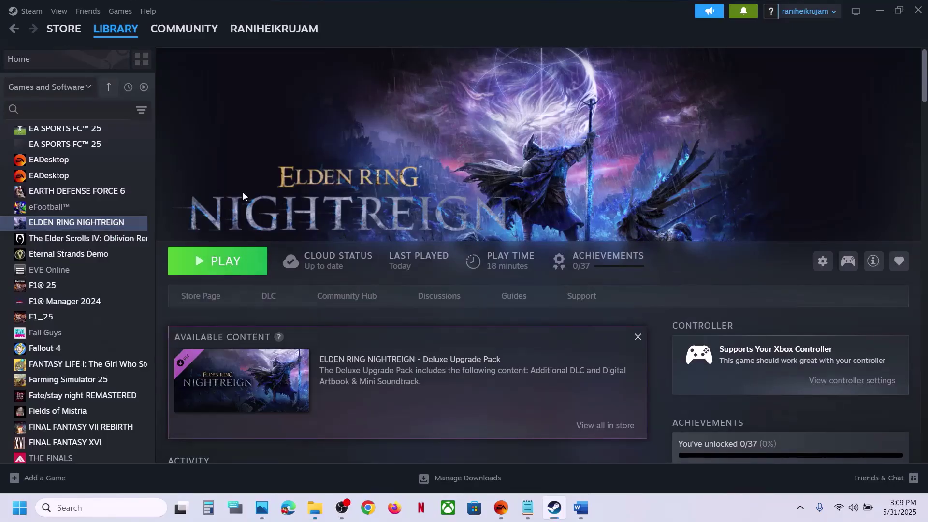
In the Game folder, run start_protected_game as administrator
double_click(153, 115)
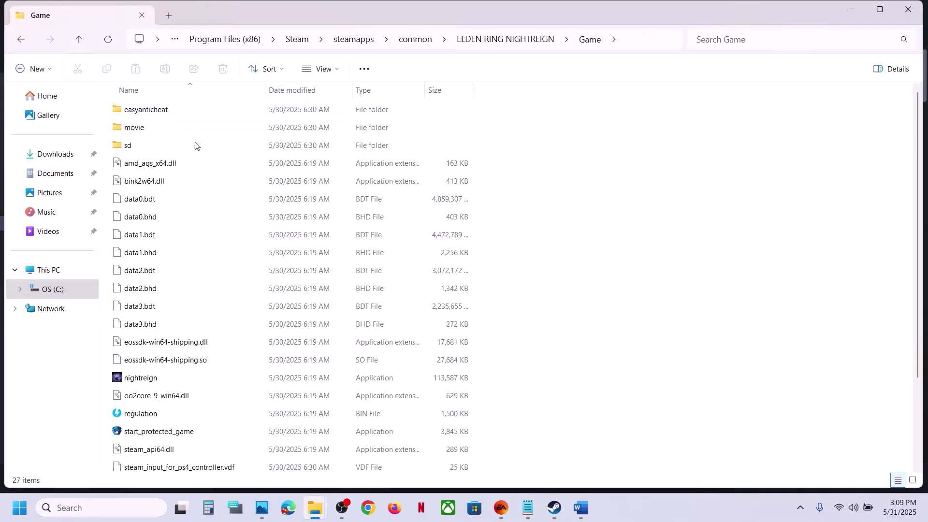
scroll(215, 333, "down", 2)
left_click(172, 329)
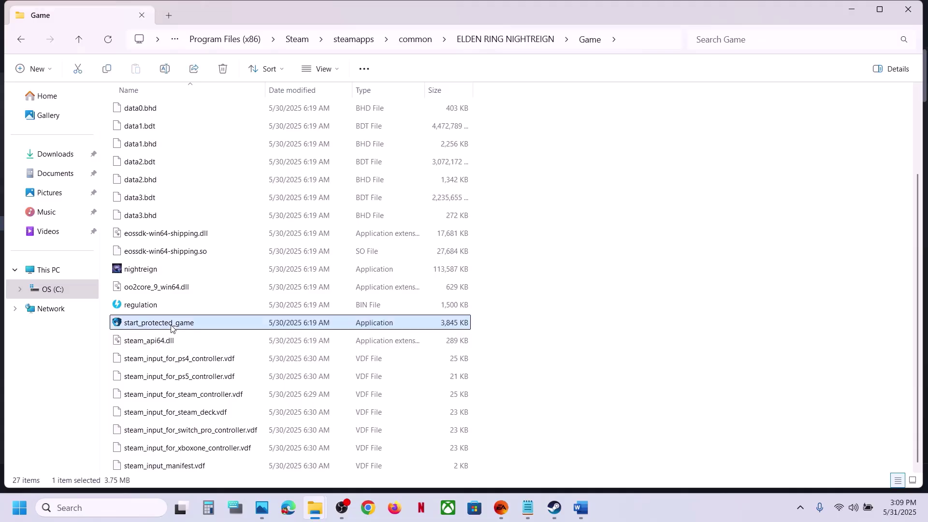
mouse_move(197, 328)
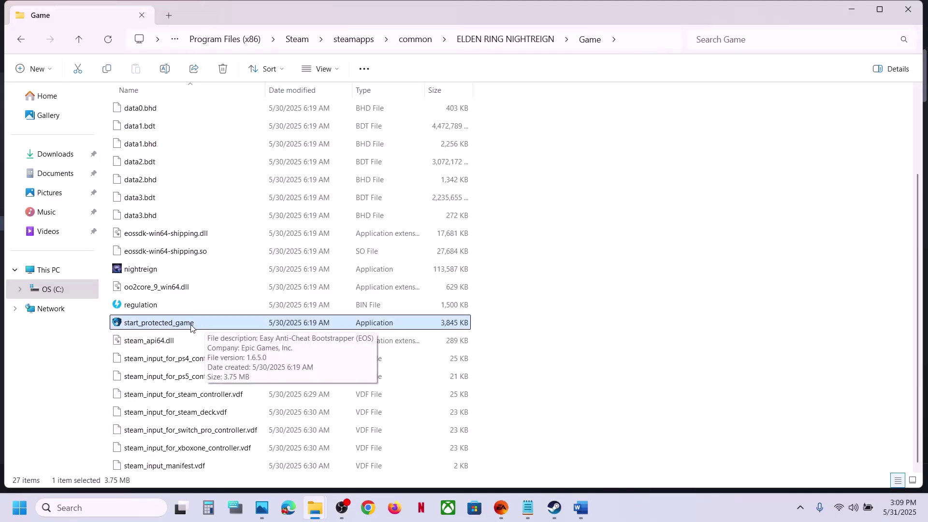
right_click(190, 328)
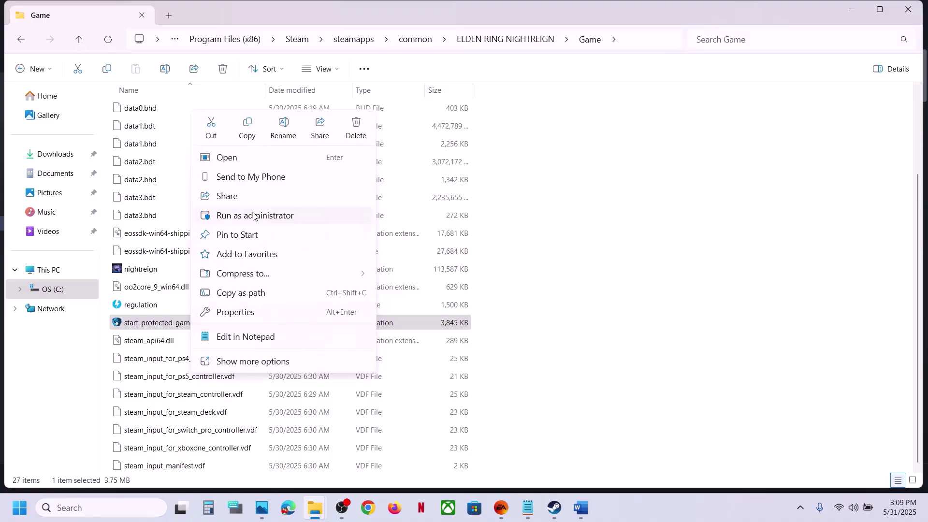
left_click(162, 328)
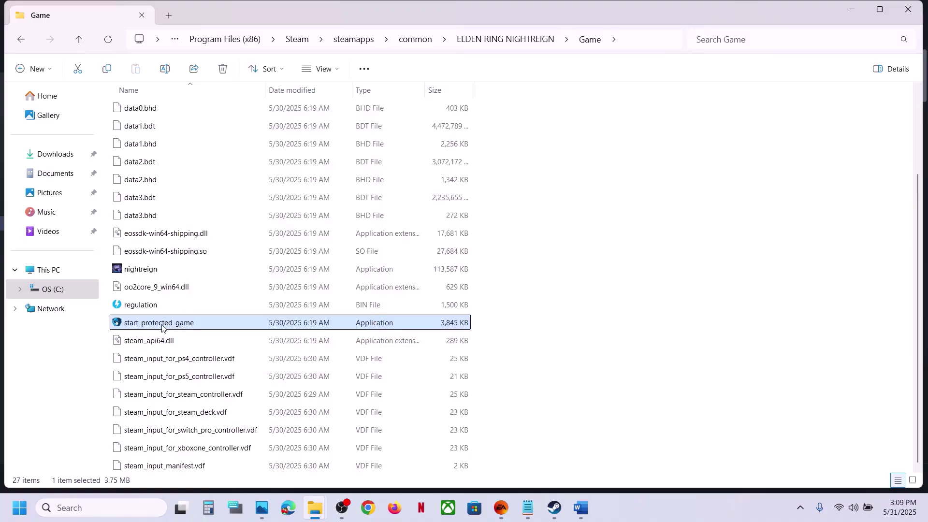
Review the Step 4 run-as-administrator note in Word, then select the nightreign application
left_click(580, 509)
scroll(338, 366, "down", 3)
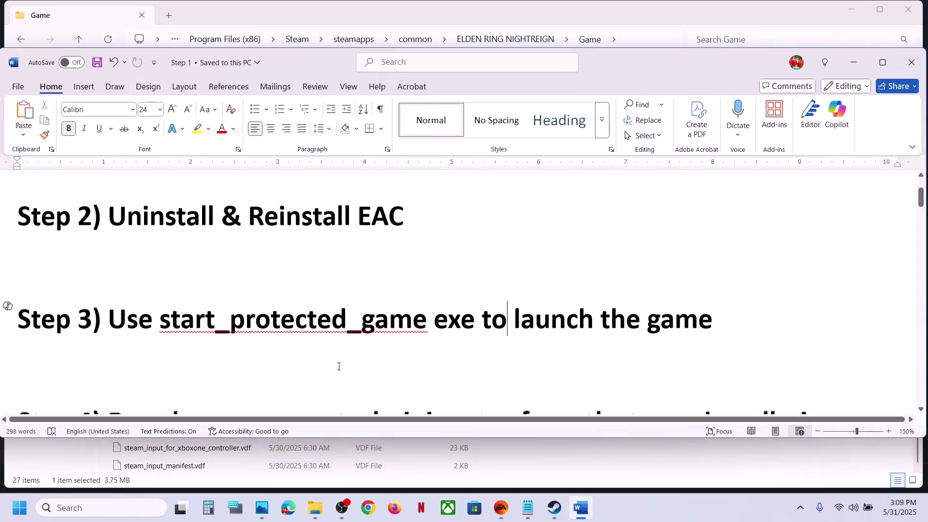
left_click_drag(108, 305, 703, 309)
left_click(850, 62)
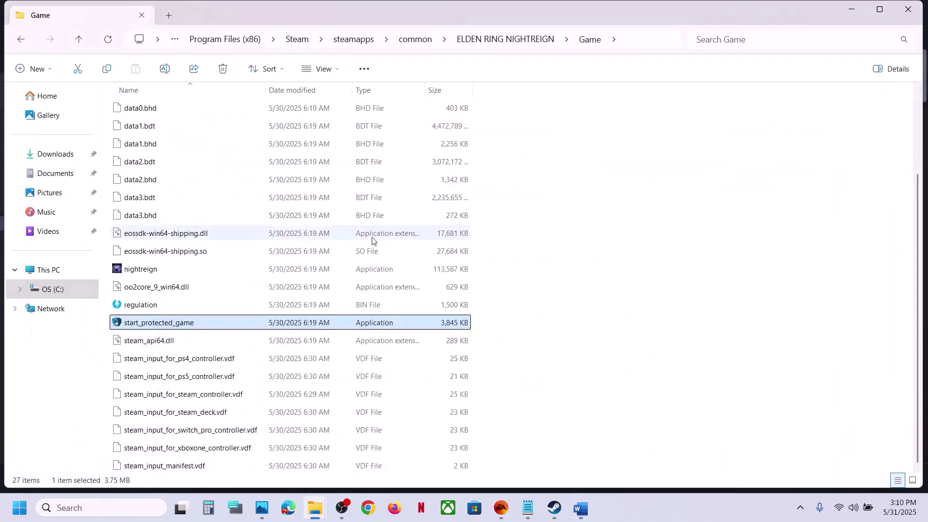
left_click(165, 272)
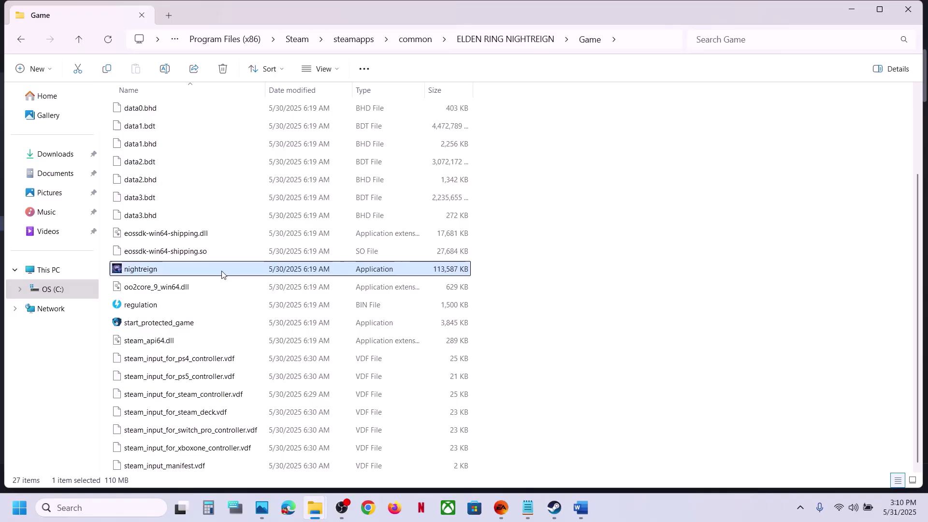
Set nightreign to always run as administrator in its Compatibility properties
right_click(160, 275)
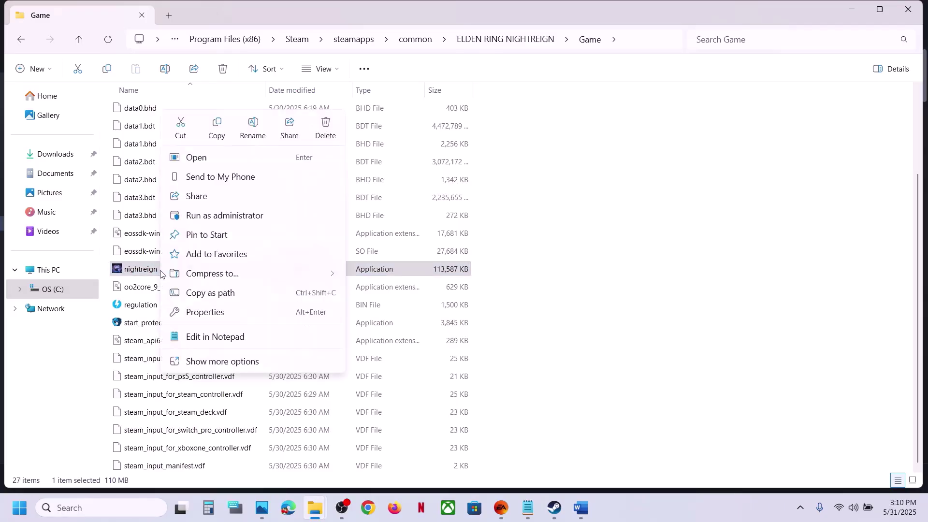
left_click(211, 312)
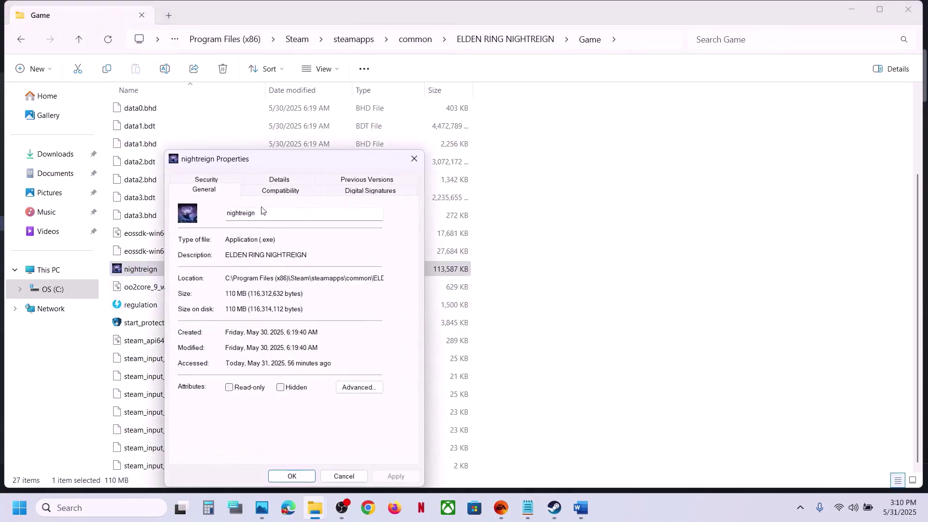
left_click(272, 192)
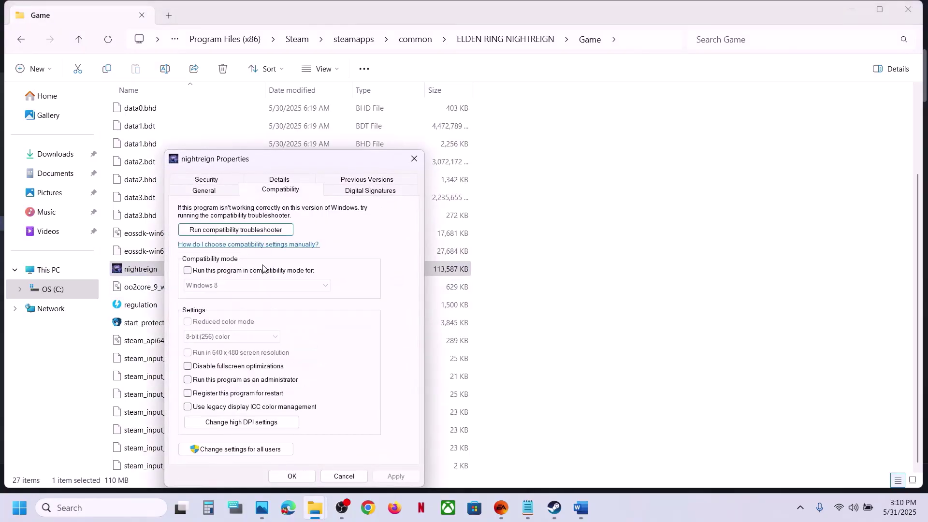
left_click(187, 381)
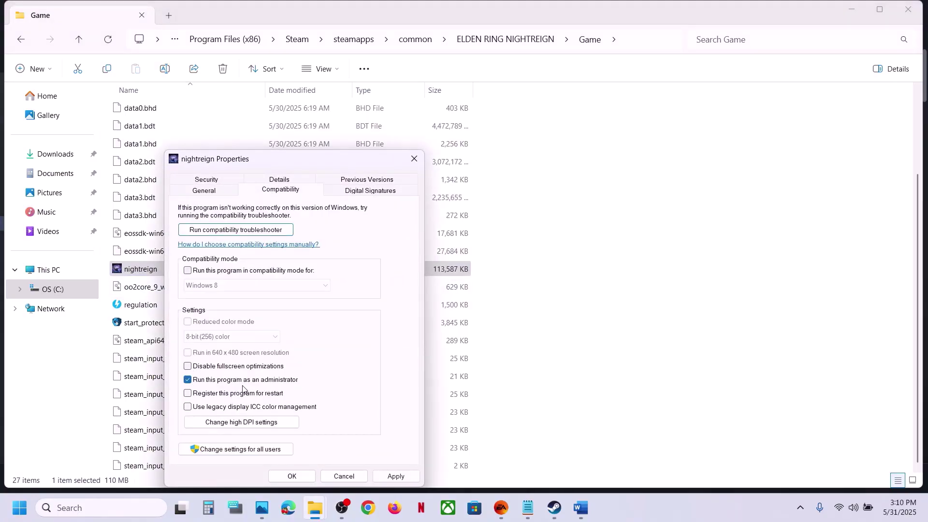
left_click(395, 476)
left_click(292, 476)
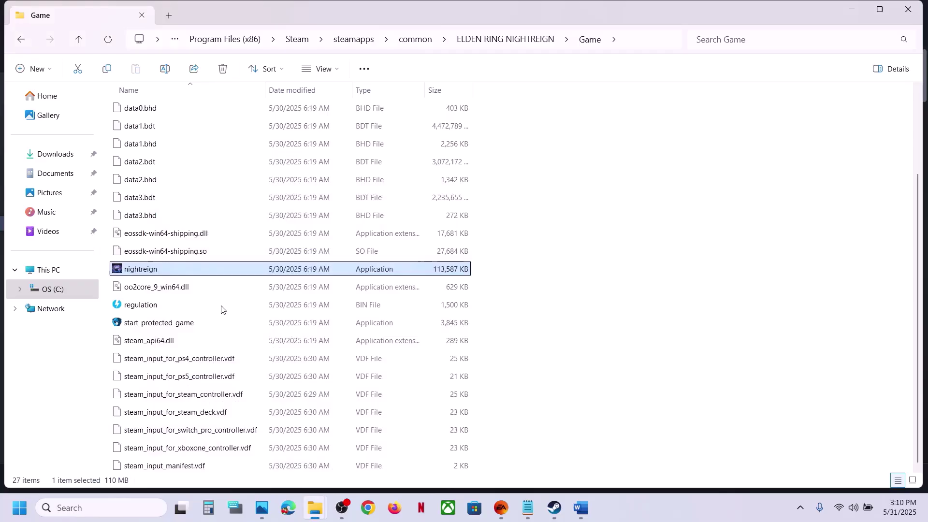
Turn on Windows 7 compatibility mode for nightreign
right_click(156, 274)
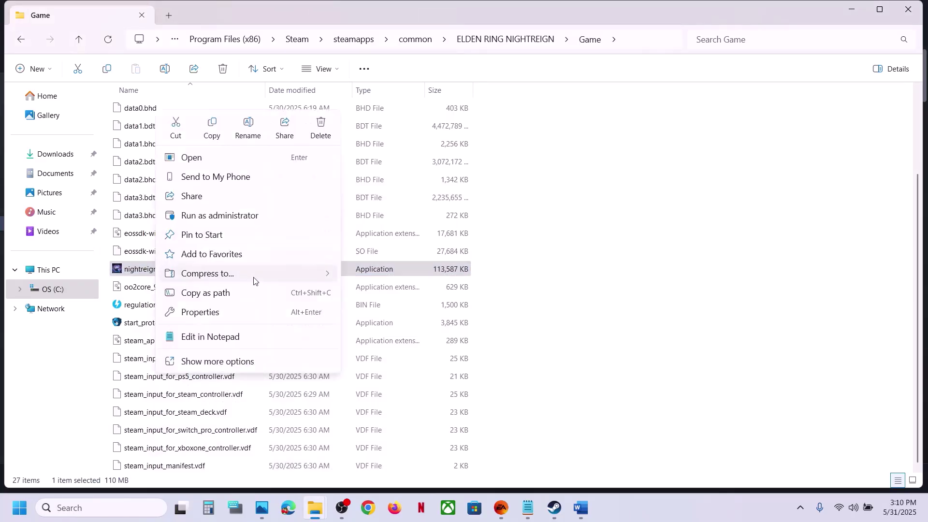
left_click(209, 313)
left_click(278, 192)
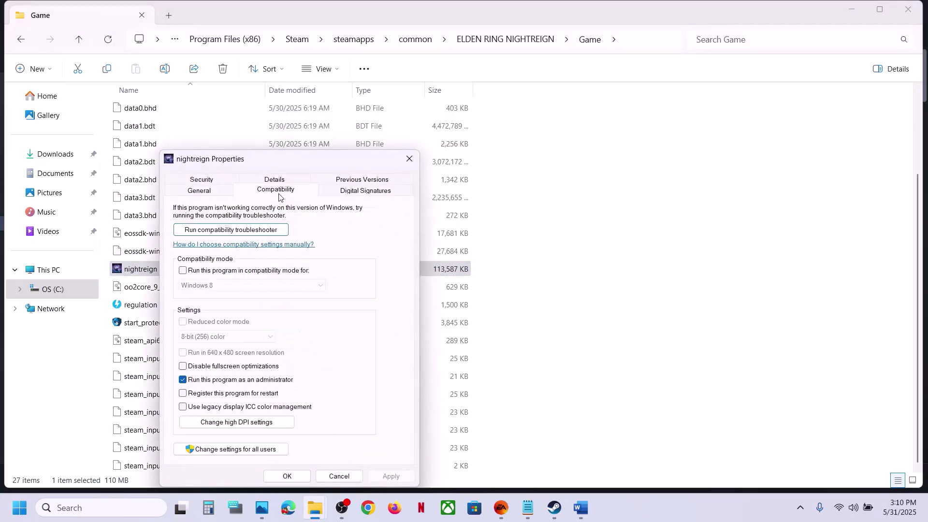
left_click(184, 271)
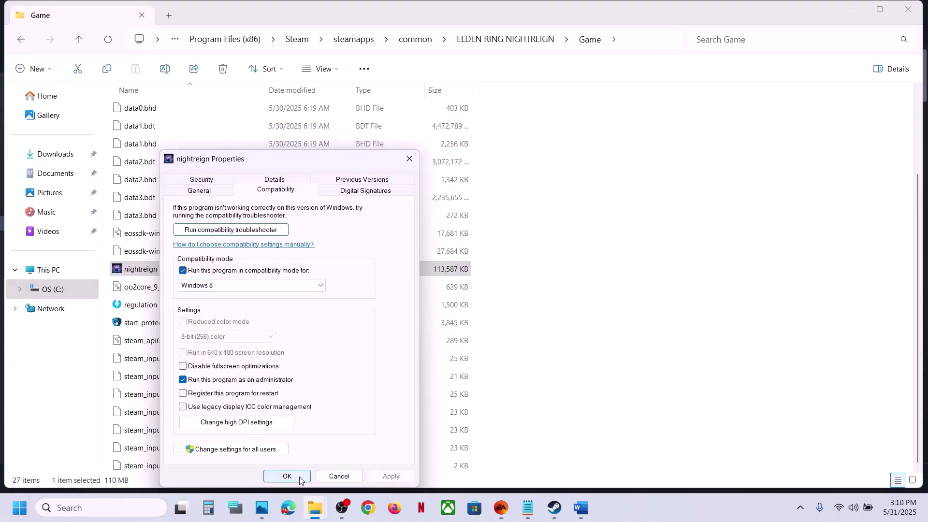
left_click(239, 288)
left_click(230, 325)
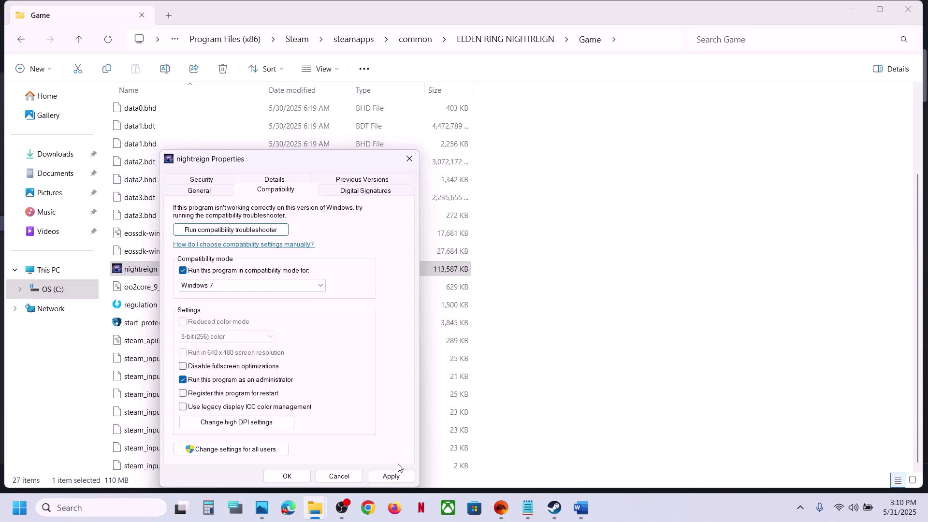
left_click(392, 476)
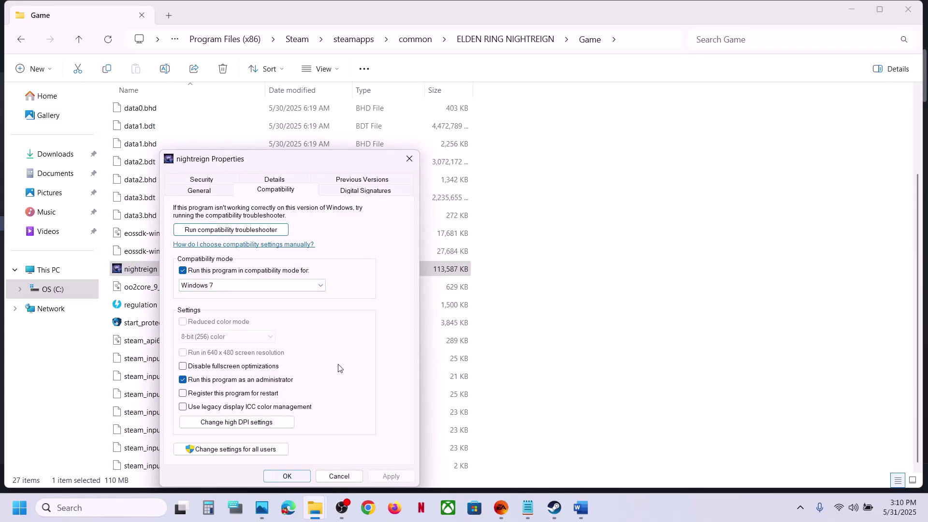
Disable fullscreen optimizations for nightreign and apply the change
left_click(221, 367)
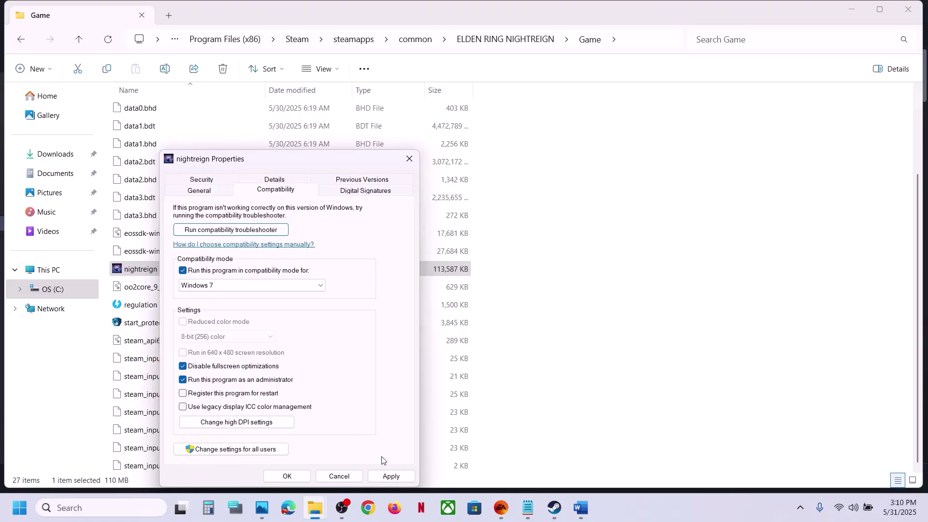
left_click(385, 475)
left_click(294, 478)
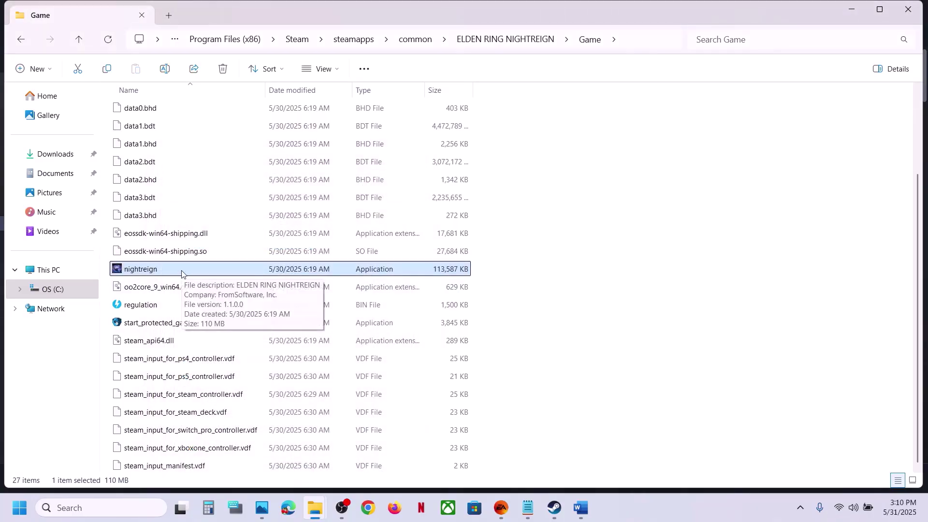
Turn compatibility mode back off for nightreign and apply
left_click(156, 327)
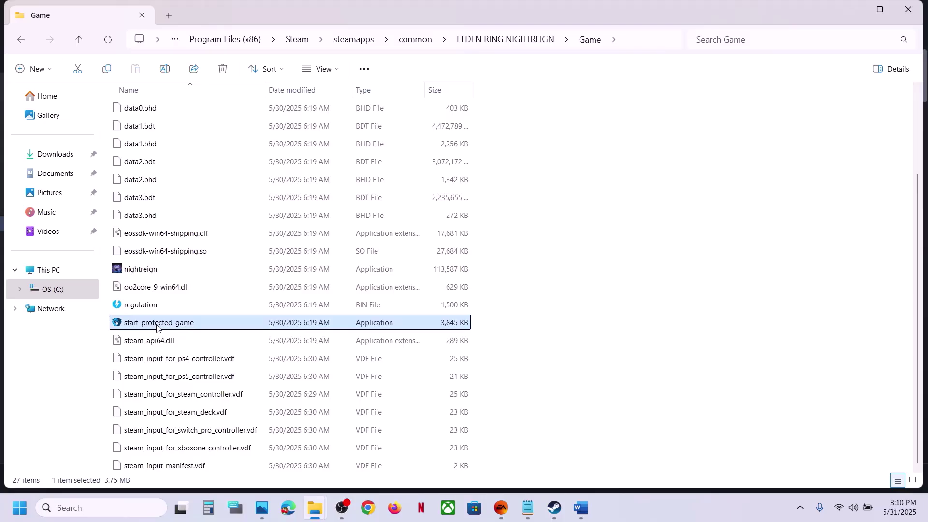
left_click(164, 269)
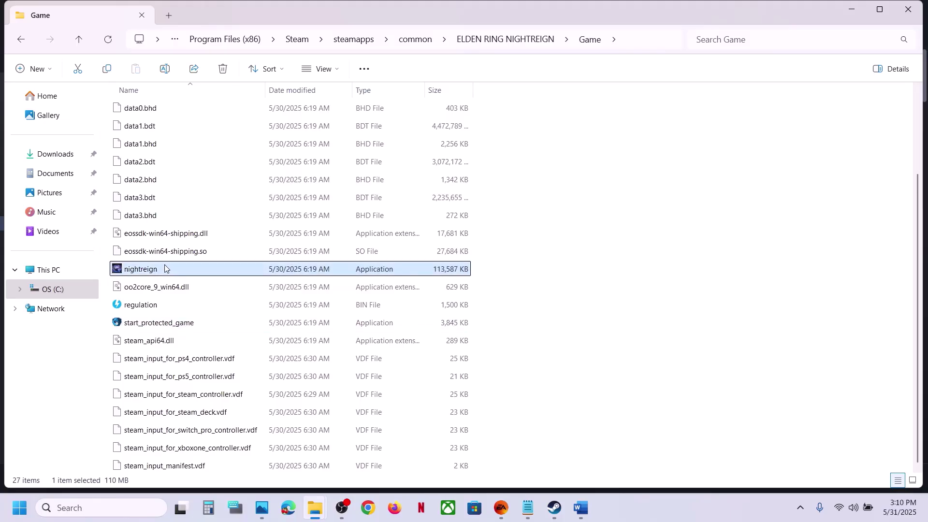
right_click(164, 268)
left_click(239, 314)
left_click(271, 192)
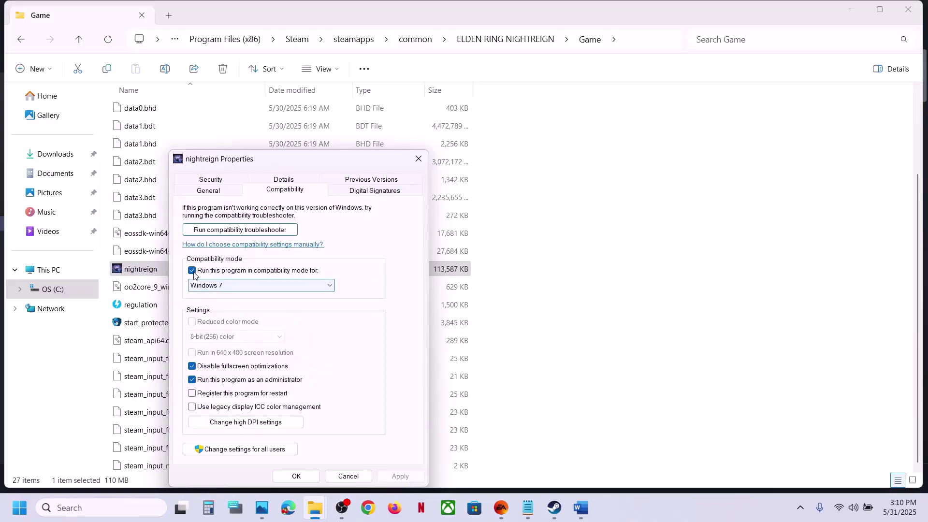
left_click(193, 271)
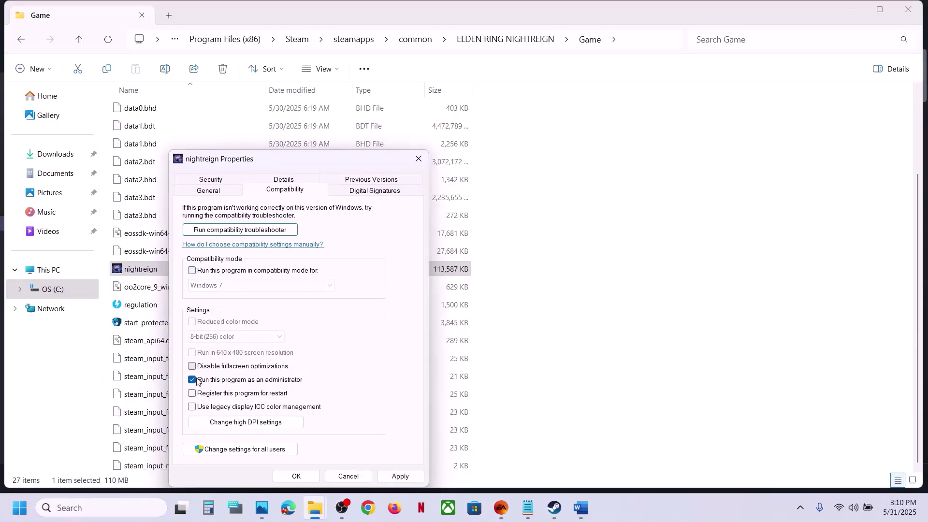
left_click(411, 477)
left_click(296, 476)
Check start_protected_game's compatibility settings without changing anything
left_click(170, 325)
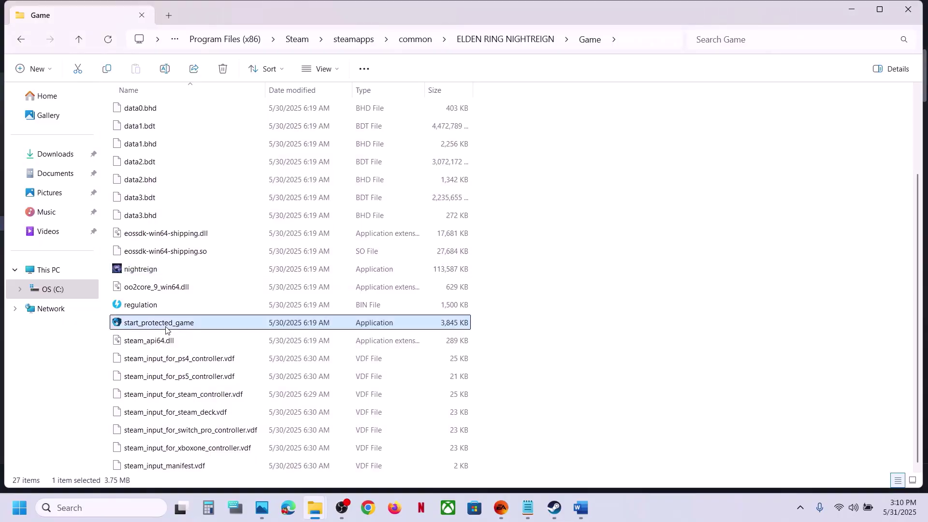
right_click(170, 326)
left_click(224, 318)
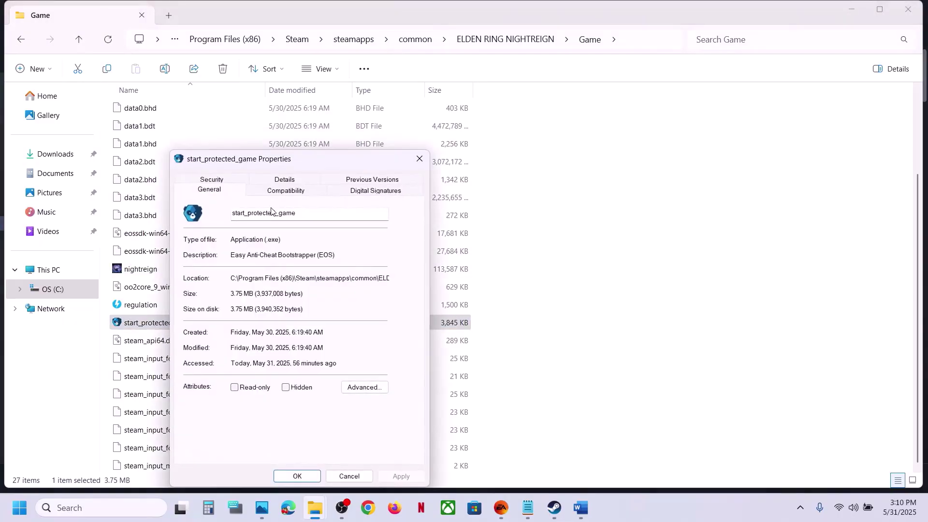
left_click(275, 191)
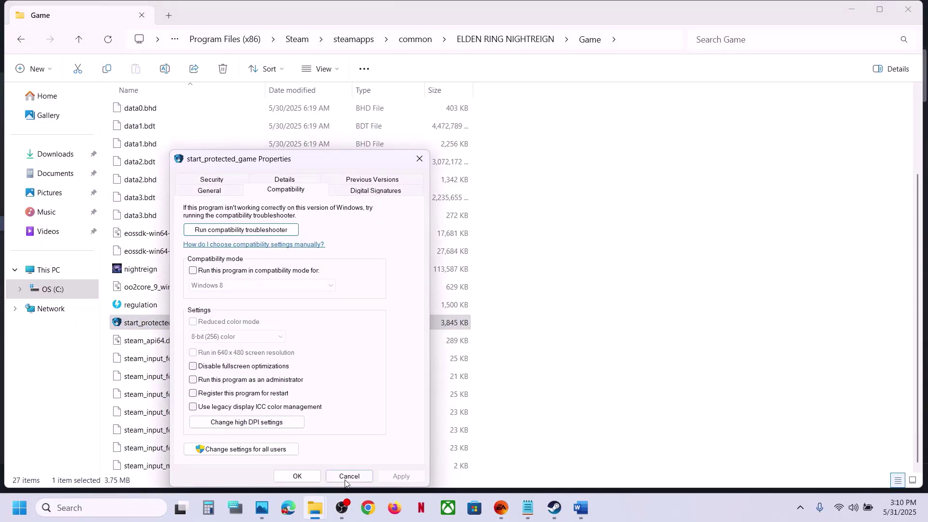
left_click(297, 476)
Scroll the Word notes to Step 5 and highlight its phrases on antivirus, Firewall and adding exe files
left_click(556, 509)
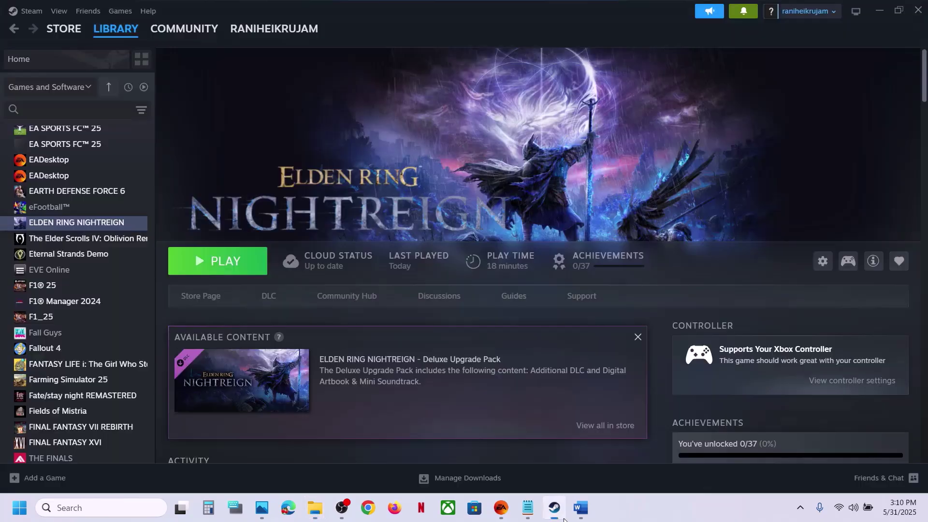
left_click(581, 509)
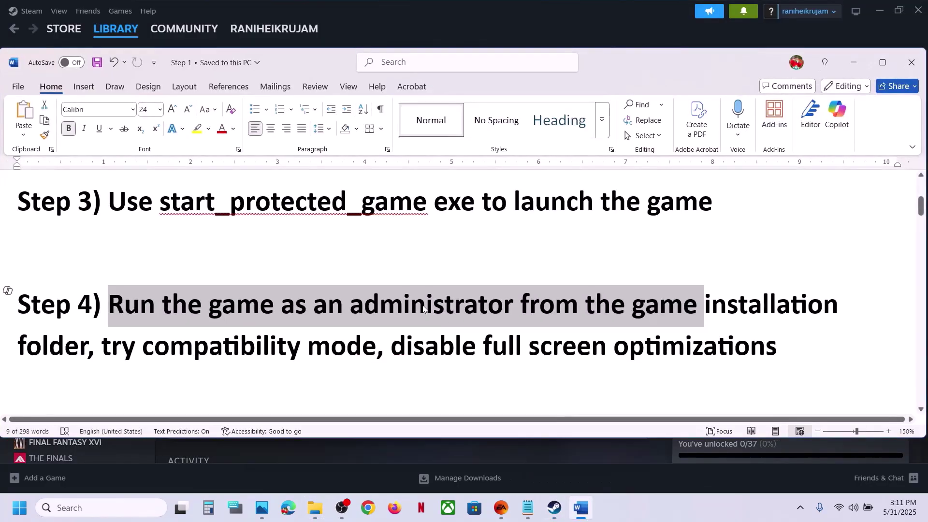
scroll(423, 308, "down", 3)
left_click_drag(135, 298, 267, 338)
left_click(562, 301)
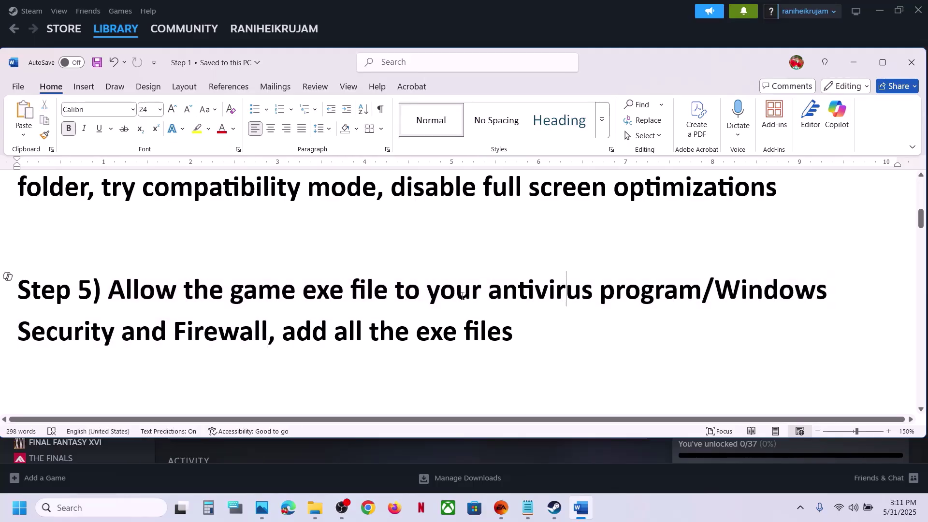
left_click_drag(478, 290, 701, 292)
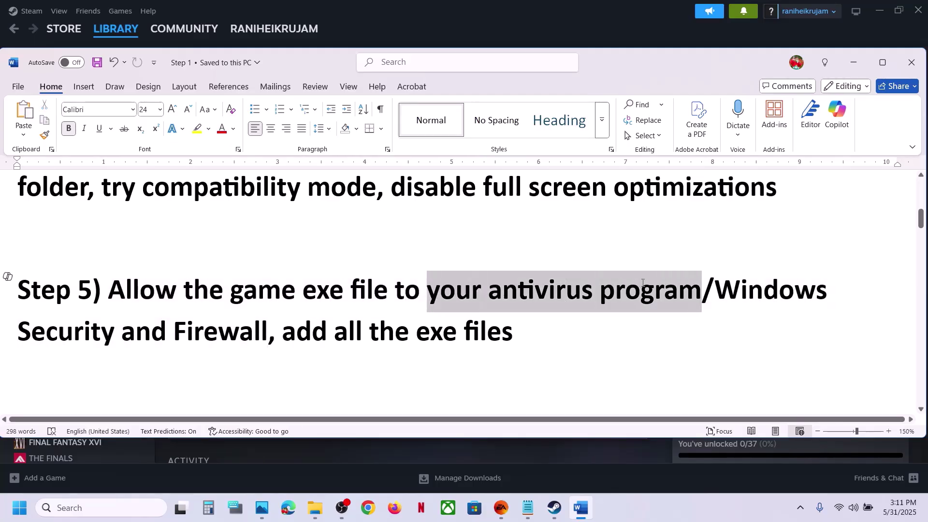
left_click(420, 296)
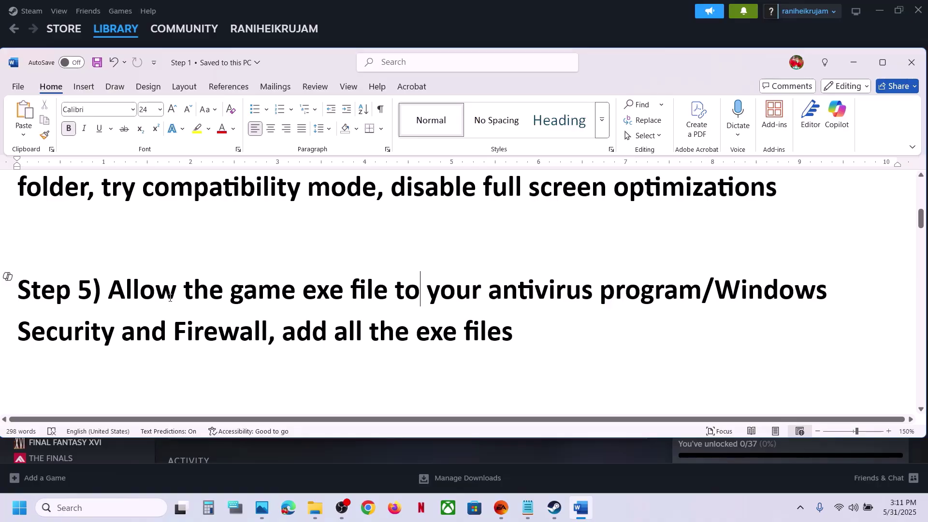
left_click_drag(127, 293, 269, 333)
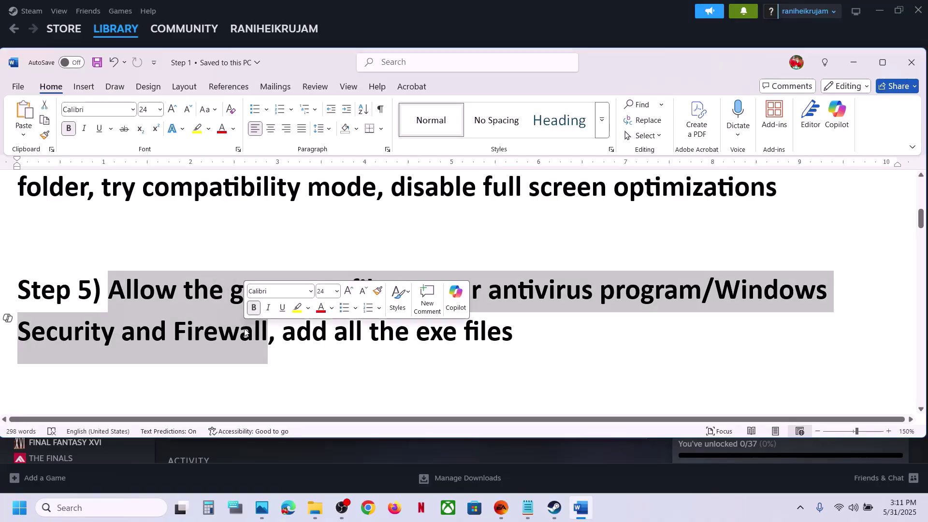
left_click(347, 339)
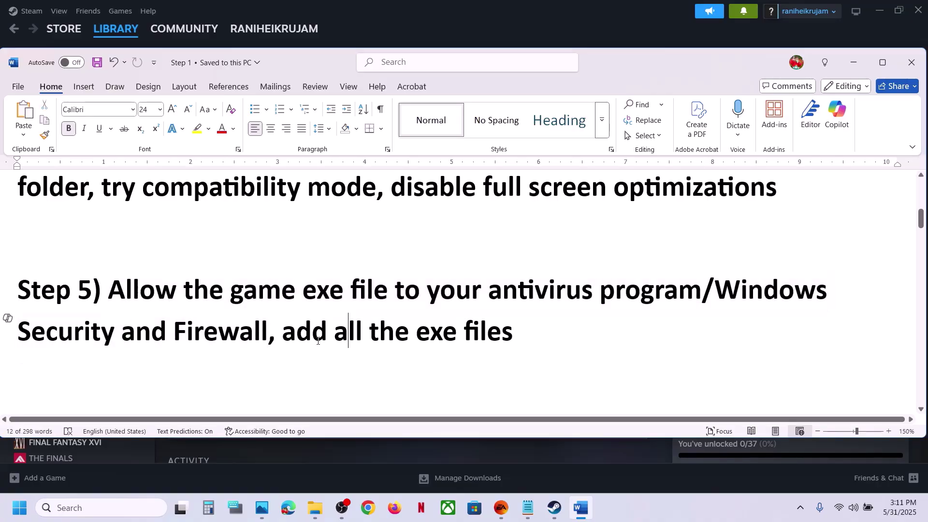
left_click_drag(283, 334, 523, 332)
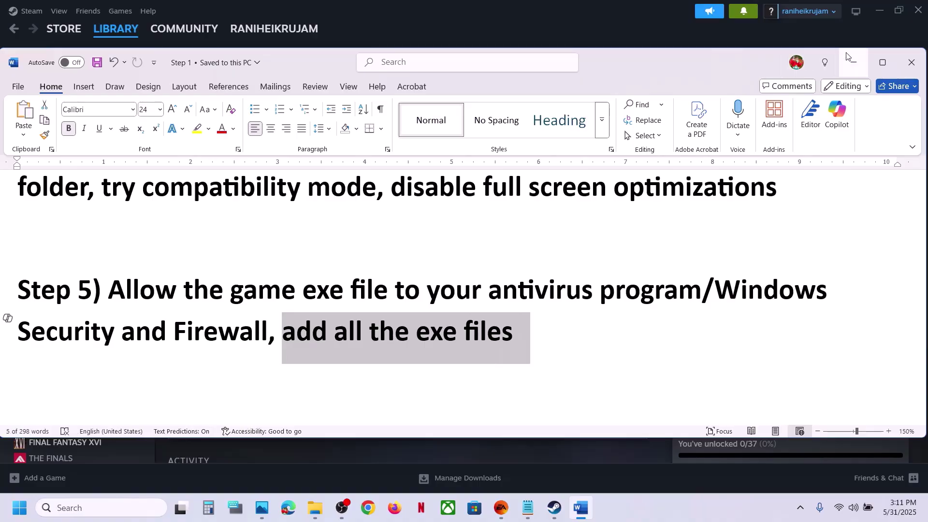
Go from Settings' Privacy & security to Windows Security's Virus & threat protection ransomware settings
key("super+i")
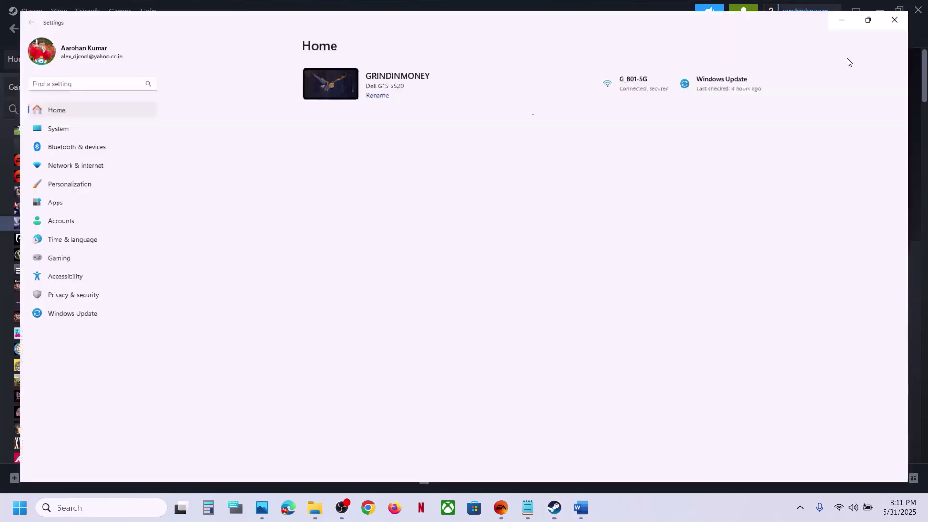
left_click(102, 373)
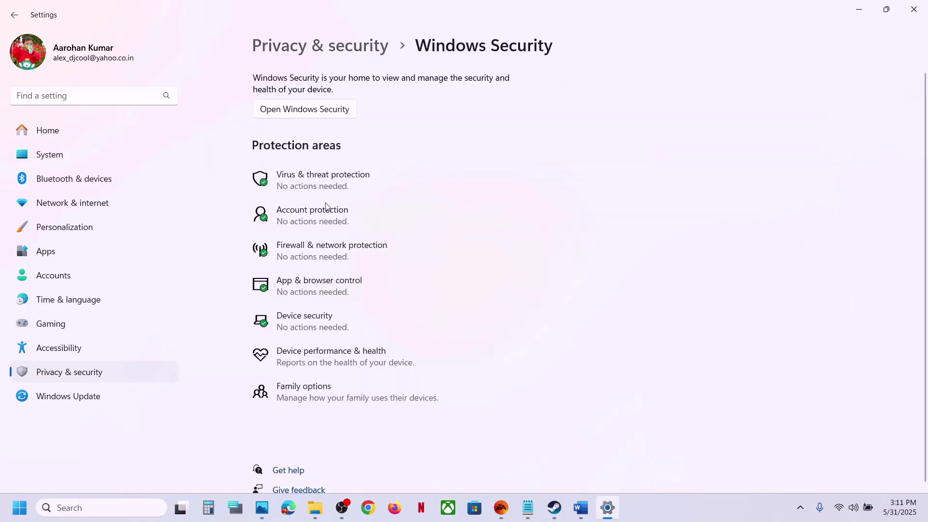
left_click(329, 180)
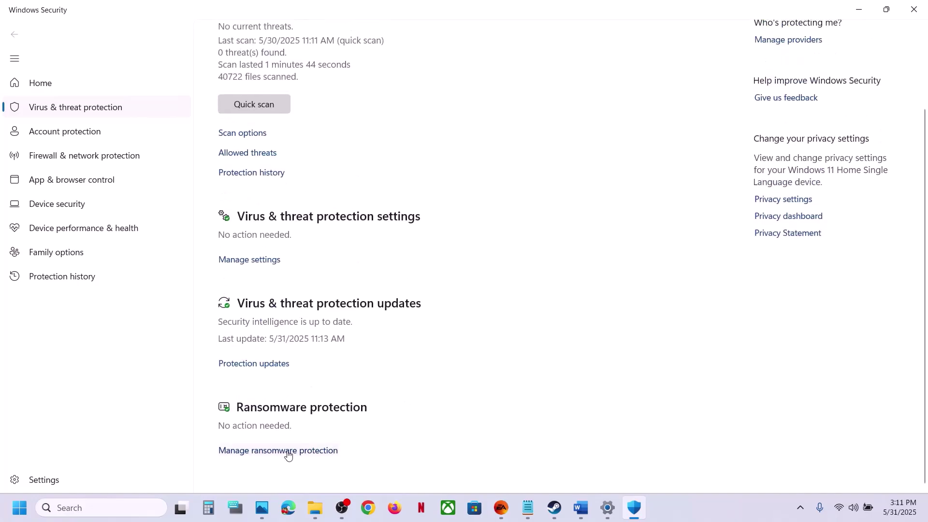
left_click(303, 450)
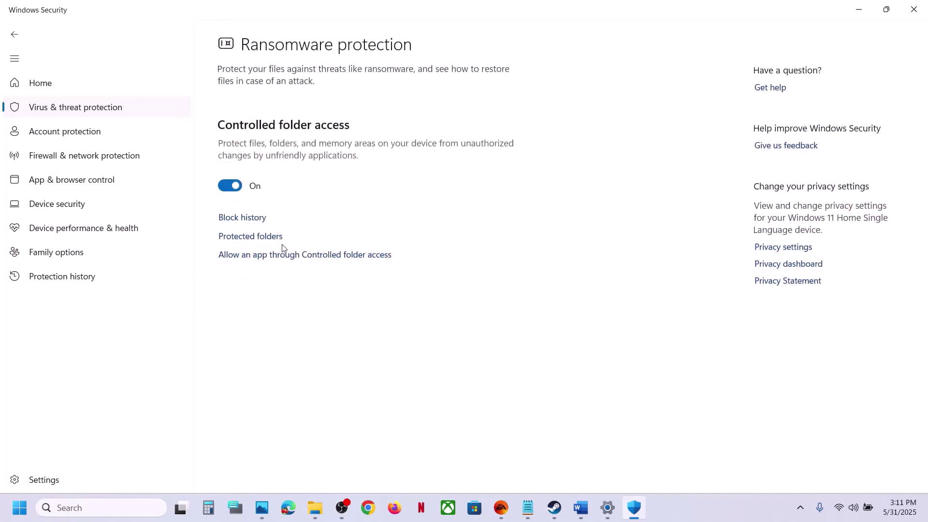
Approve the admin prompt and add nightreign from the Game folder as an allowed app
left_click(276, 255)
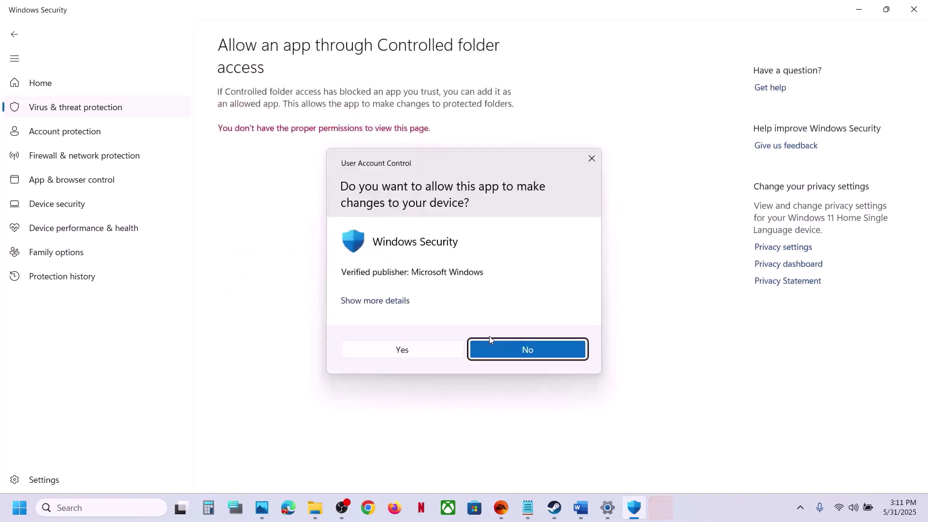
left_click(418, 346)
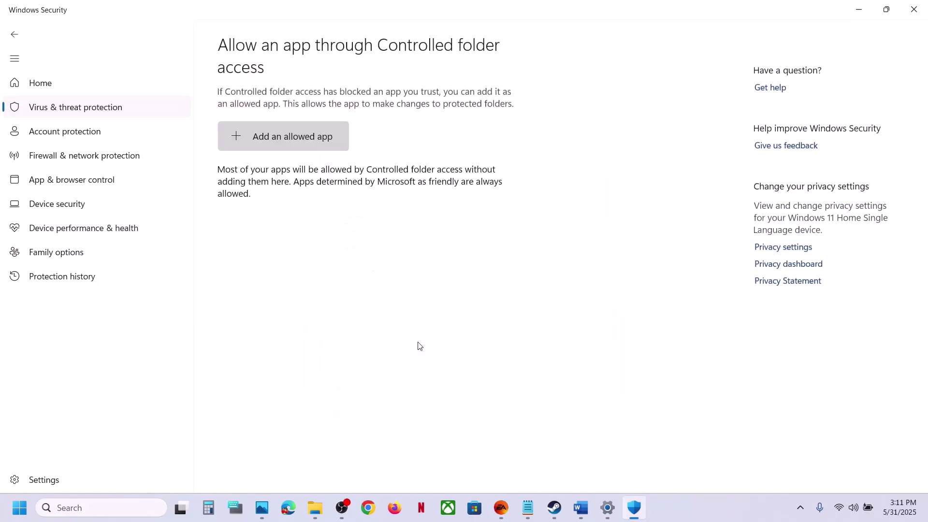
left_click(301, 144)
left_click(288, 176)
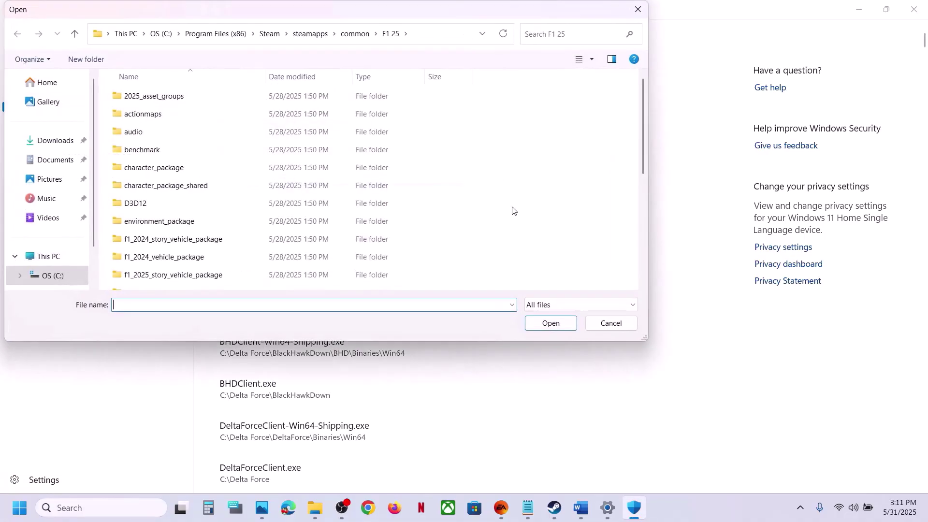
left_click(350, 33)
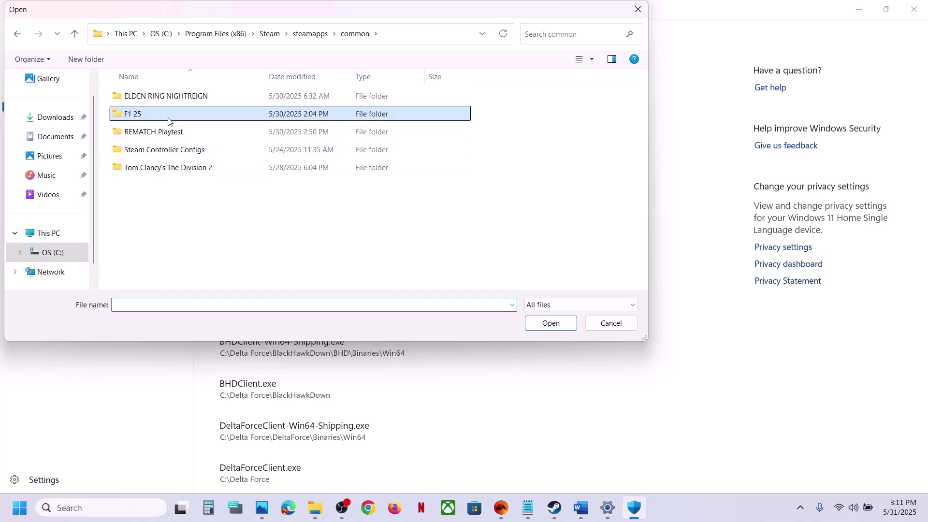
double_click(157, 96)
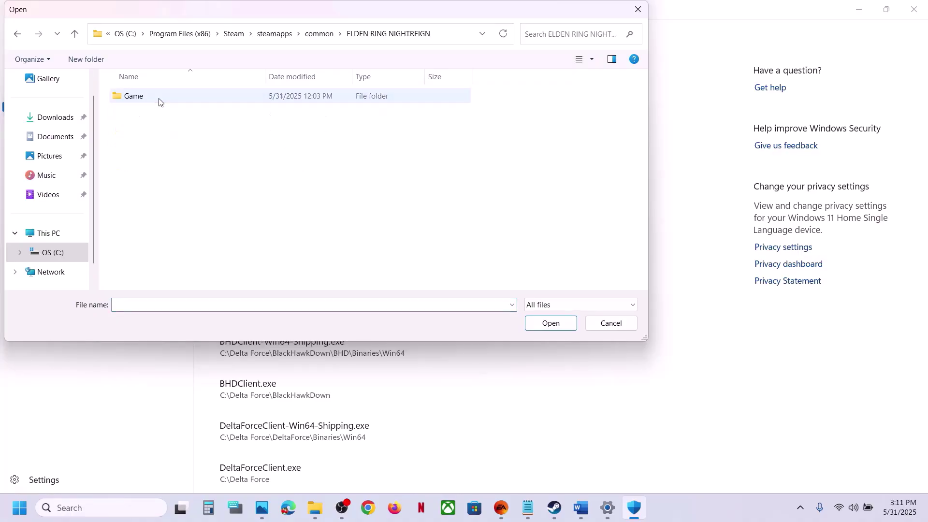
left_click(448, 35)
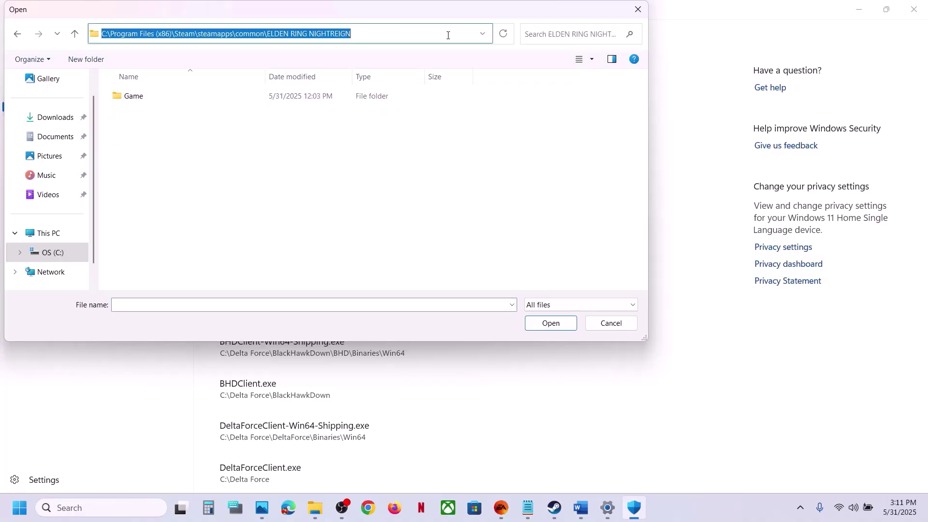
left_click(151, 101)
double_click(151, 100)
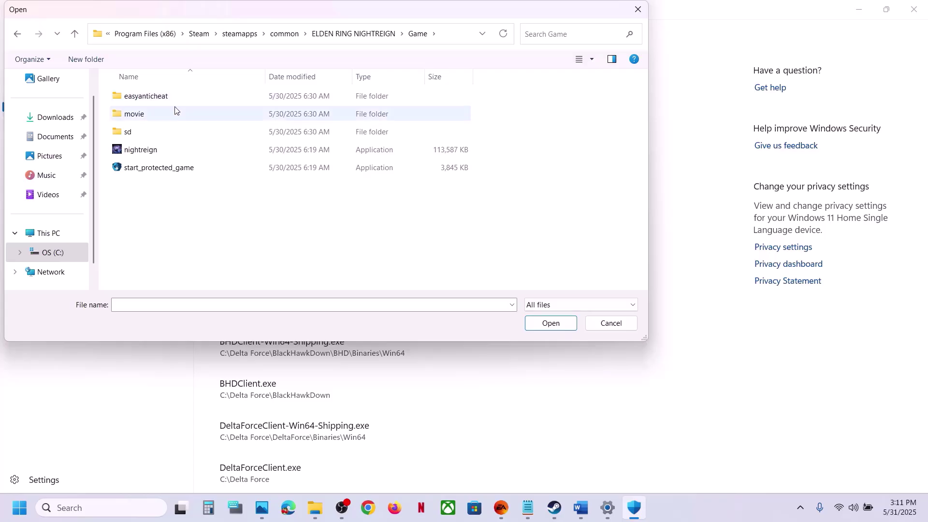
left_click(150, 152)
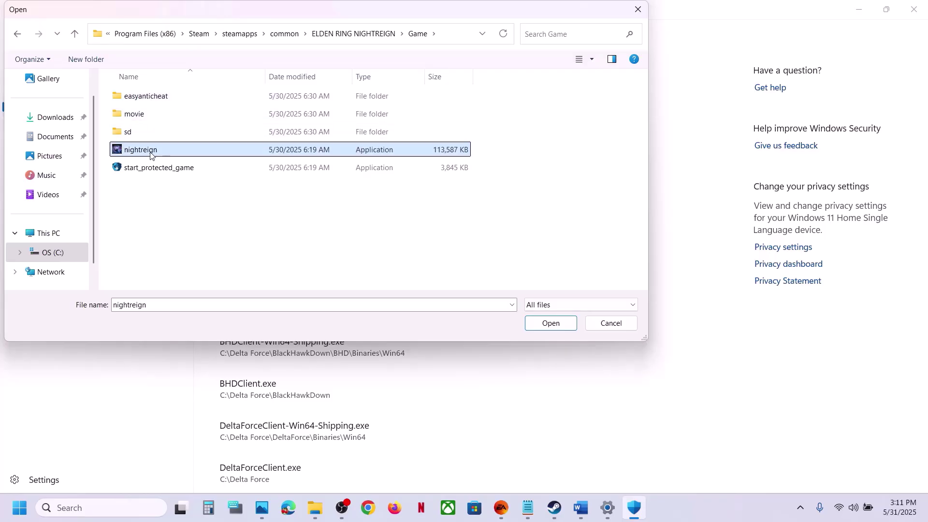
left_click(539, 329)
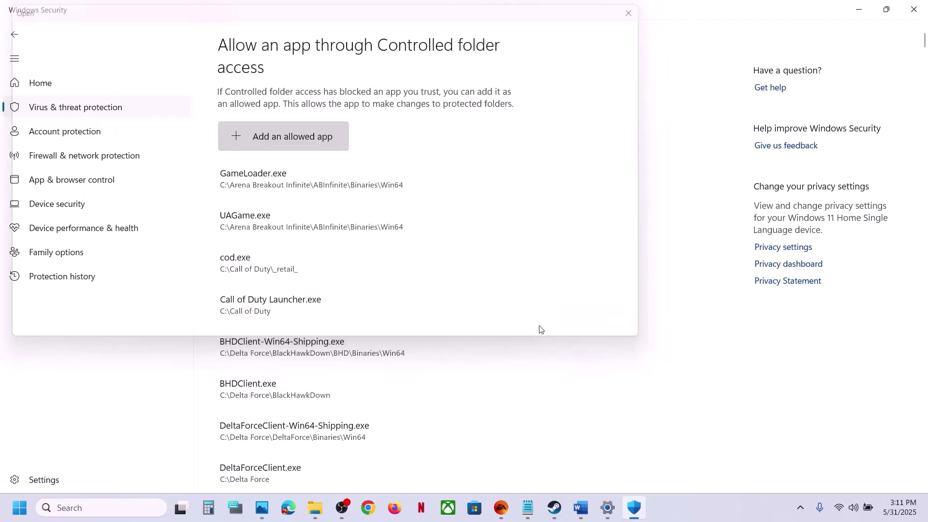
Add start_protected_game as another allowed app
left_click(255, 145)
left_click(256, 185)
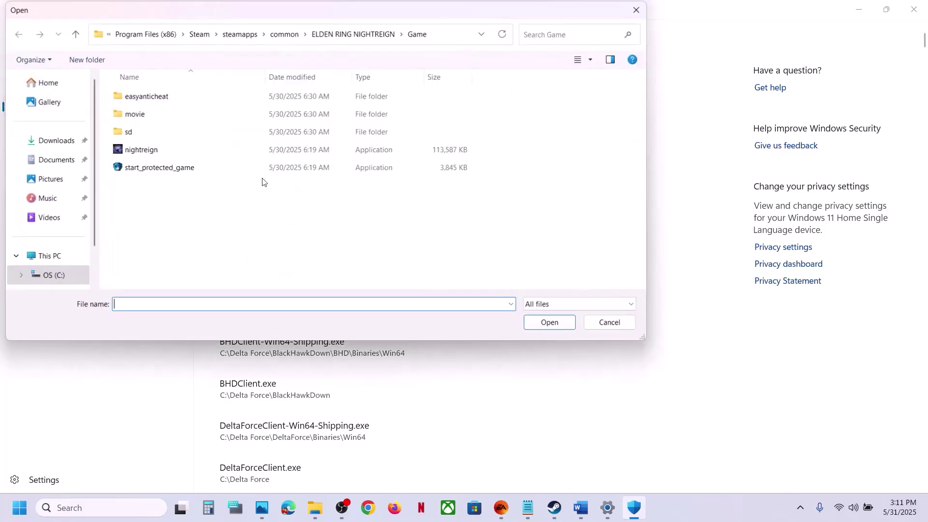
left_click(172, 168)
left_click(533, 320)
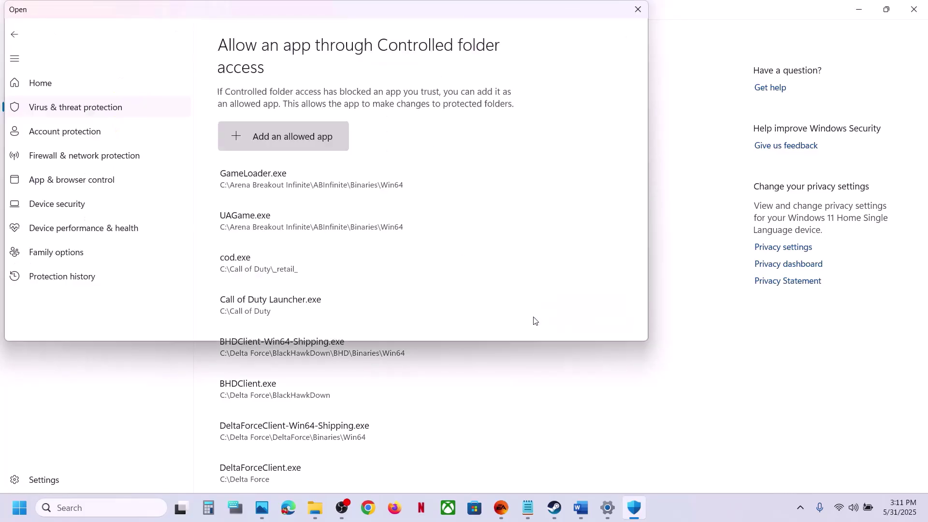
Add easyanticheat_eos_setup from the easyanticheat folder as an allowed app
left_click(291, 129)
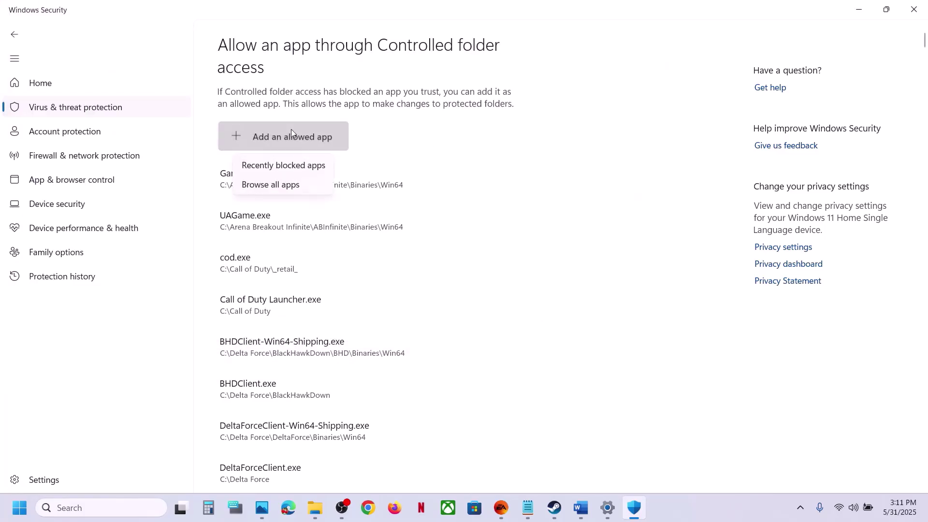
left_click(303, 190)
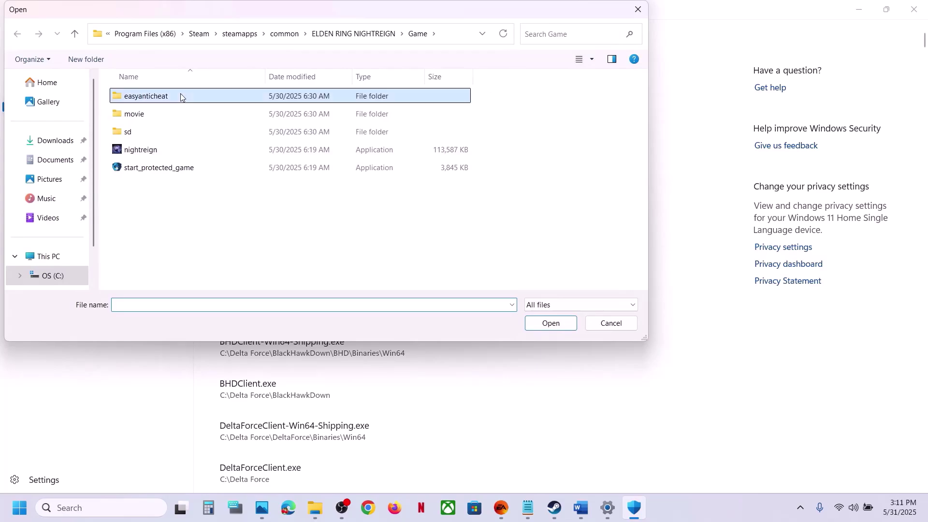
double_click(181, 95)
left_click(173, 151)
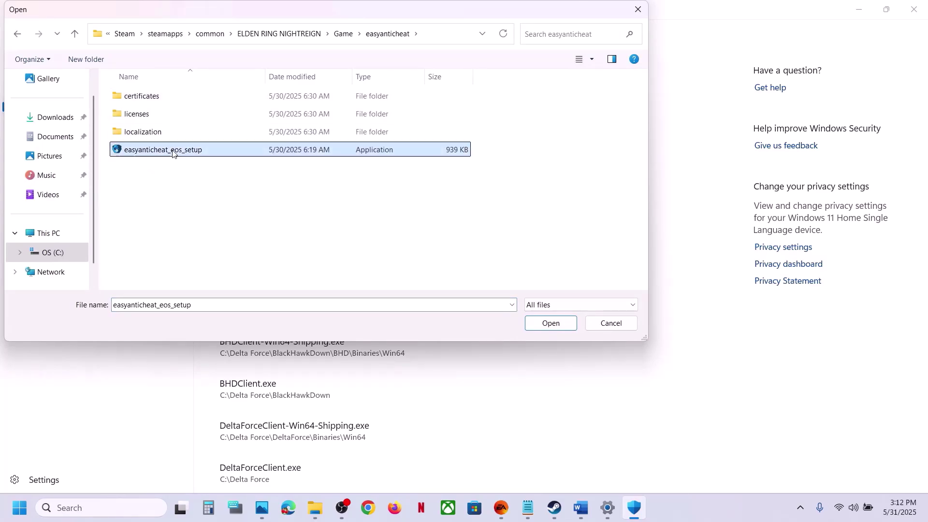
left_click(536, 326)
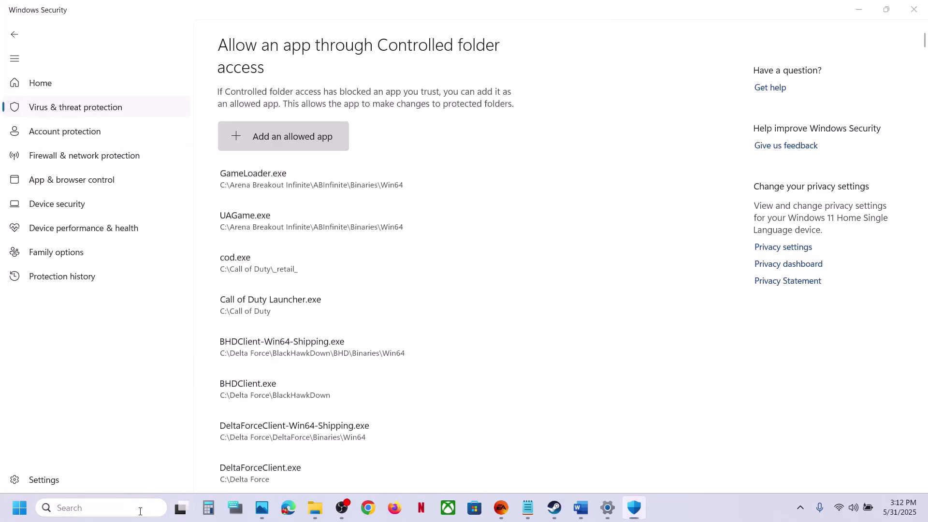
Open Windows Defender Firewall's allowed apps list from Control Panel and unlock it for editing
left_click(140, 513)
type("contro")
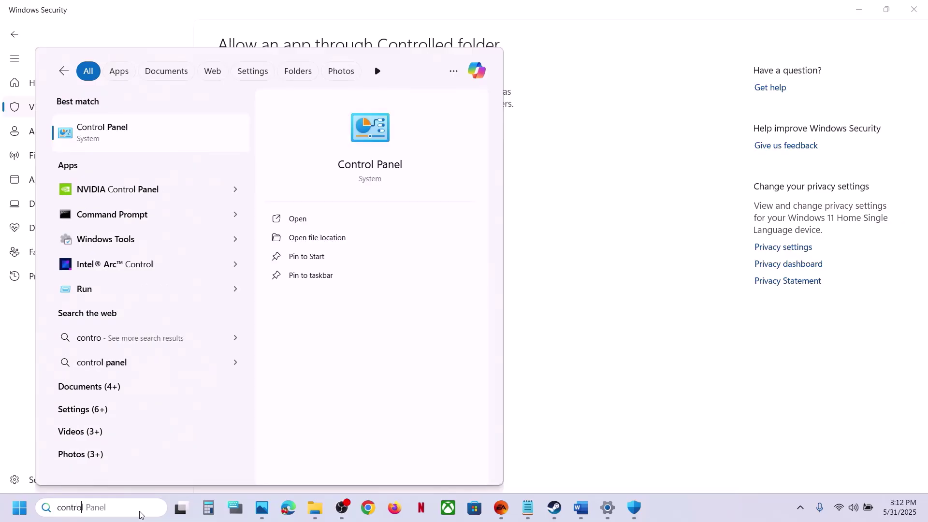
key("Return")
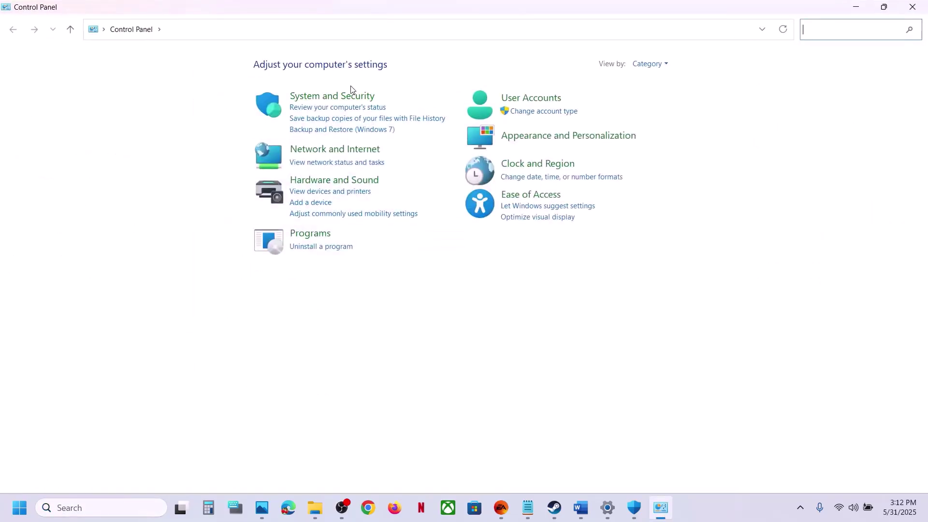
left_click(348, 98)
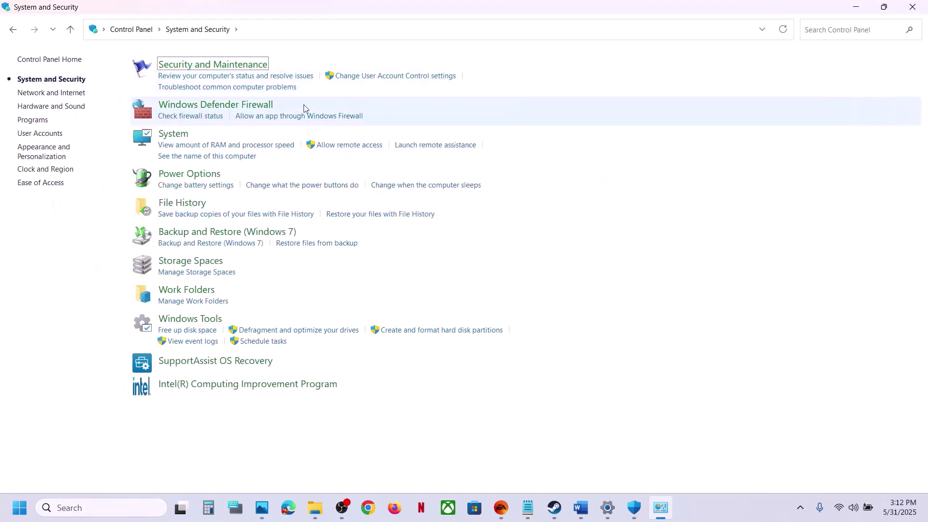
left_click(232, 108)
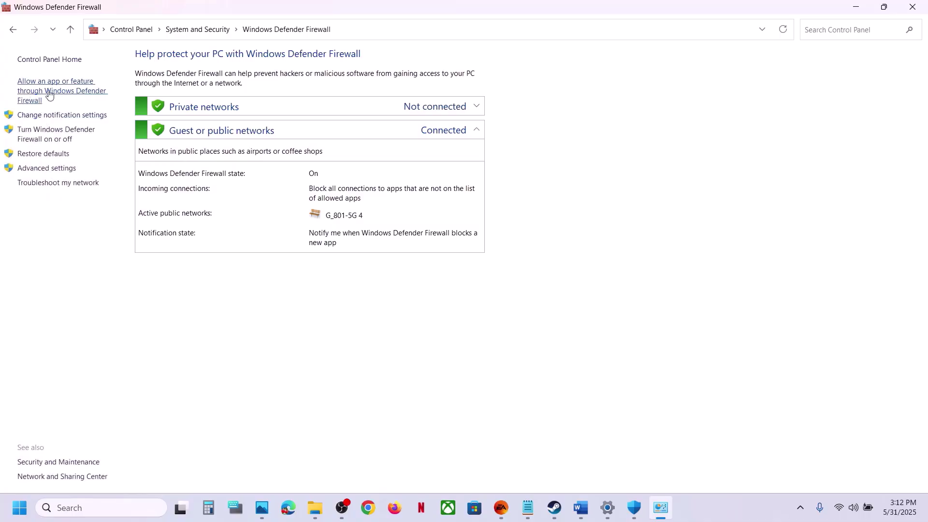
left_click(85, 92)
left_click(631, 94)
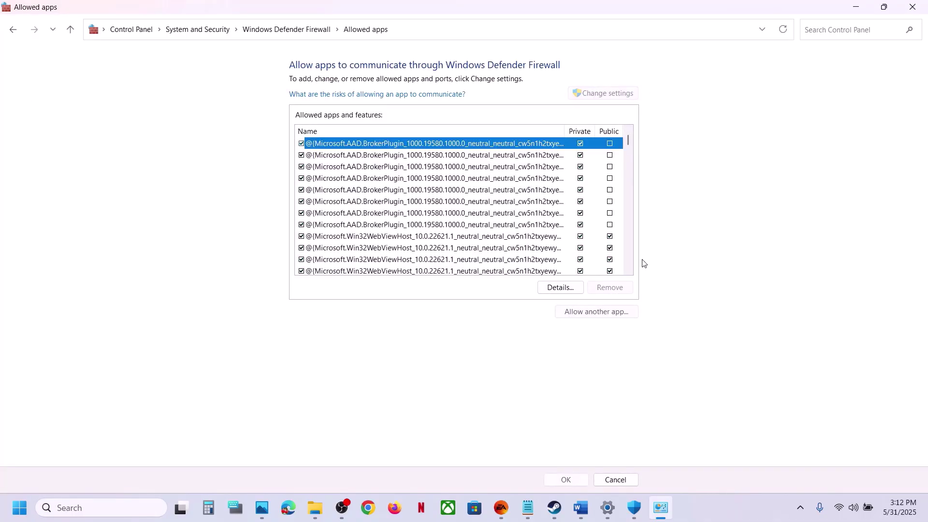
Add nightreign.exe from the ELDEN RING NIGHTREIGN Game folder to the firewall exceptions
left_click(599, 314)
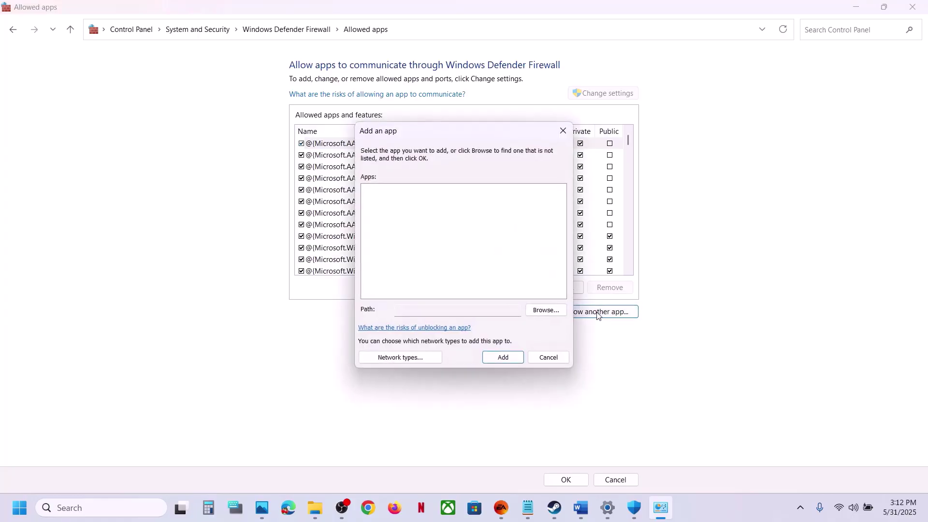
left_click(551, 309)
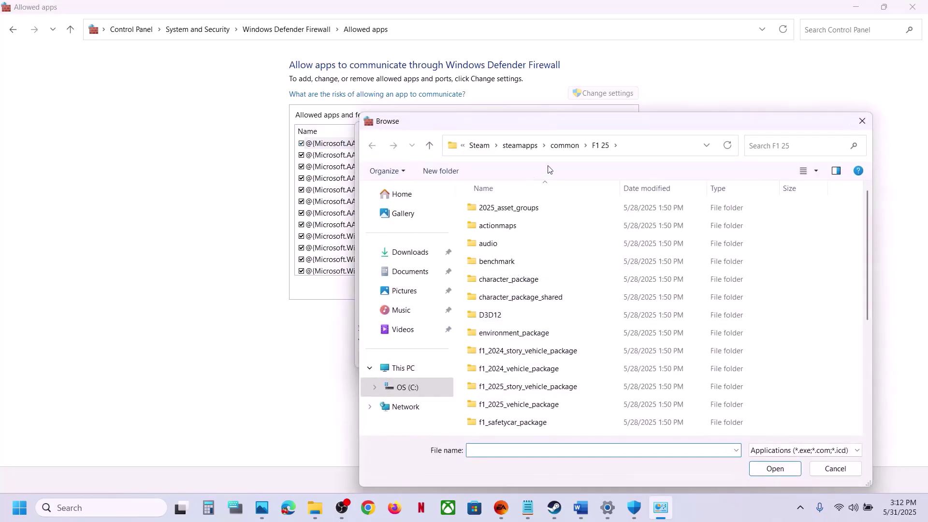
left_click(564, 145)
double_click(518, 207)
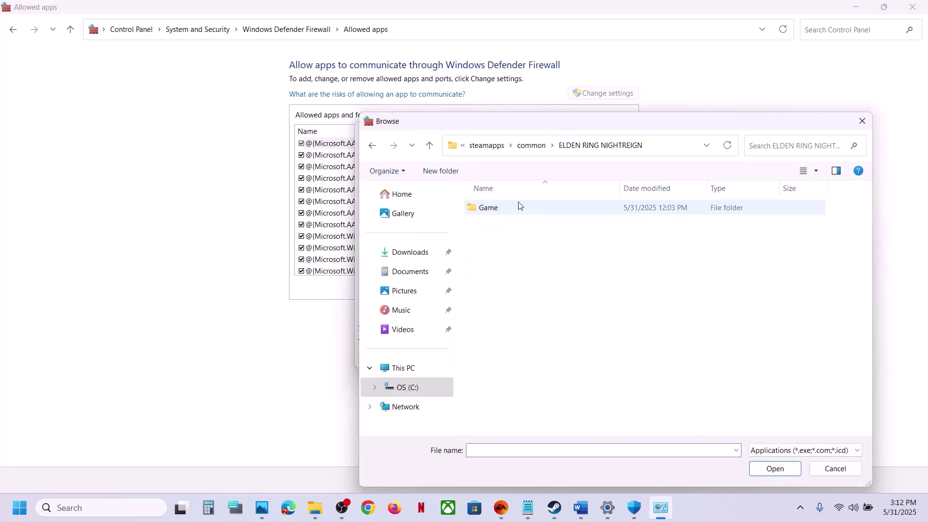
double_click(506, 211)
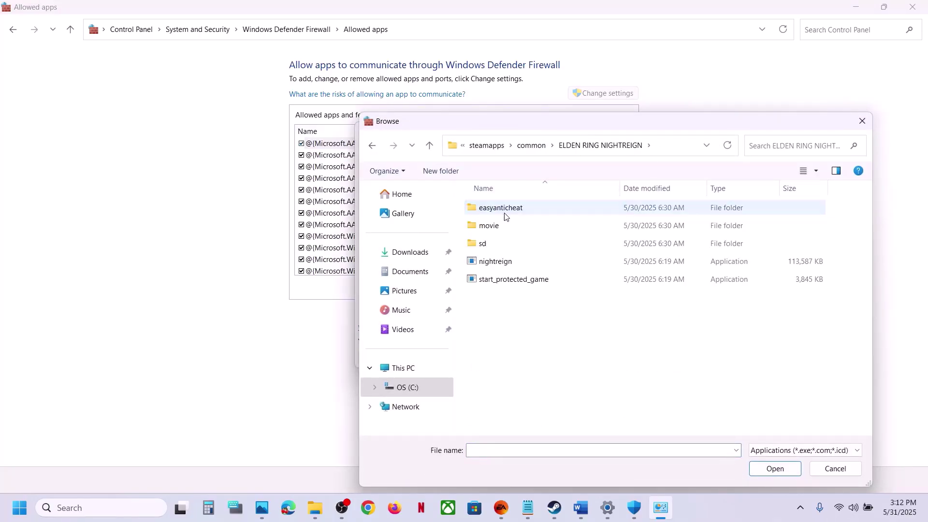
left_click(498, 262)
left_click(773, 469)
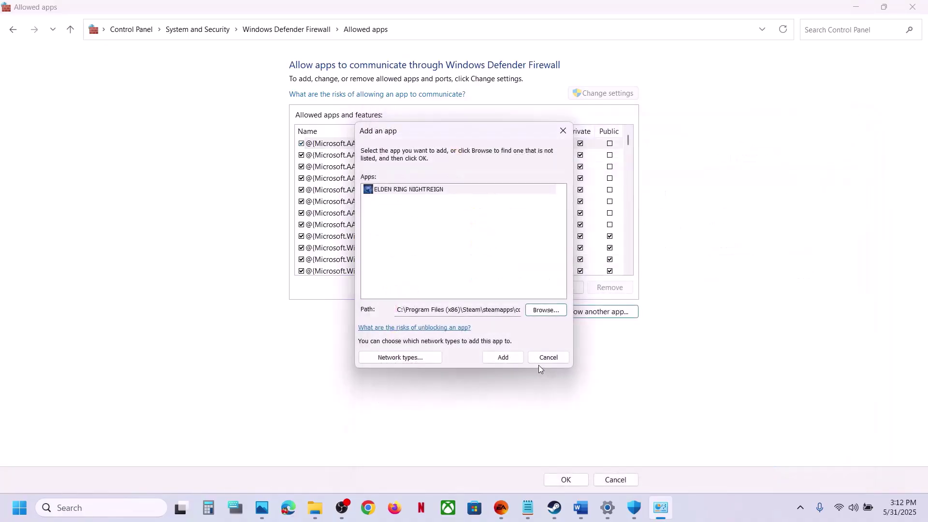
left_click(501, 357)
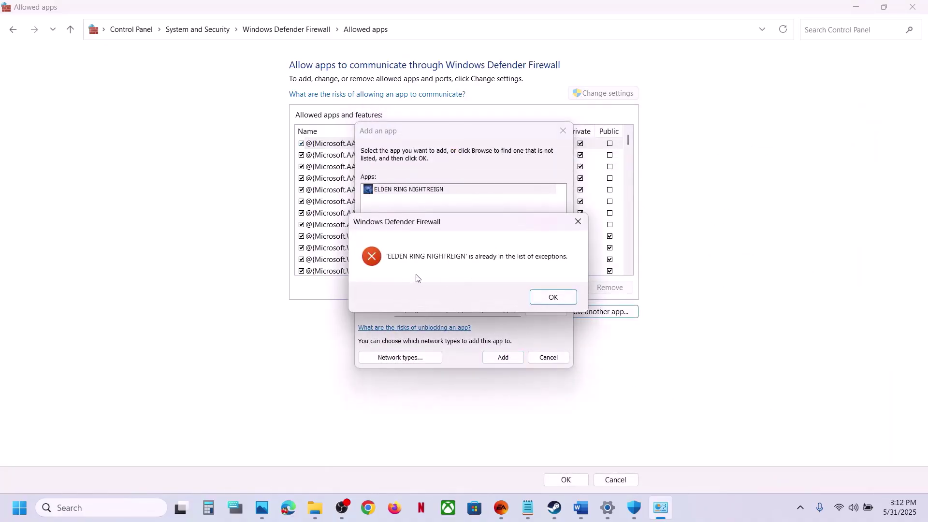
left_click(555, 299)
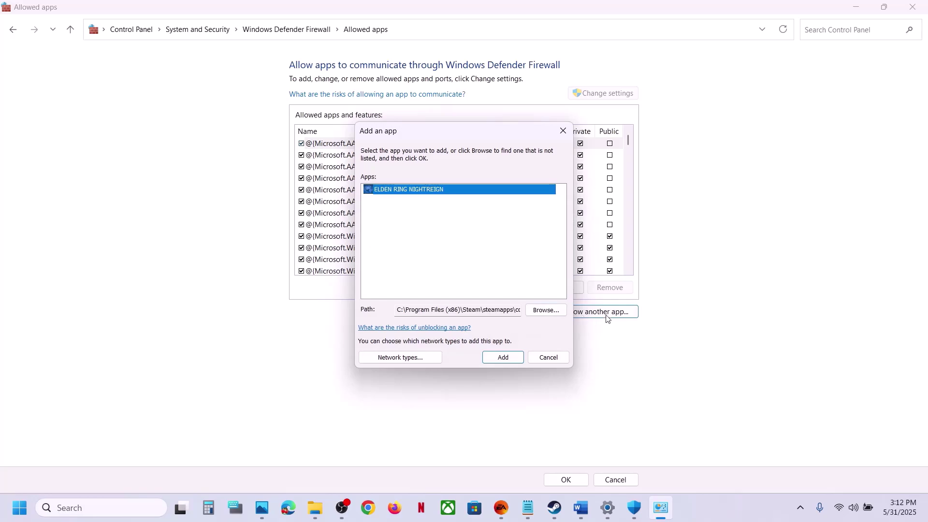
Also allow start_protected_game and easyanticheat_eos_setup (Easy Anti-Cheat) through the firewall
left_click(544, 310)
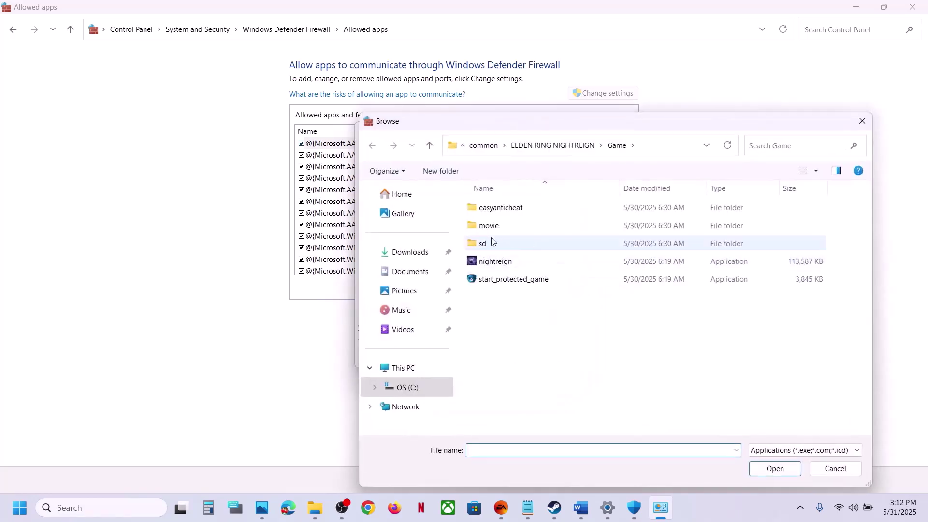
left_click(487, 279)
left_click(774, 470)
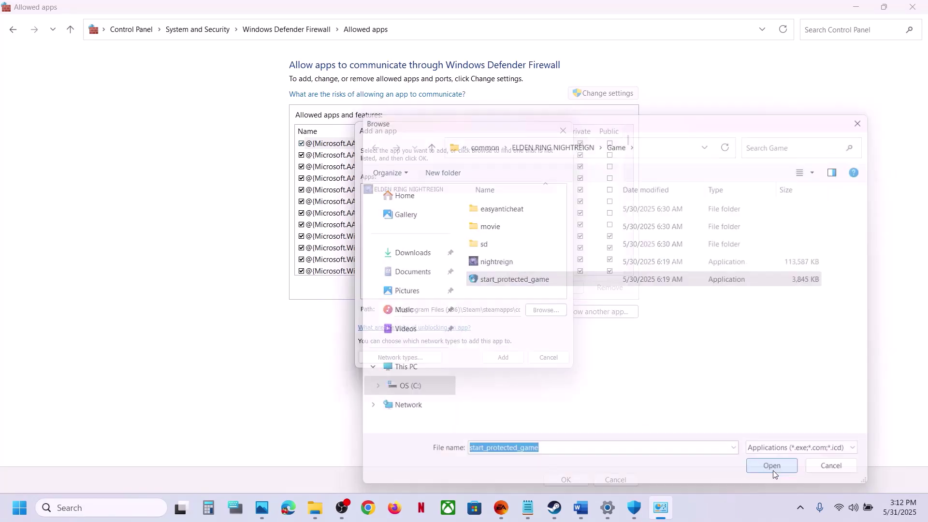
left_click(503, 358)
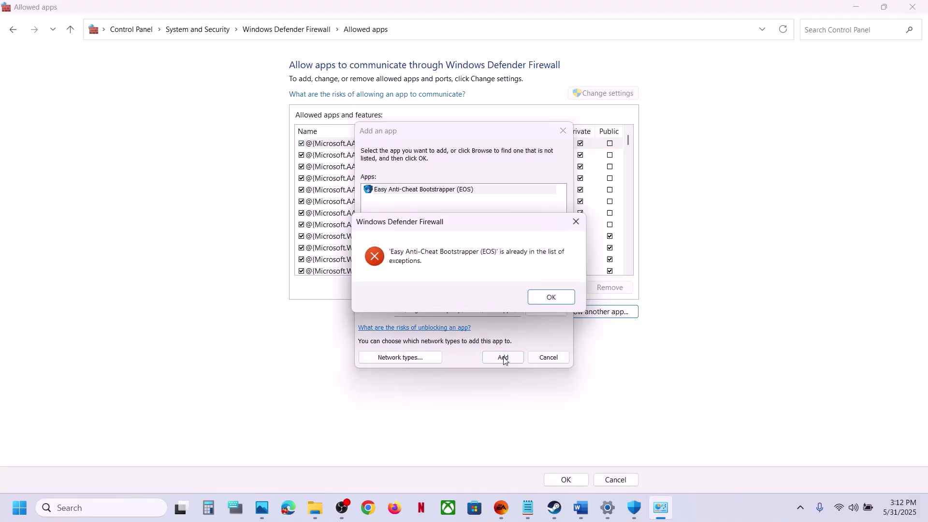
left_click(552, 298)
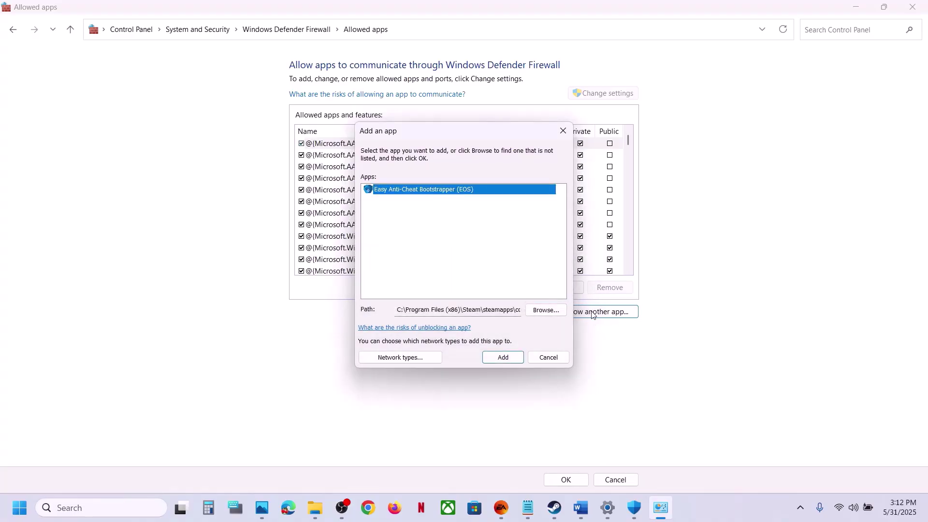
left_click(546, 313)
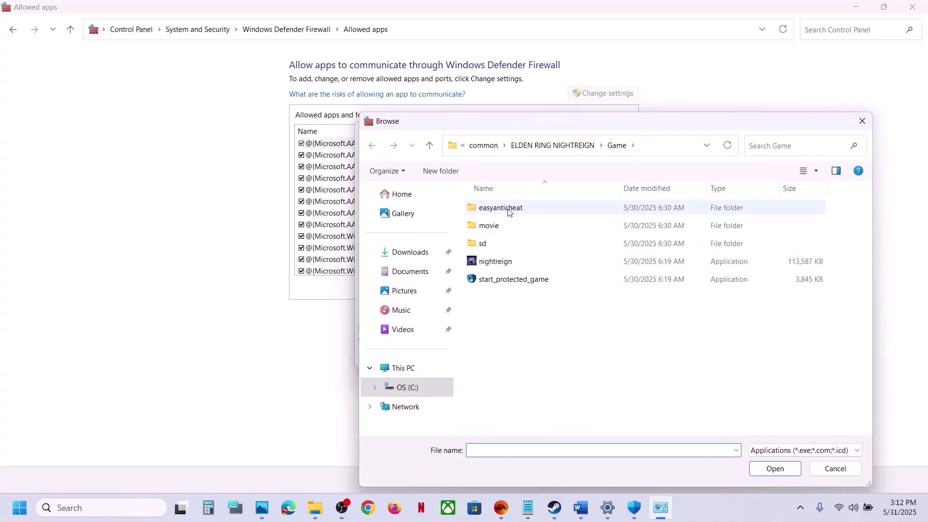
double_click(509, 210)
left_click(518, 262)
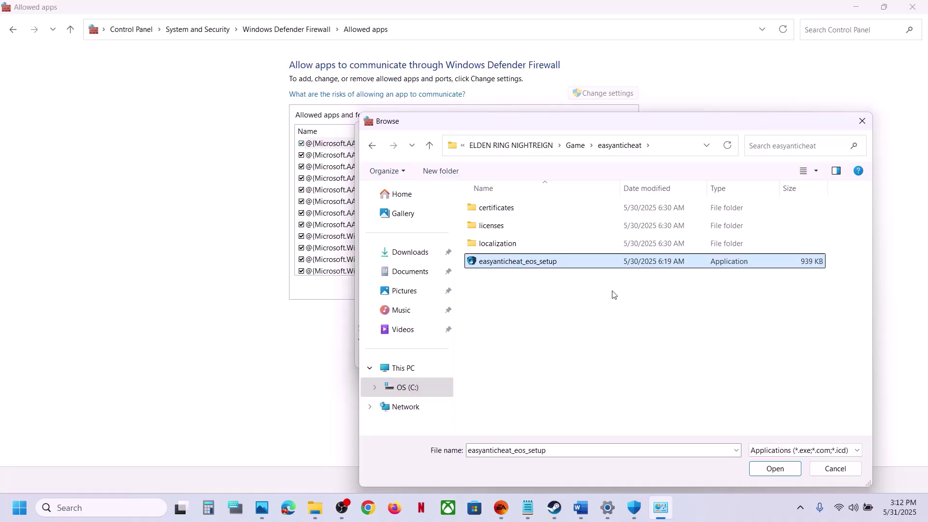
left_click(764, 470)
left_click(495, 359)
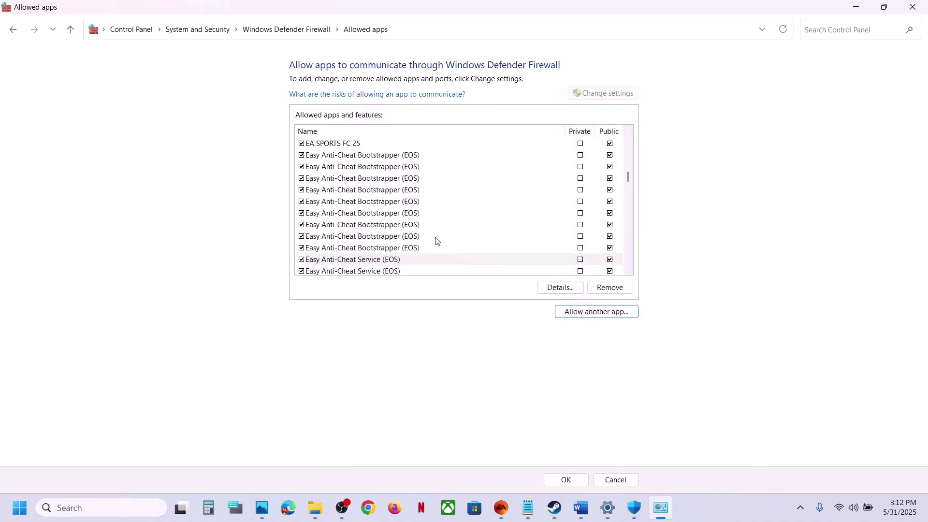
Check the allowed apps list for the Elden Ring entries, then close the firewall, Security and Settings windows
key("l")
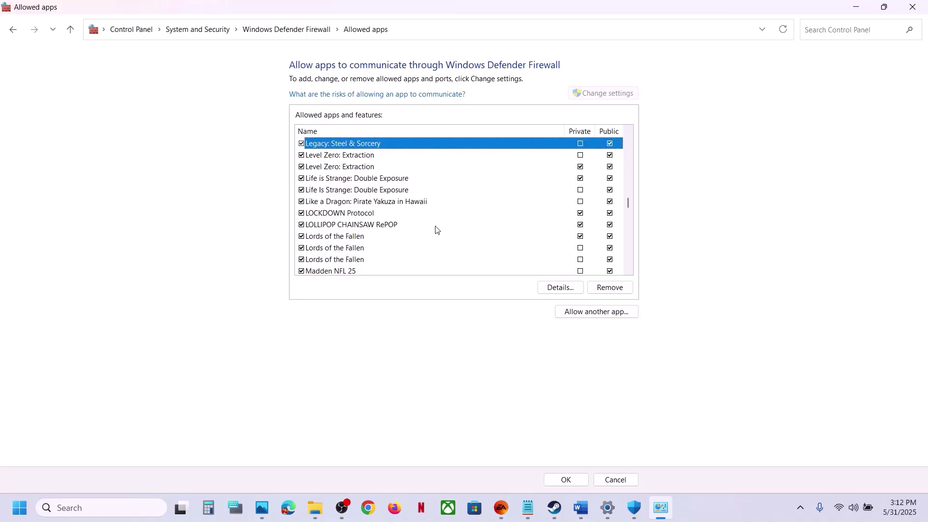
left_click(393, 227)
type("el")
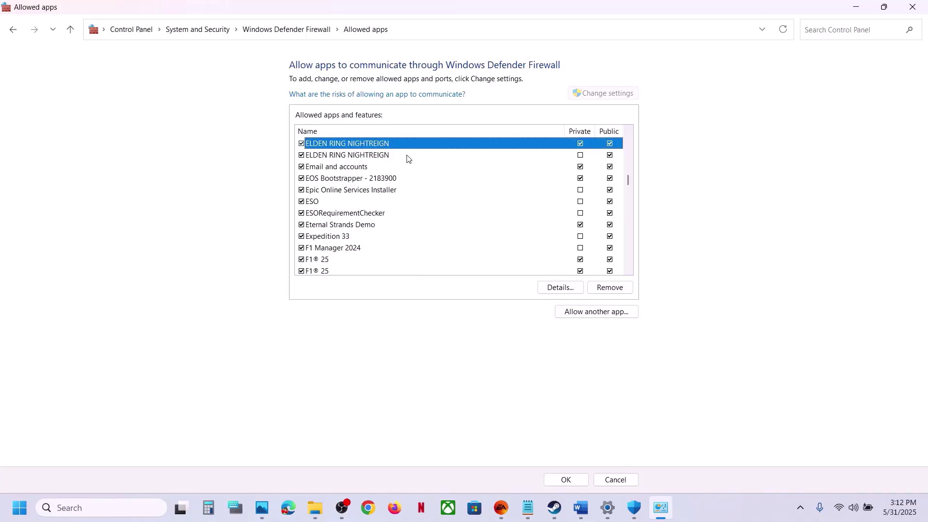
left_click(921, 8)
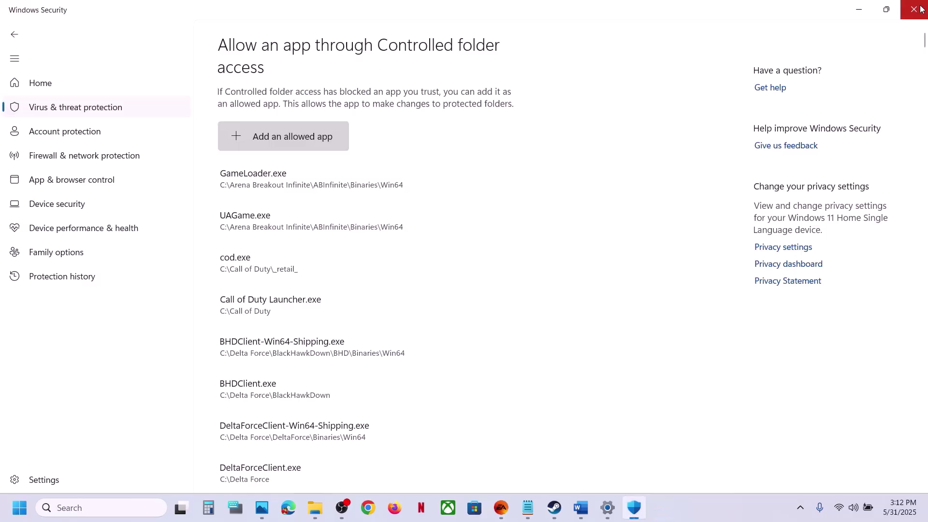
left_click(920, 8)
left_click(918, 8)
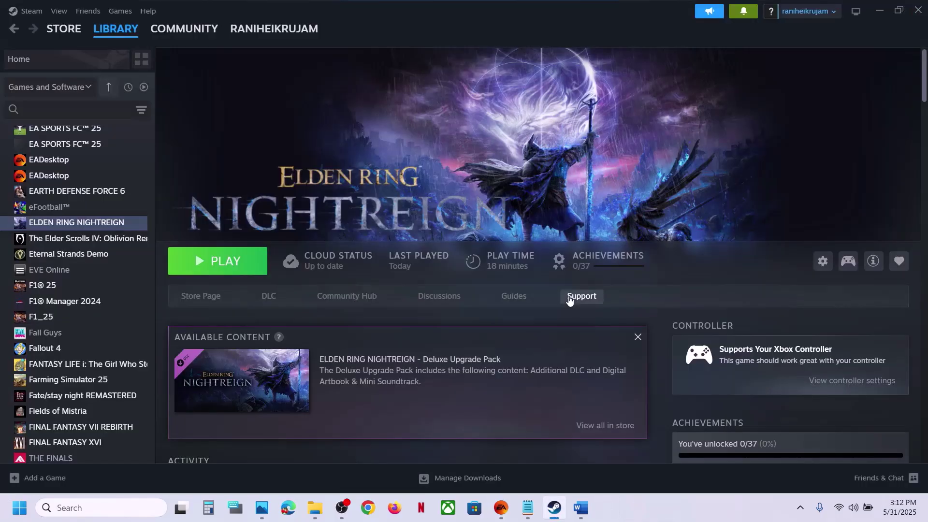
In the Word guide, highlight the Step 6 heading plus the NVIDIA and AMD driver download links
left_click(580, 507)
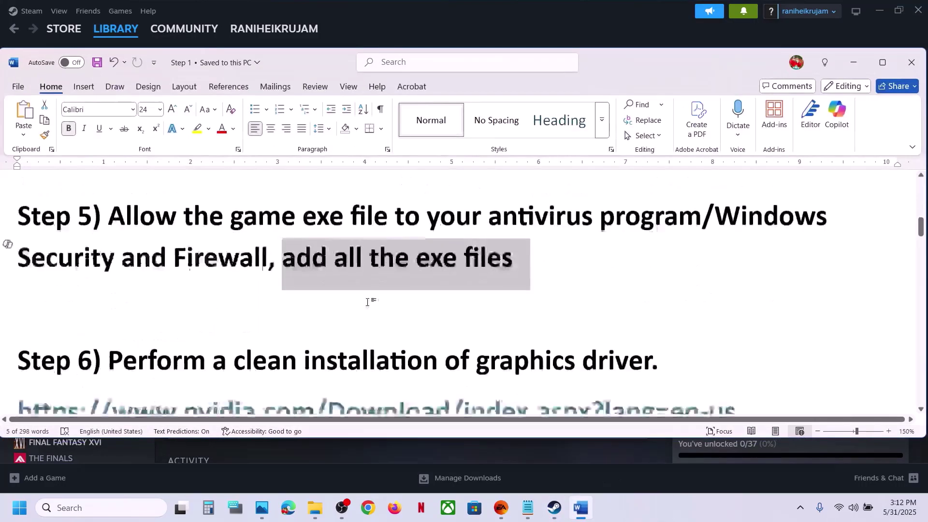
scroll(367, 302, "down", 2)
left_click_drag(171, 269, 651, 271)
left_click_drag(188, 315, 563, 319)
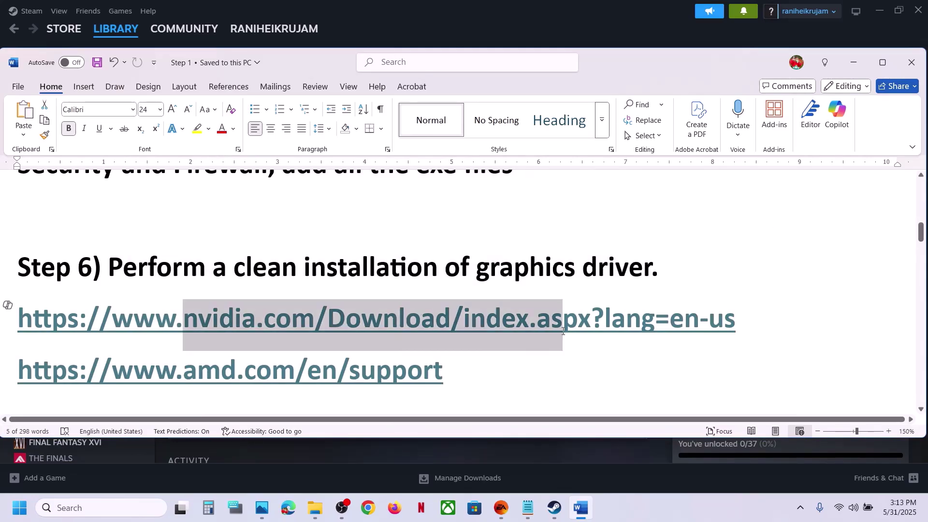
left_click_drag(162, 372, 425, 372)
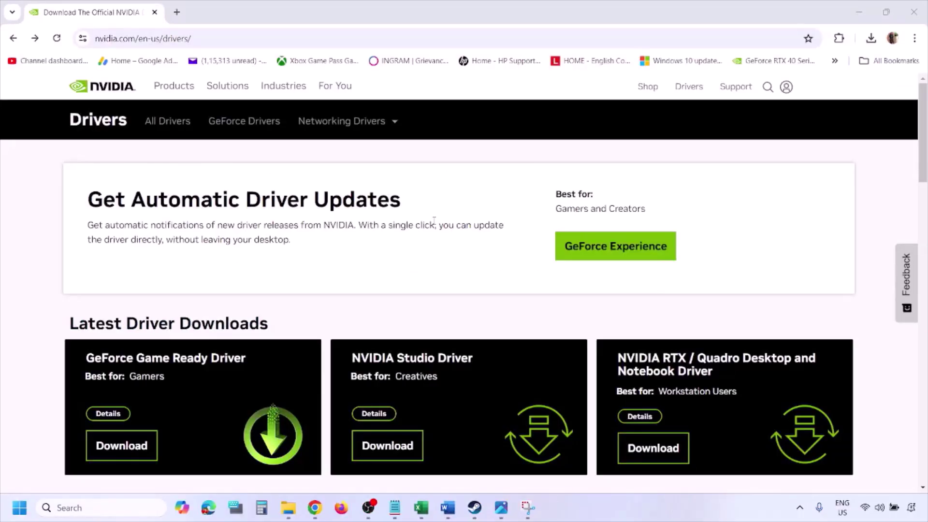
Run NVIDIA's manual driver search for the GeForce RTX 3050 Laptop GPU on Windows 11
scroll(217, 296, "down", 8)
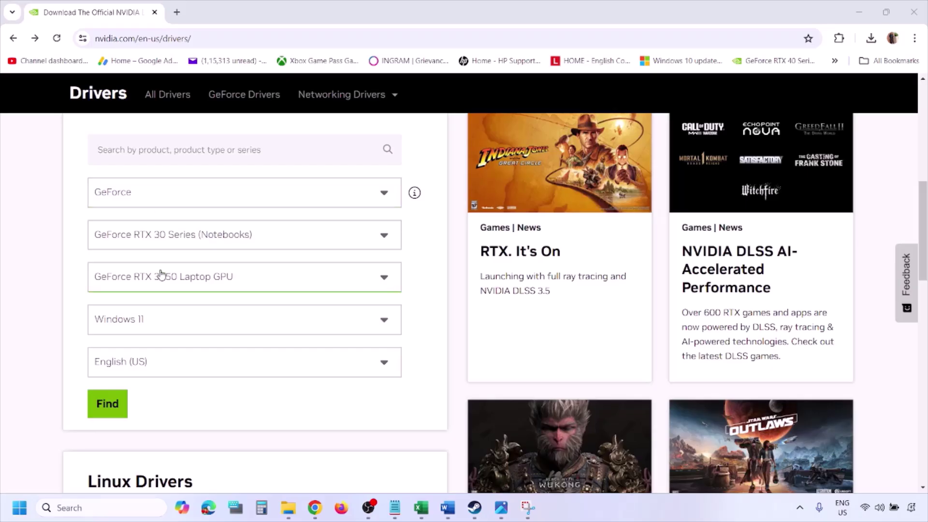
left_click(154, 323)
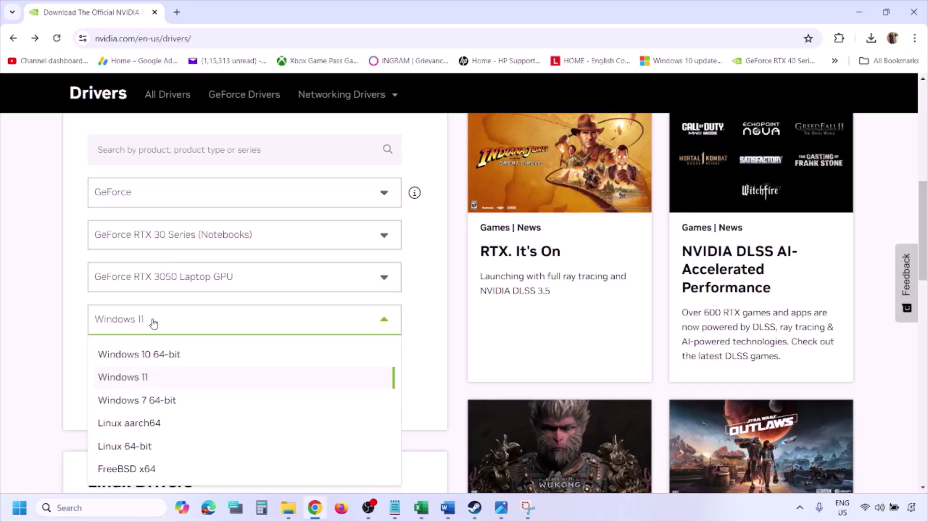
left_click(136, 381)
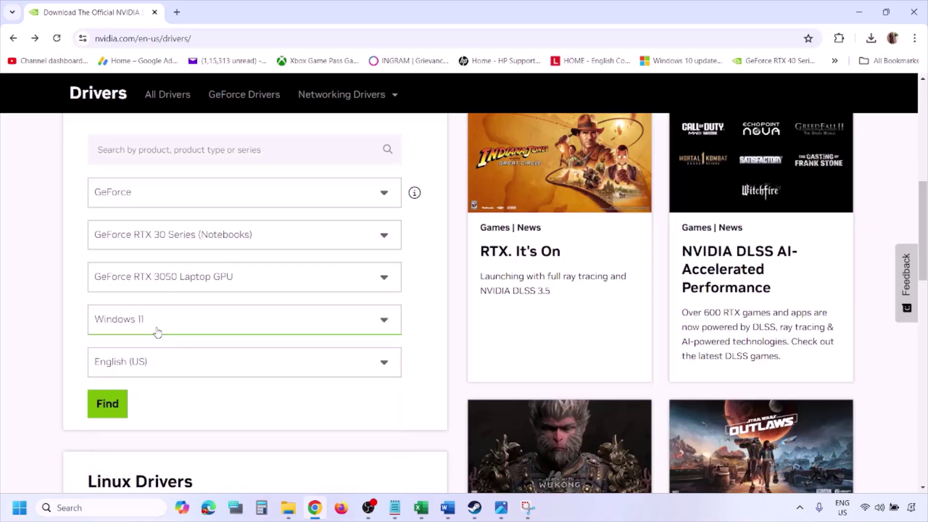
left_click(108, 405)
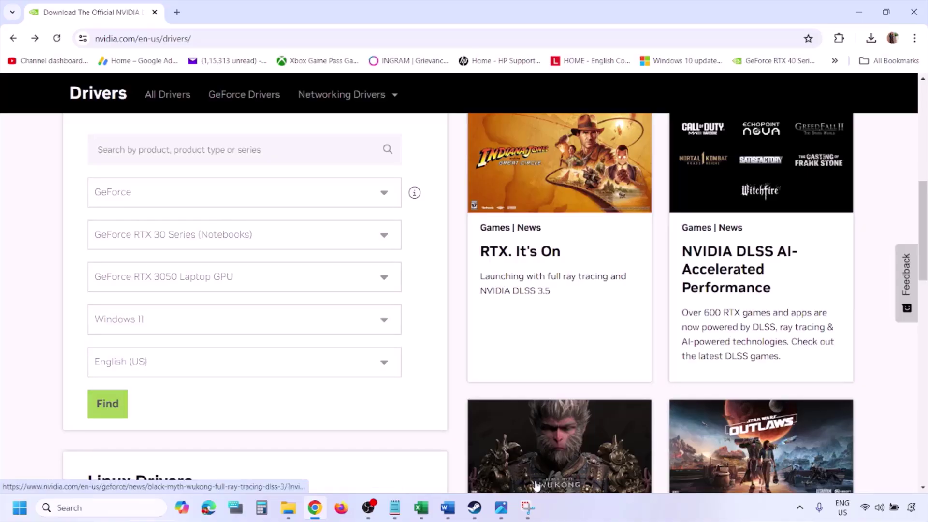
Page through the driver-install screenshots from 1.png to 5.png's custom installation options
left_click(502, 511)
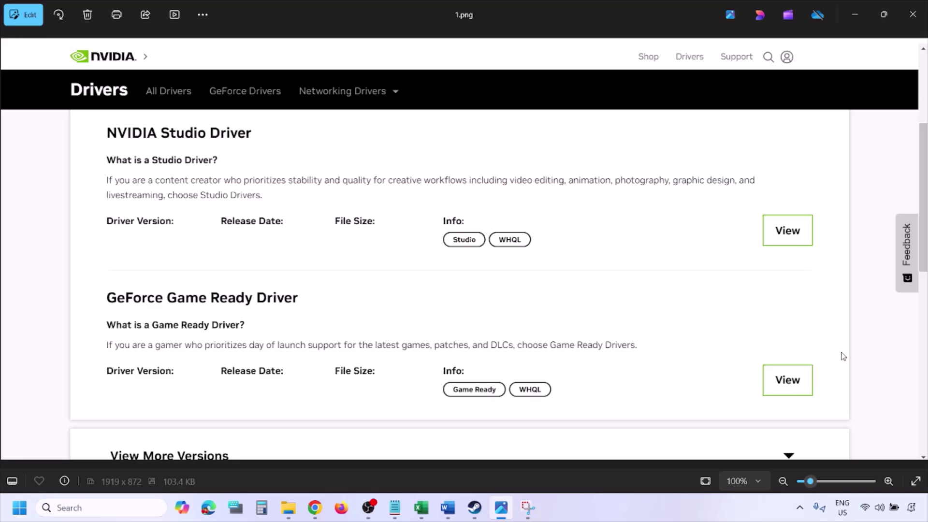
key("Right")
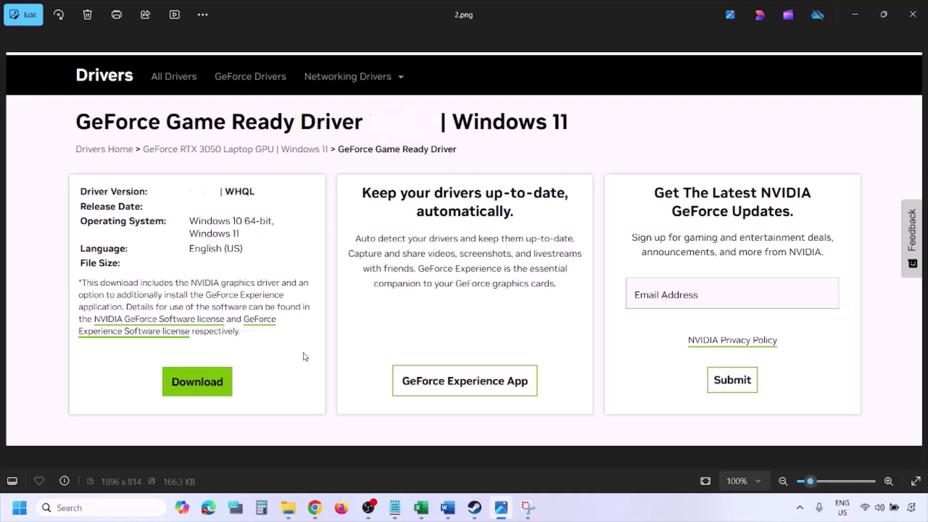
key("Right")
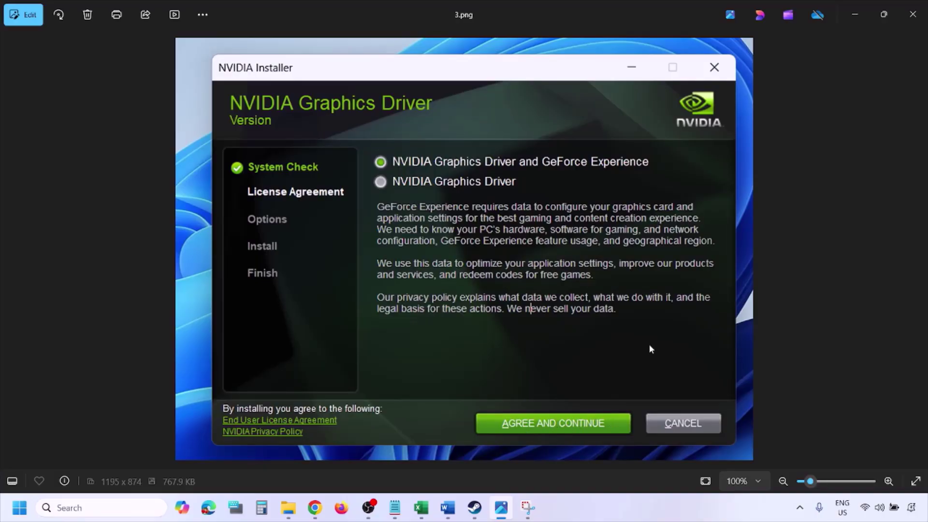
key("Right")
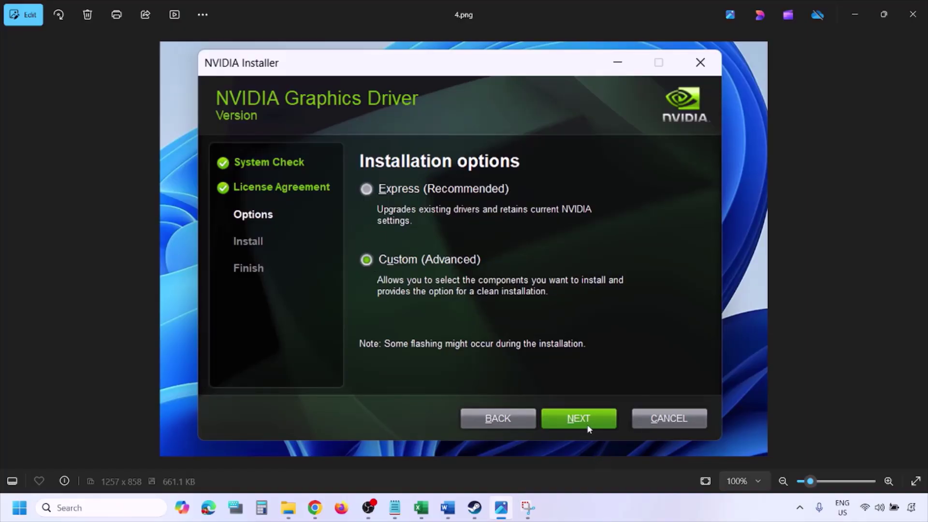
key("Right")
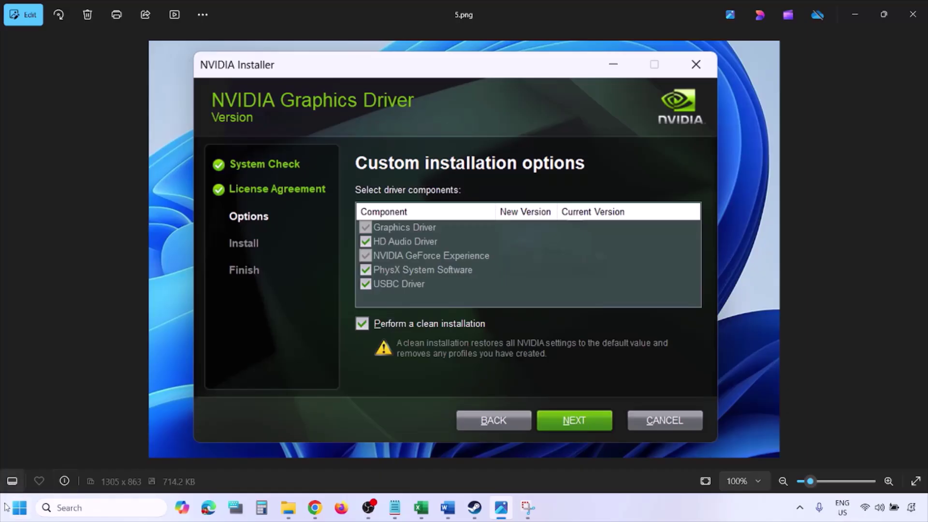
Bring up the Start menu's power options, then dismiss them without choosing anything
left_click(19, 508)
left_click(355, 471)
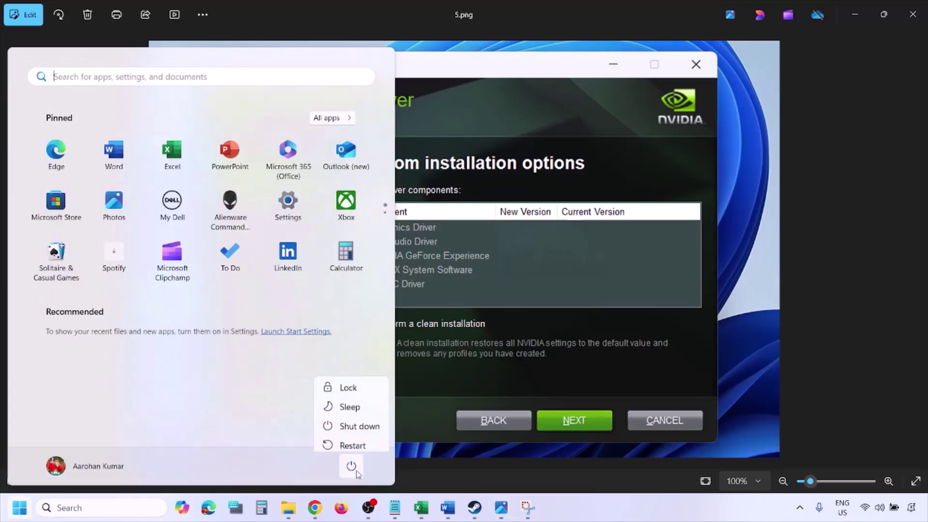
left_click(632, 517)
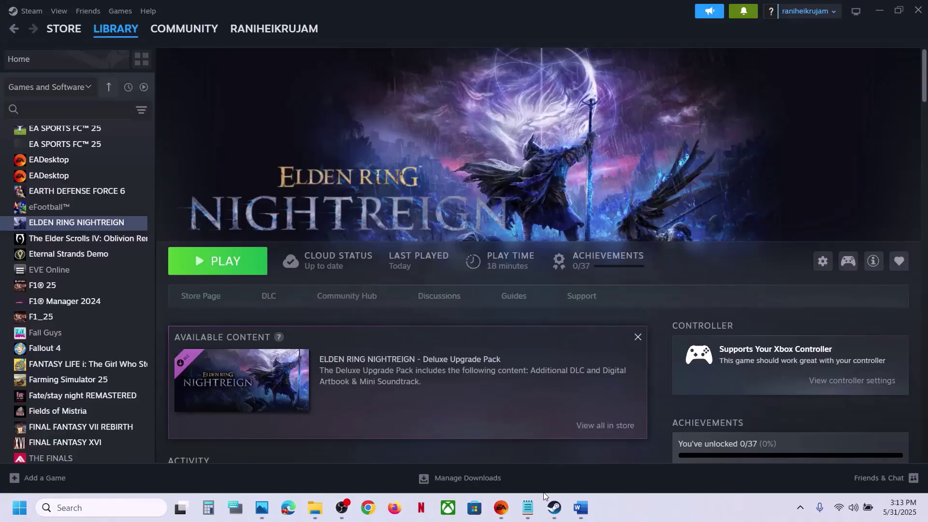
Copy 'Display Driver Uninstaller' from Word's Step 7 heading and paste it into a new Chrome tab
left_click(581, 507)
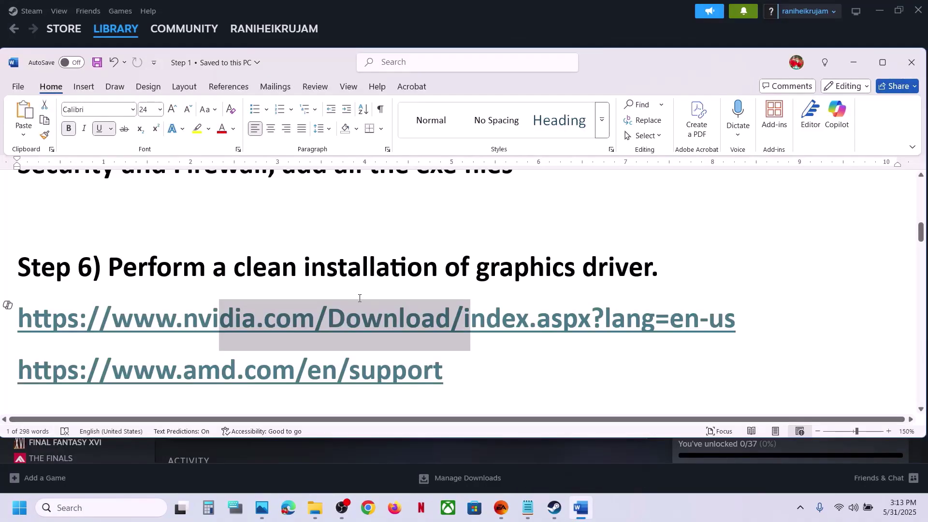
scroll(360, 298, "down", 3)
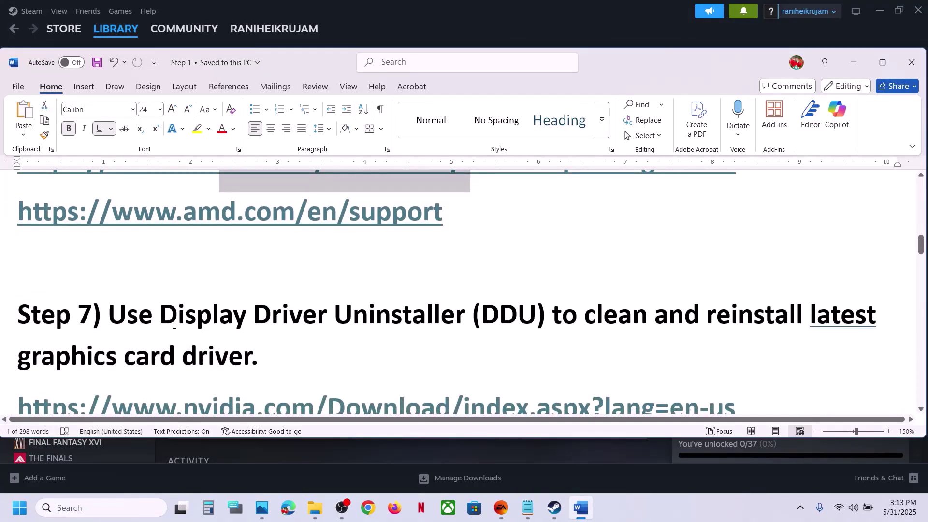
left_click_drag(174, 325, 403, 323)
scroll(417, 323, "down", 1)
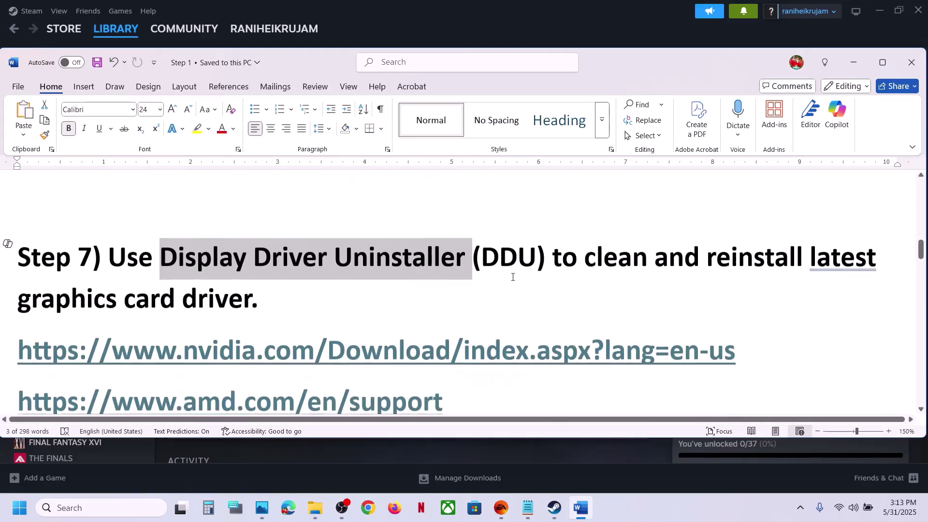
left_click_drag(482, 261, 259, 304)
left_click(270, 297)
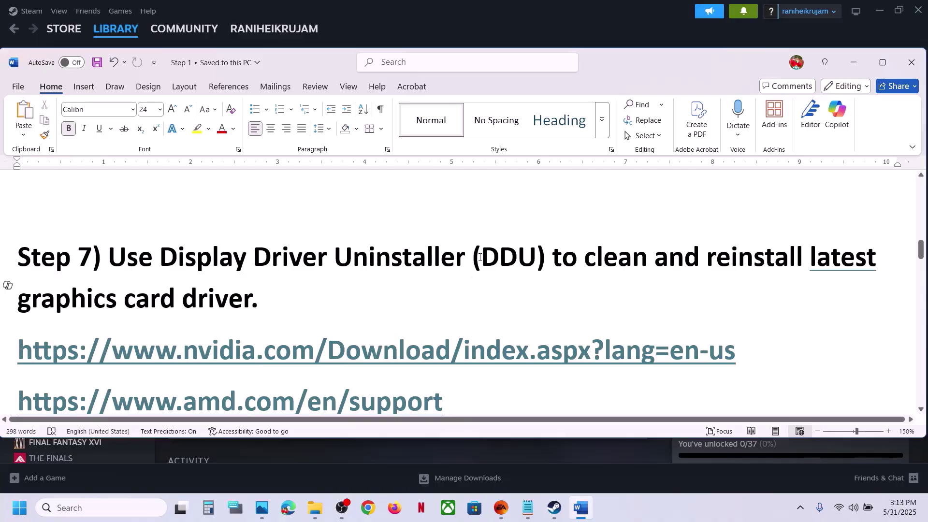
left_click_drag(160, 258, 463, 271)
key("ctrl+c")
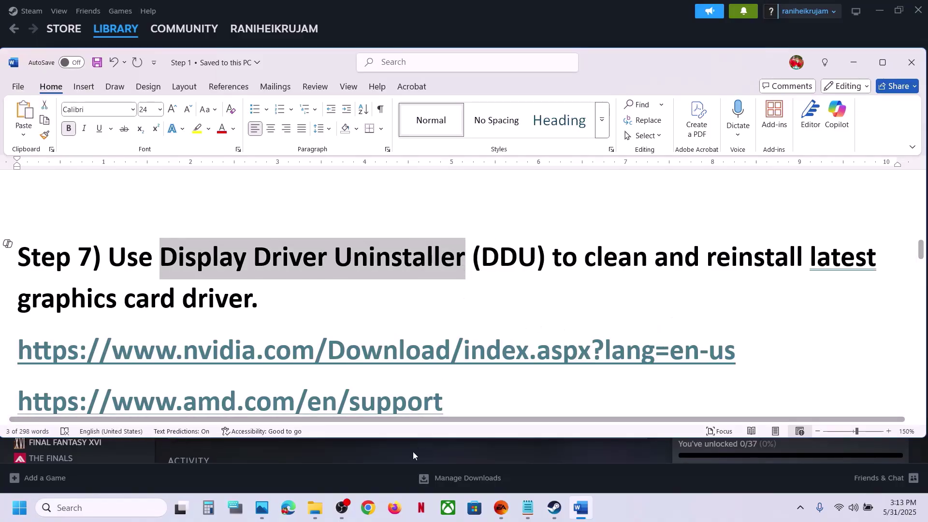
left_click(368, 508)
key("ctrl+v")
Search the web for Display Driver Uninstaller, then launch DDU as administrator past the Safe Mode warning
key("Return")
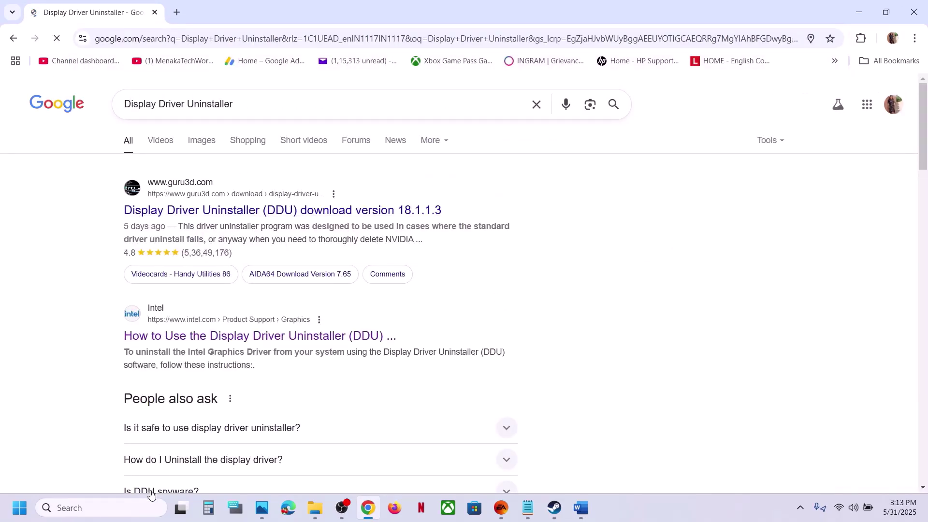
left_click(116, 508)
key("ctrl+v")
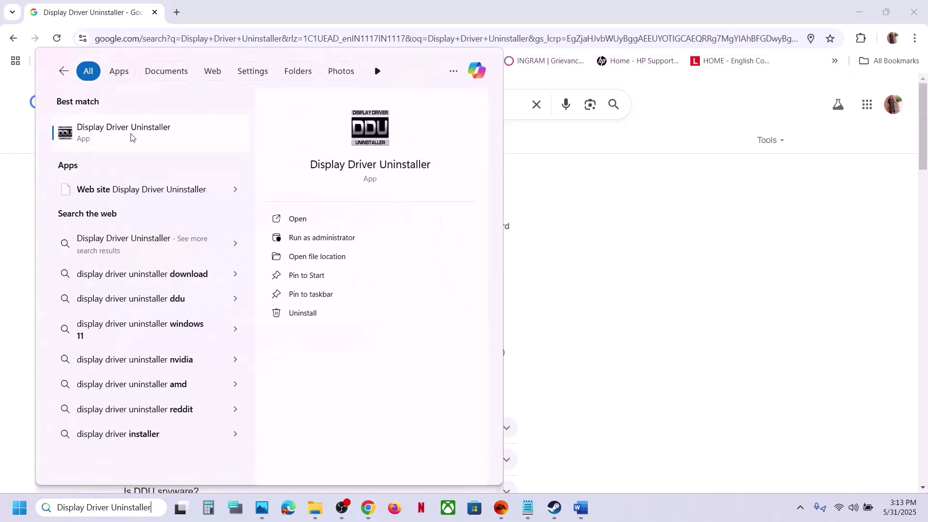
left_click(130, 139)
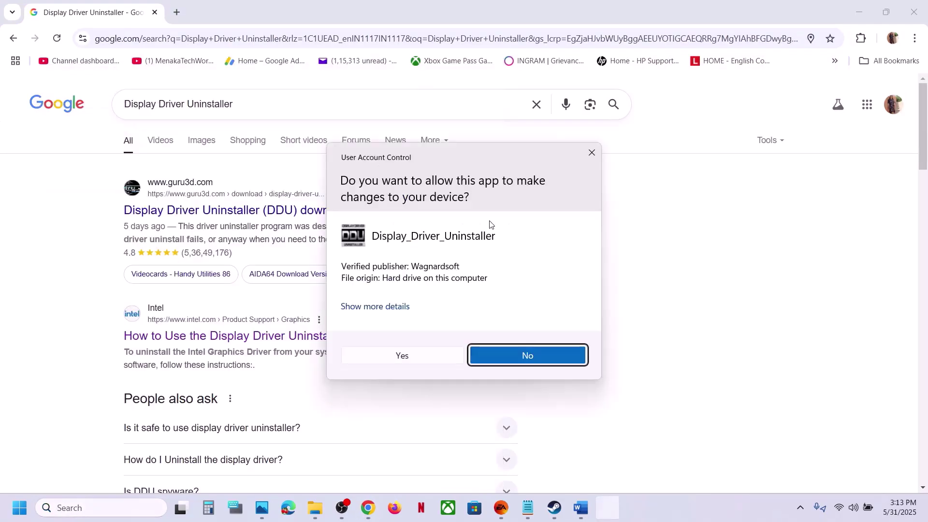
left_click(412, 355)
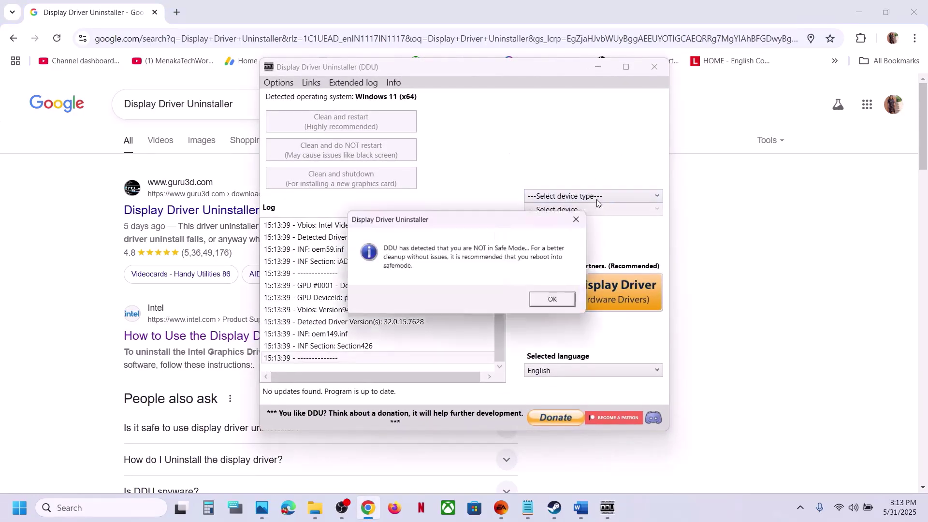
left_click(557, 296)
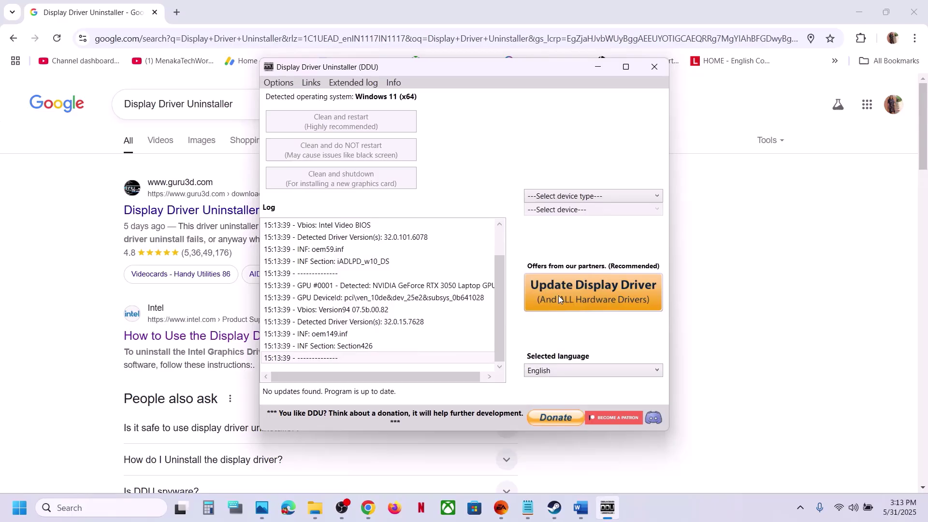
Set DDU's device to GPU and NVIDIA, then return to the Google results
left_click(587, 198)
left_click(547, 235)
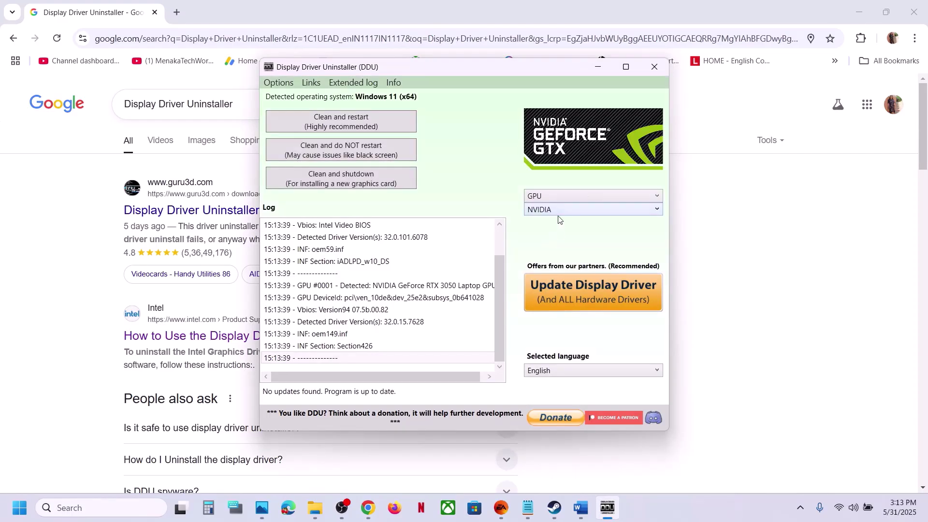
left_click(557, 210)
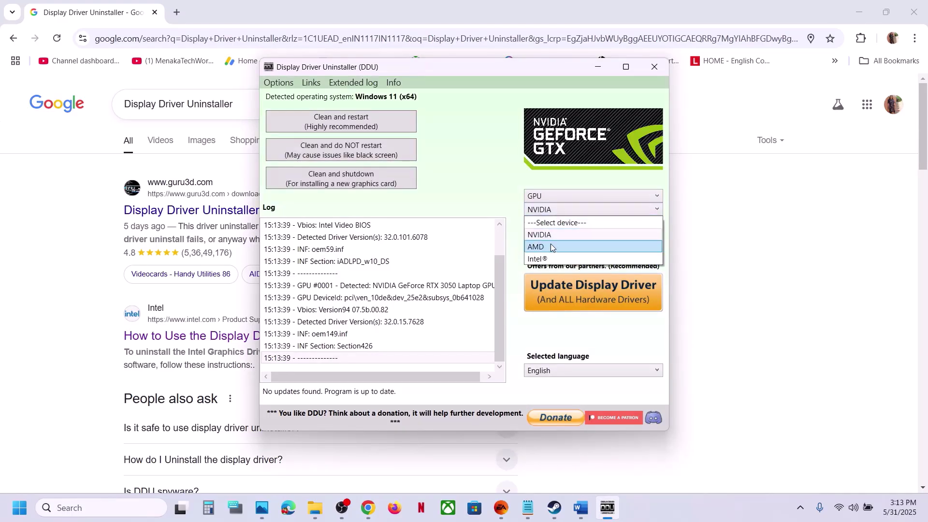
left_click(492, 191)
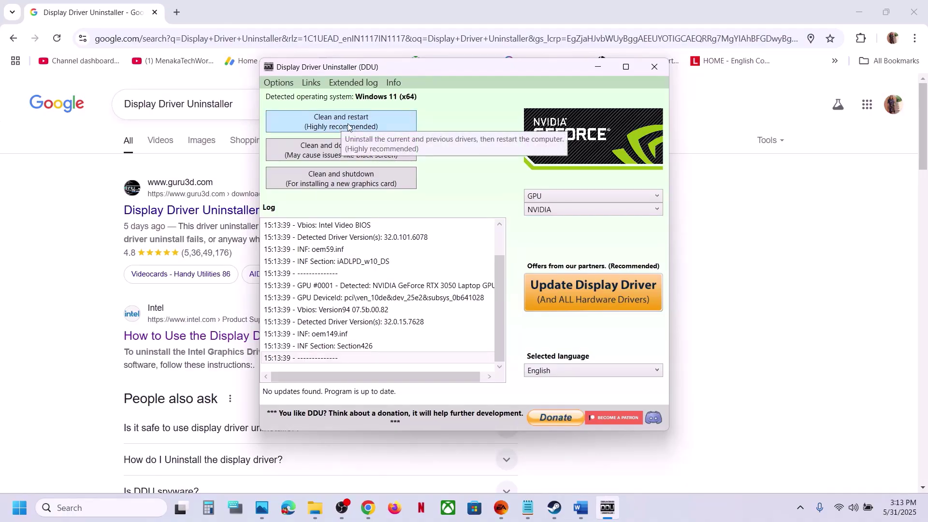
left_click(762, 197)
Back in the Word guide, highlight parts of the Step 7 NVIDIA and AMD driver links
left_click_drag(762, 197, 546, 455)
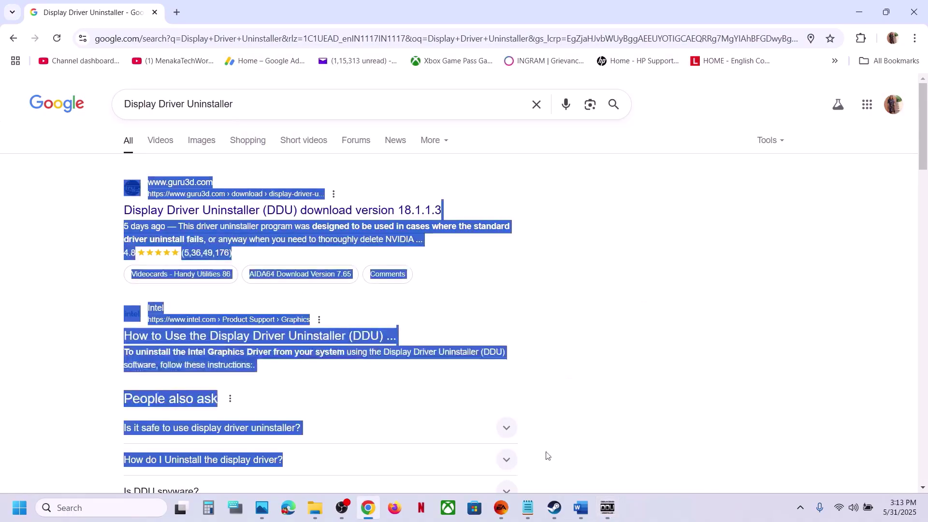
left_click(582, 503)
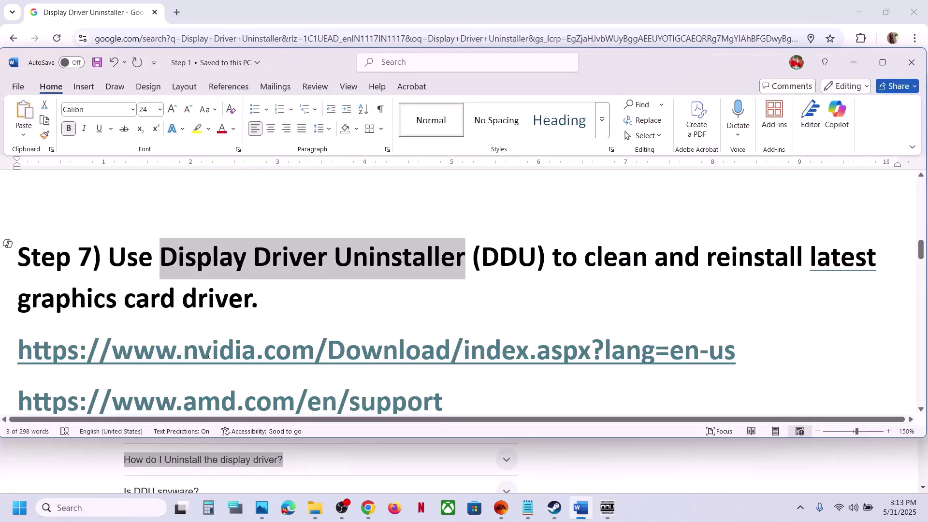
left_click_drag(210, 356, 315, 357)
left_click_drag(174, 395, 321, 401)
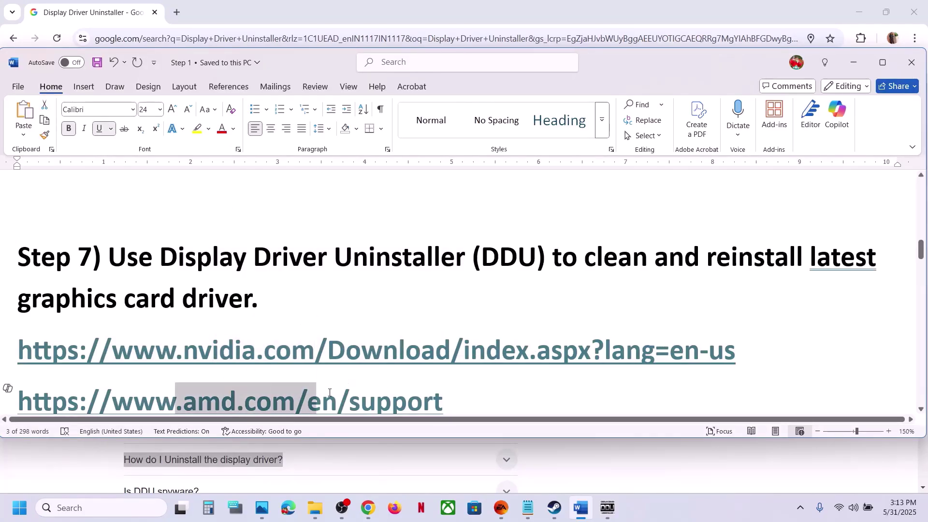
Dismiss the Start power options and select the word 'graphics' in the Step 8 heading
left_click(19, 508)
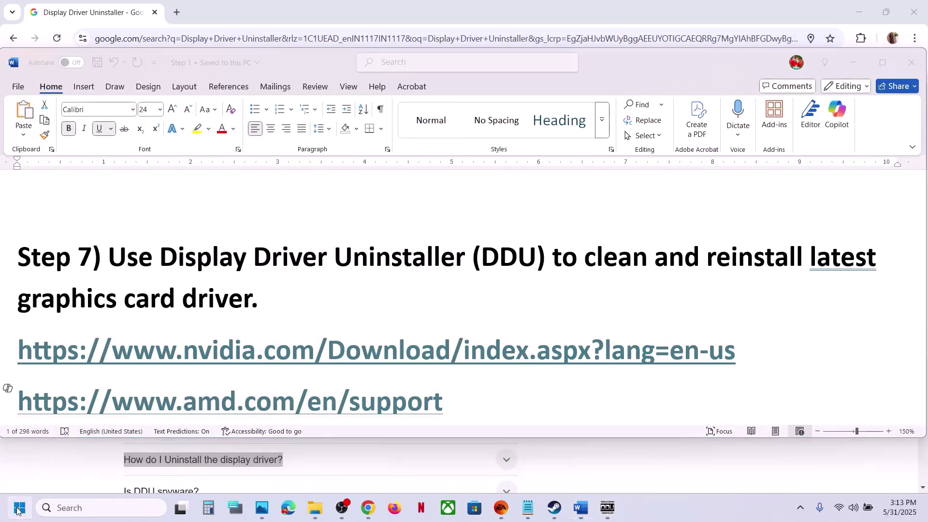
left_click(350, 466)
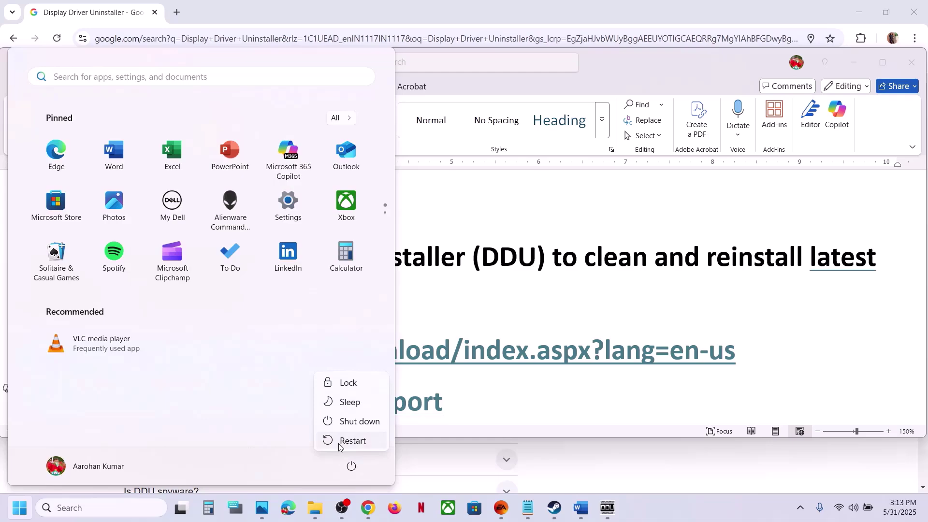
left_click(502, 295)
scroll(414, 314, "down", 3)
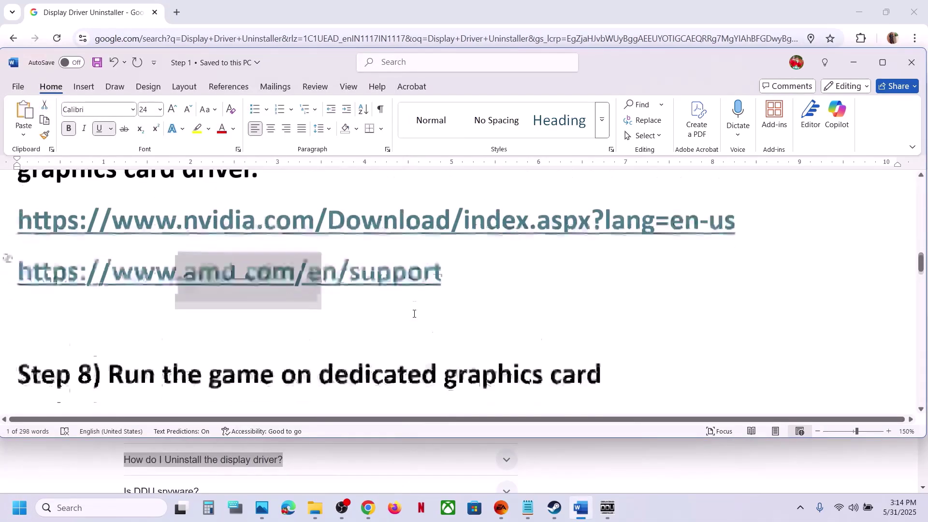
scroll(483, 315, "up", 1)
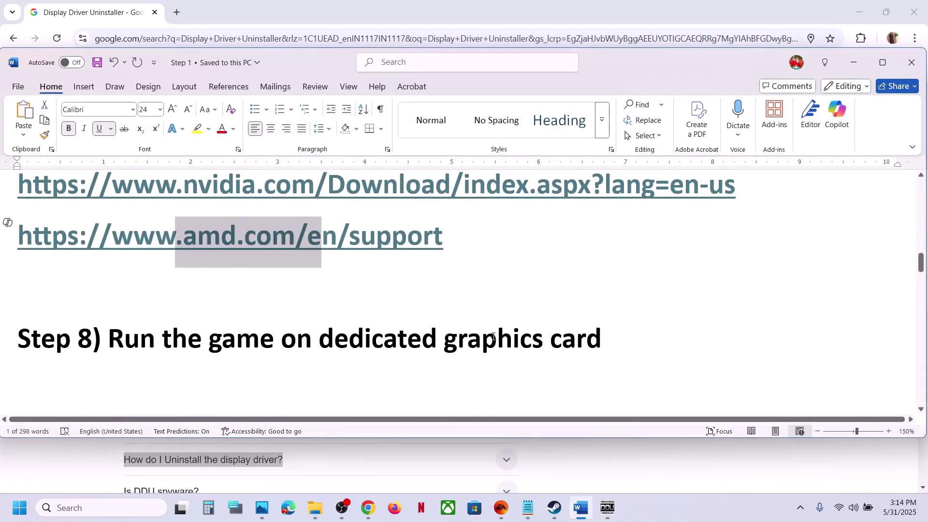
double_click(493, 337)
Open Graphics settings and add nightreign.exe from the ELDEN RING NIGHTREIGN Game folder as a desktop app
left_click(145, 507)
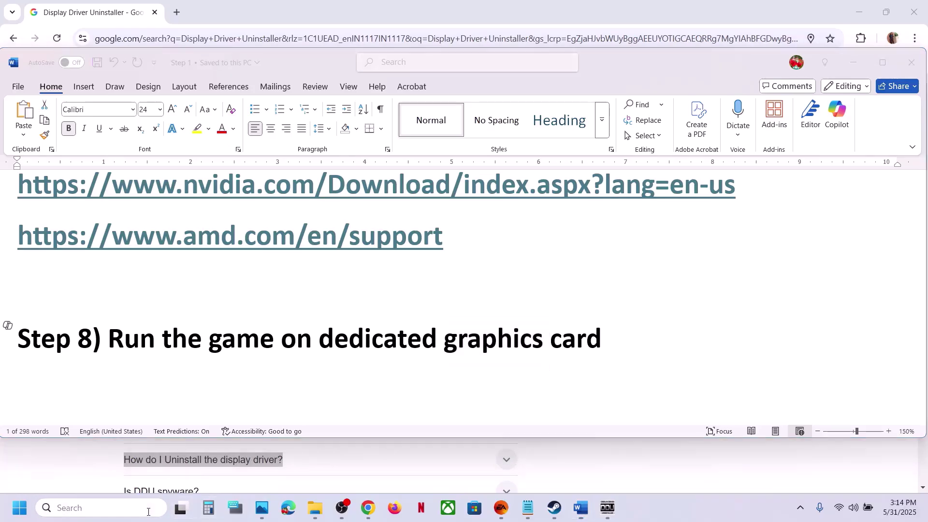
key("ctrl+v")
type("settings")
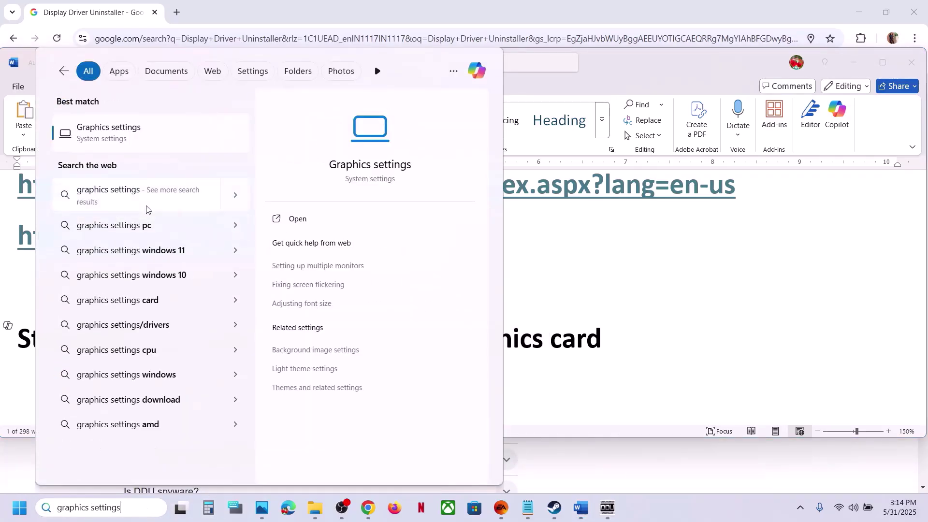
left_click(119, 146)
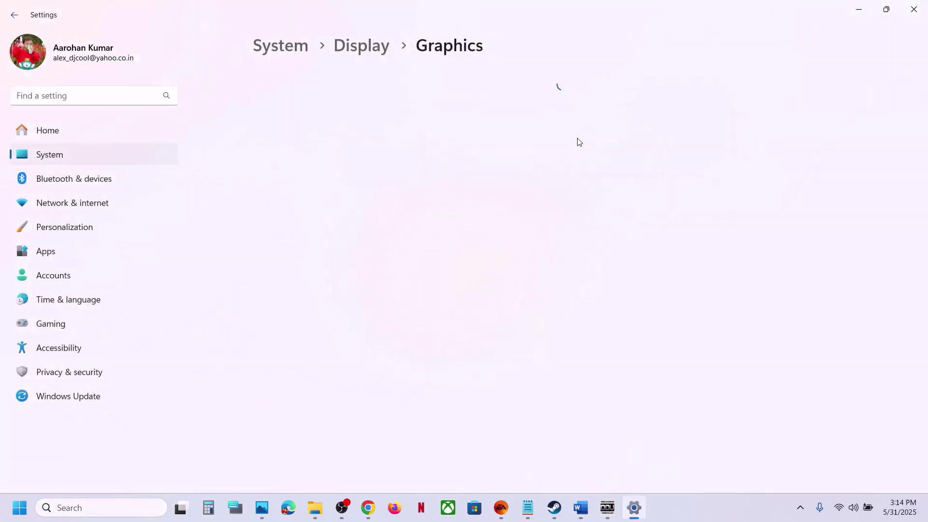
left_click(698, 333)
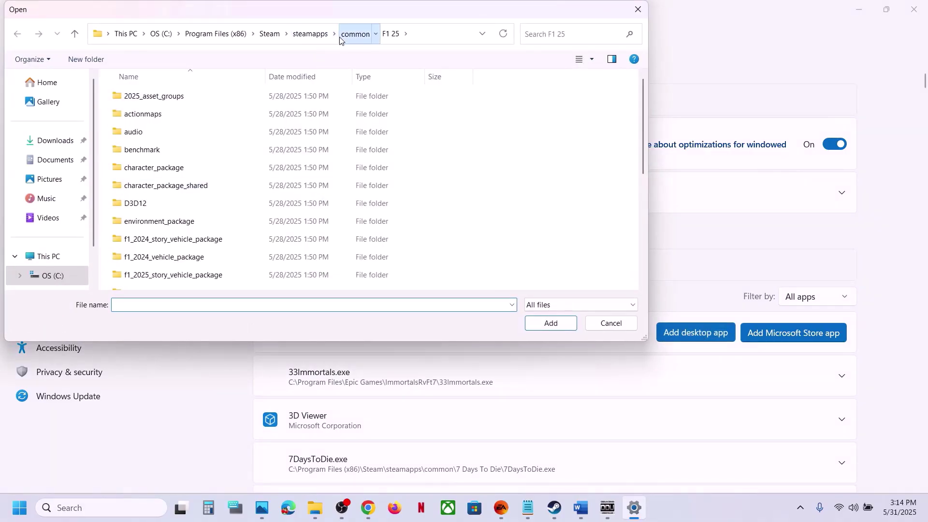
left_click(355, 33)
double_click(168, 97)
double_click(168, 97)
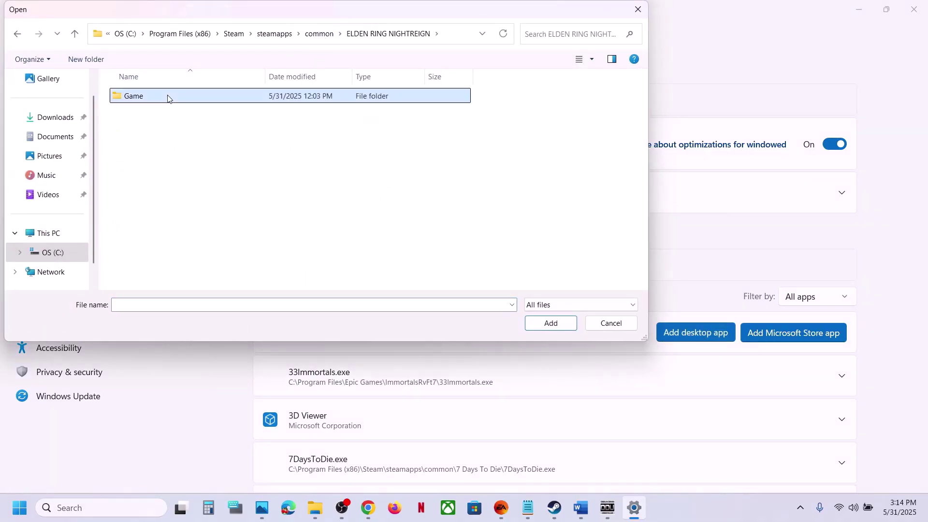
left_click(166, 153)
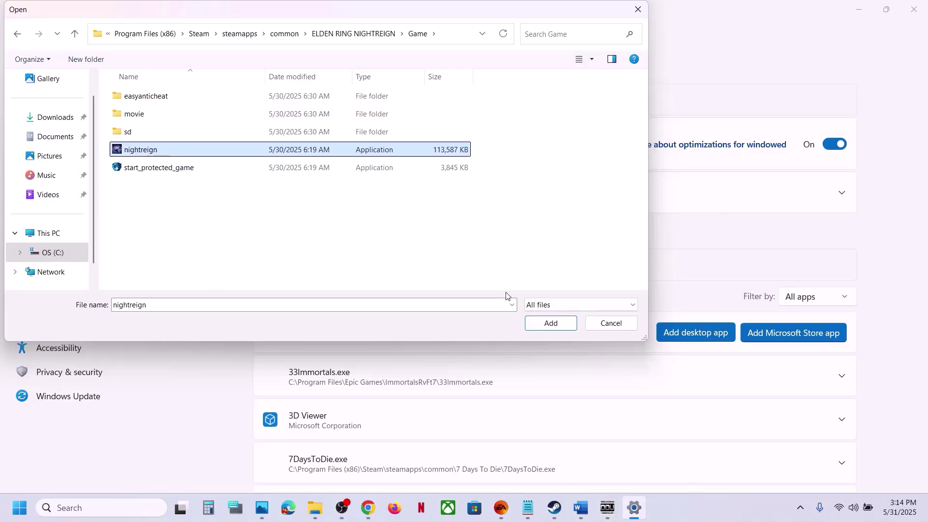
left_click(542, 323)
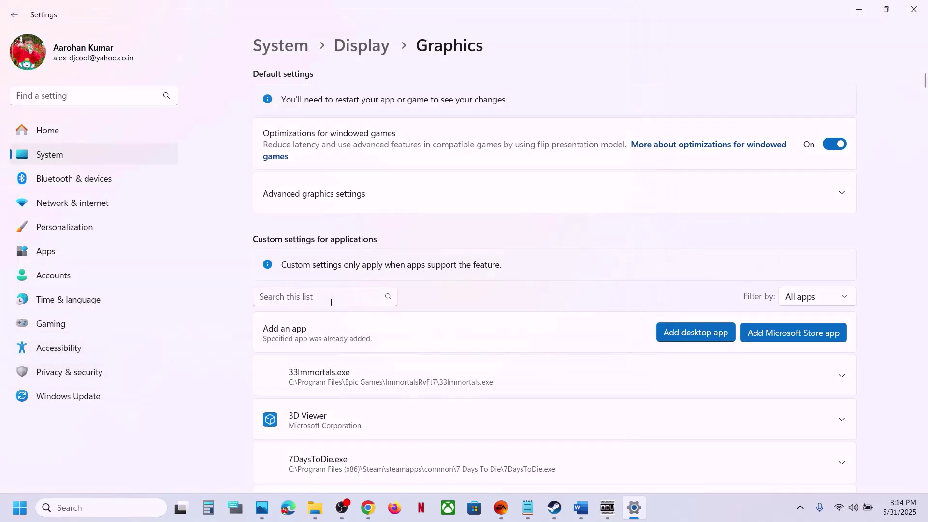
Filter the list with 'elde' and set ELDEN RING NIGHTREIGN's GPU preference to High Performance (NVIDIA)
left_click(328, 300)
type("elde")
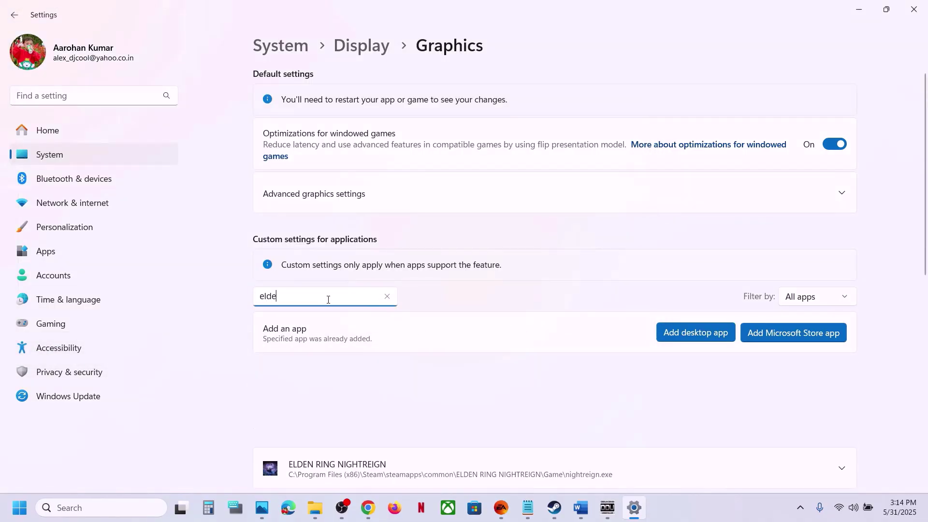
scroll(555, 374, "down", 2)
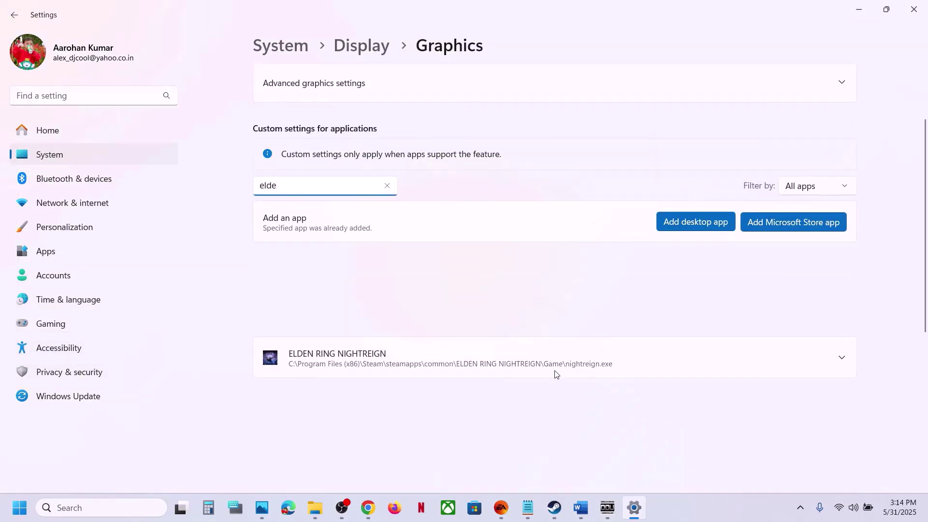
left_click(586, 365)
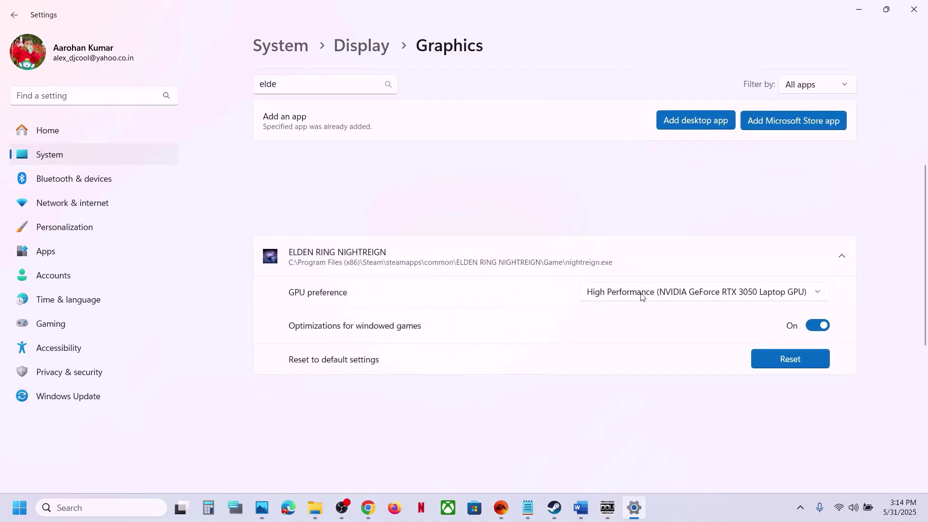
left_click(681, 294)
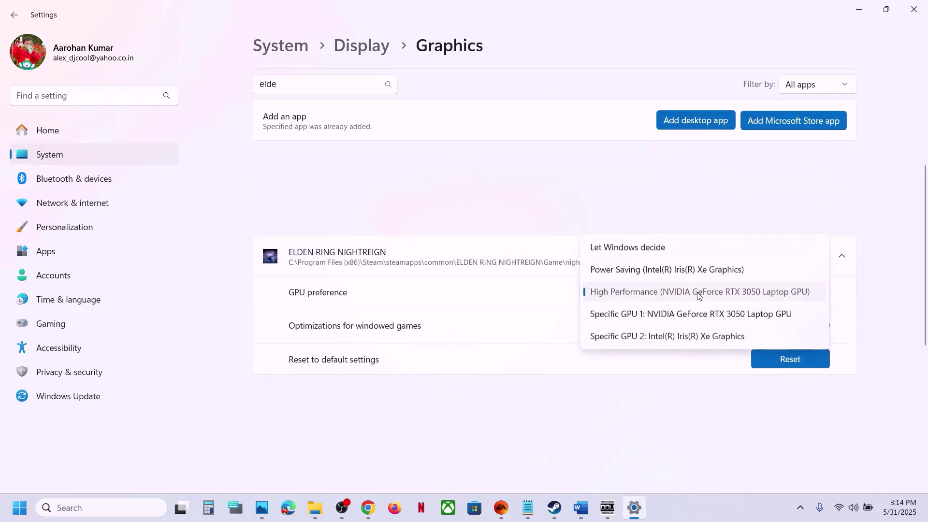
left_click(699, 291)
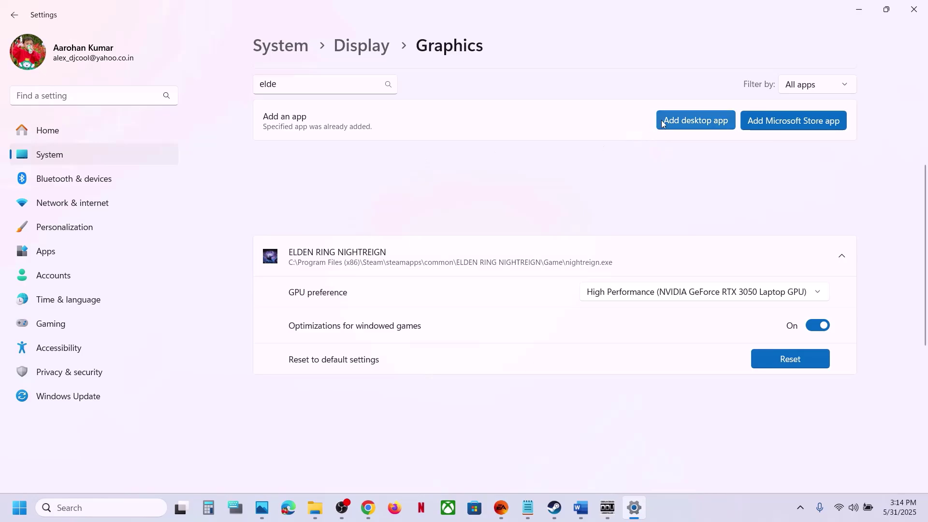
Add start_protected_game.exe to the Graphics app list and scroll through the list looking for it
left_click(677, 121)
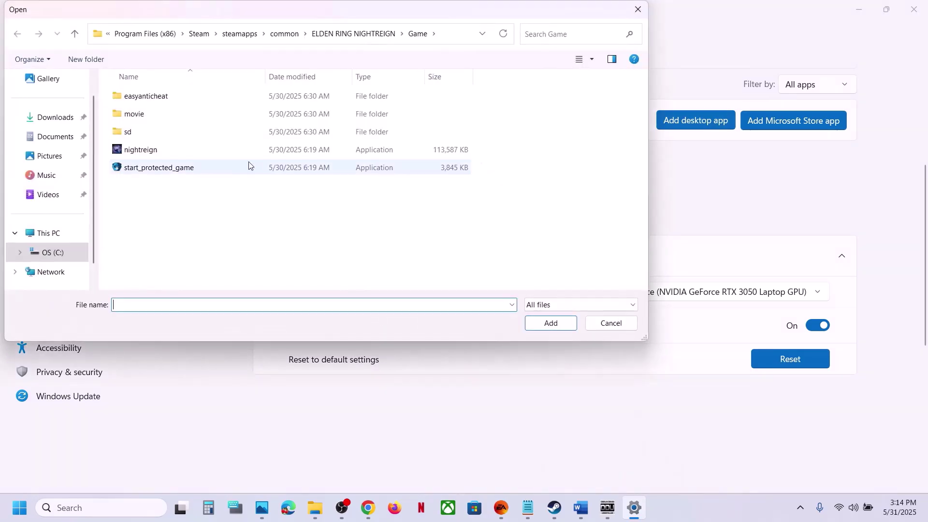
left_click(175, 169)
left_click(533, 325)
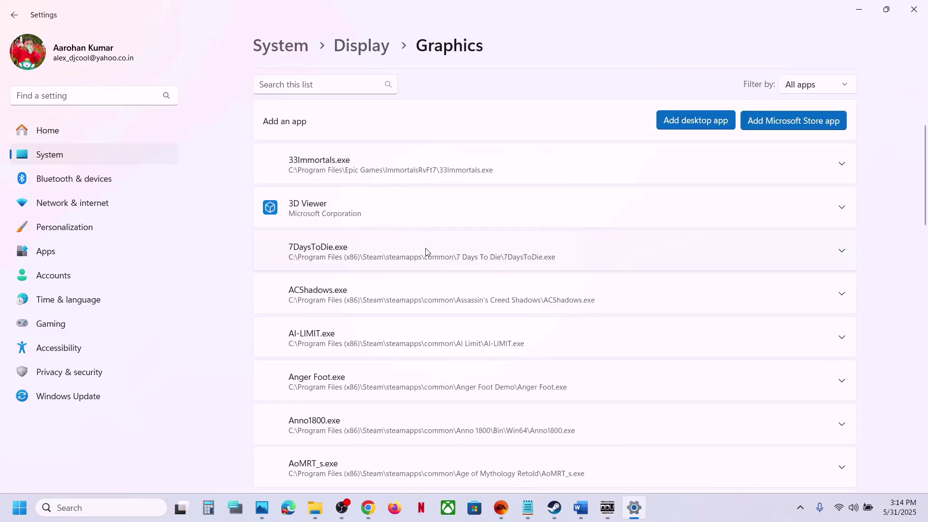
scroll(426, 251, "down", 5)
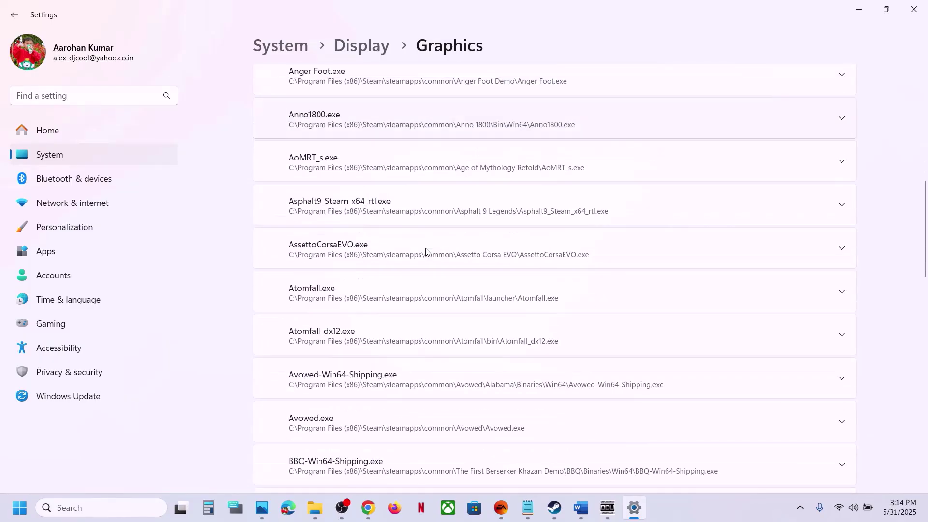
scroll(425, 251, "down", 15)
scroll(426, 252, "up", 3)
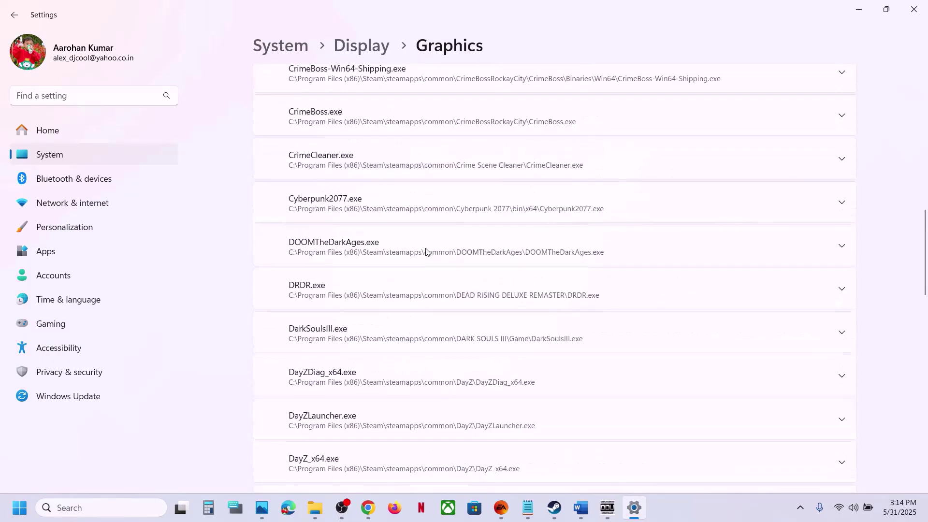
scroll(425, 251, "up", 15)
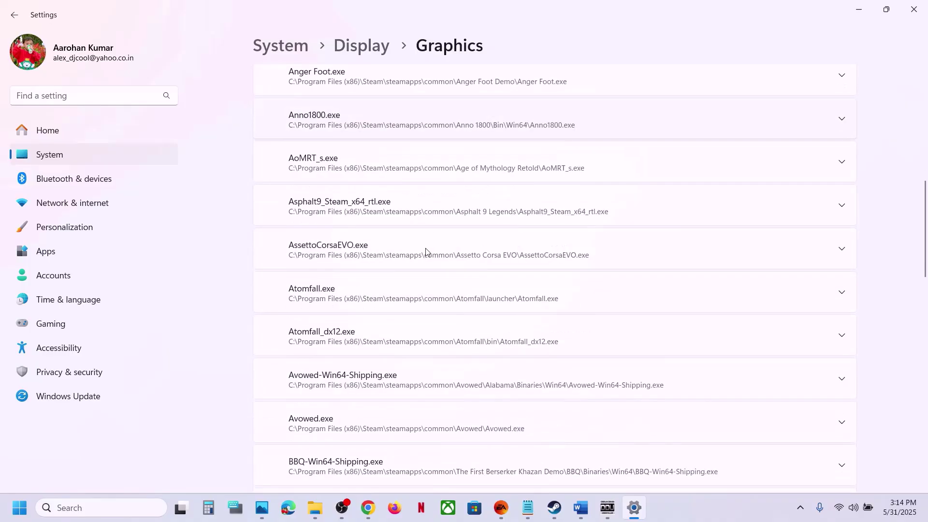
scroll(425, 251, "down", 10)
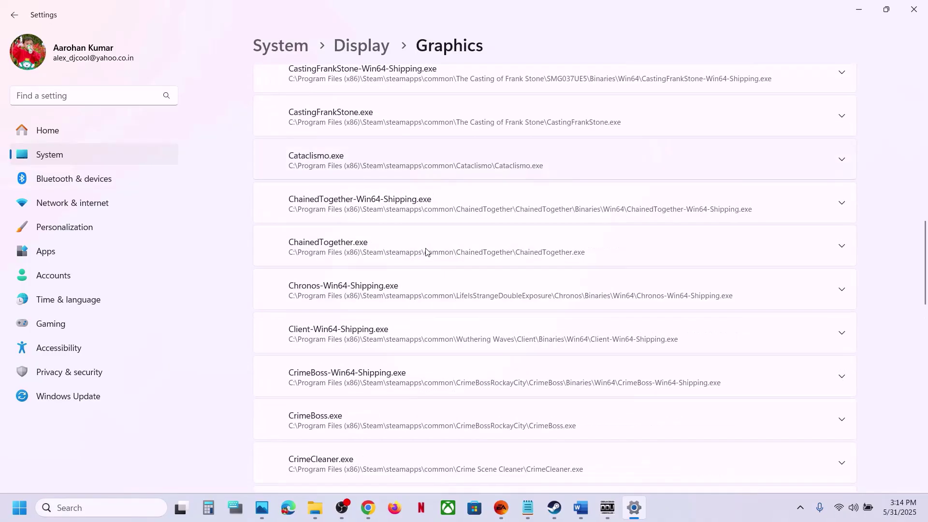
scroll(425, 251, "up", 4)
scroll(426, 251, "down", 3)
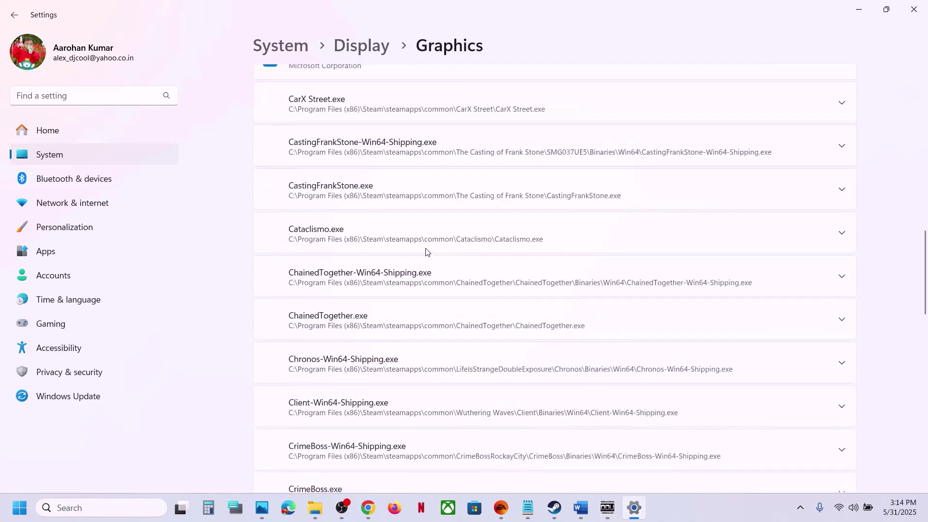
scroll(425, 251, "up", 3)
scroll(426, 252, "up", 10)
scroll(426, 251, "down", 2)
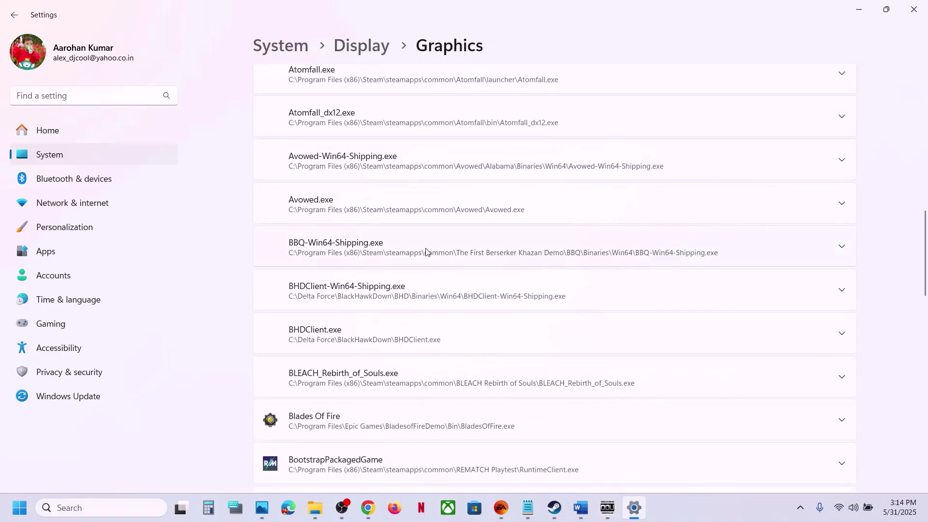
scroll(425, 251, "down", 20)
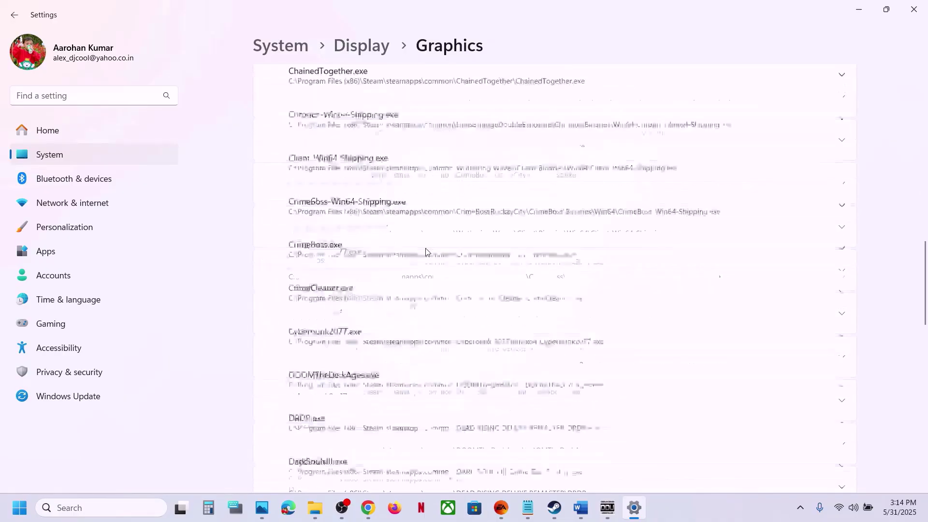
scroll(425, 251, "down", 15)
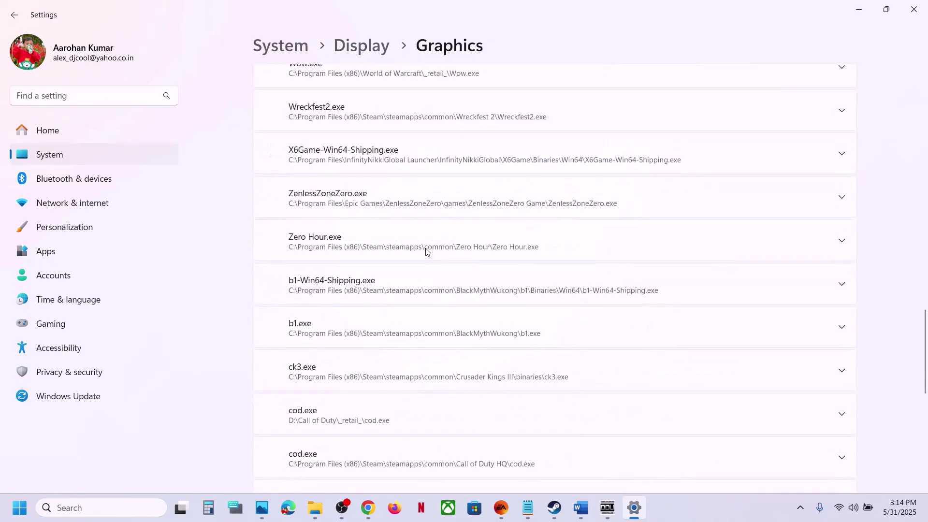
scroll(459, 245, "up", 10)
left_click_drag(926, 342, 926, 269)
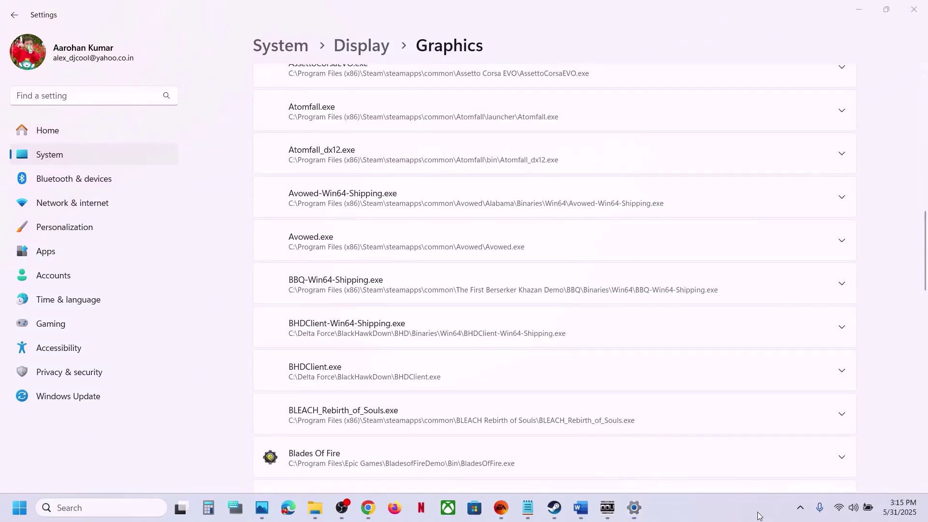
Filter with 'boo', give Easy Anti-Cheat Bootstrapper High Performance NVIDIA GPU, then close Settings
type("boo")
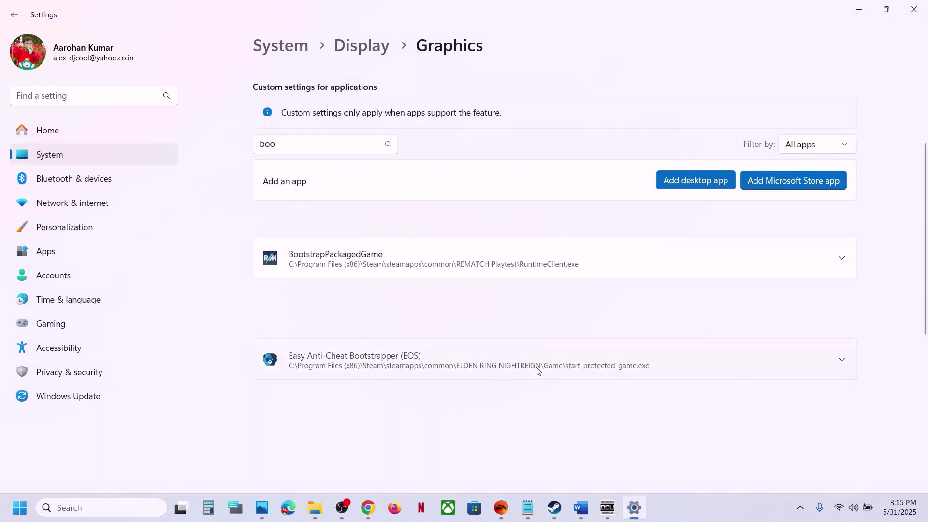
left_click(538, 363)
scroll(555, 370, "down", 2)
left_click(747, 317)
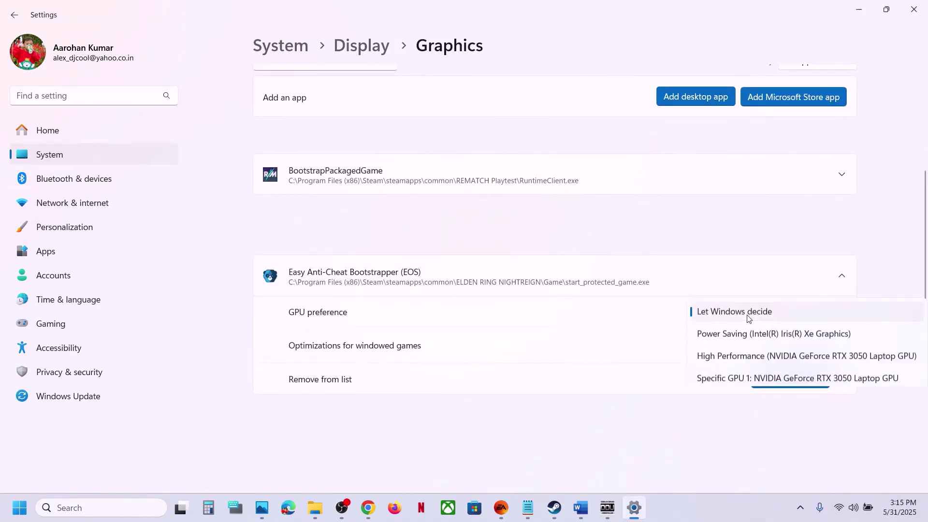
left_click(748, 357)
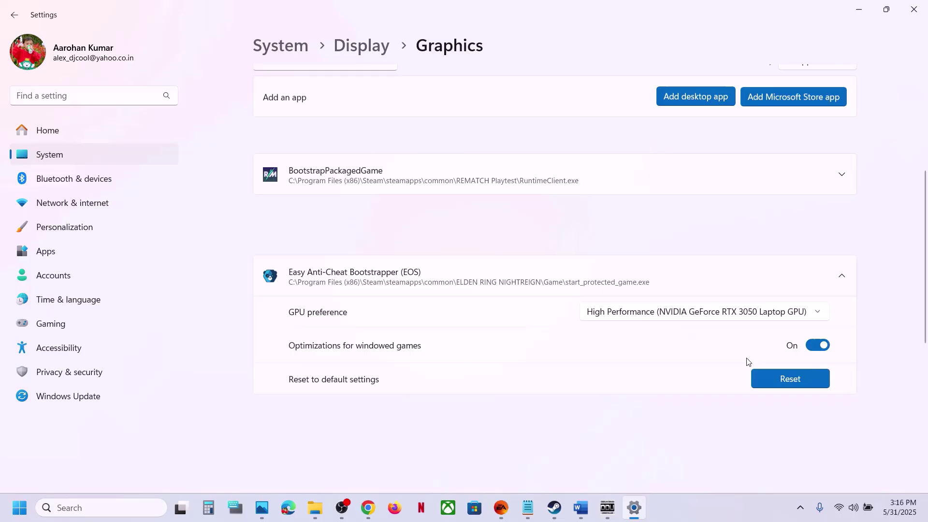
left_click(913, 9)
Scroll the Word guide to Step 9 and highlight the Update System BIOS heading
scroll(529, 300, "down", 3)
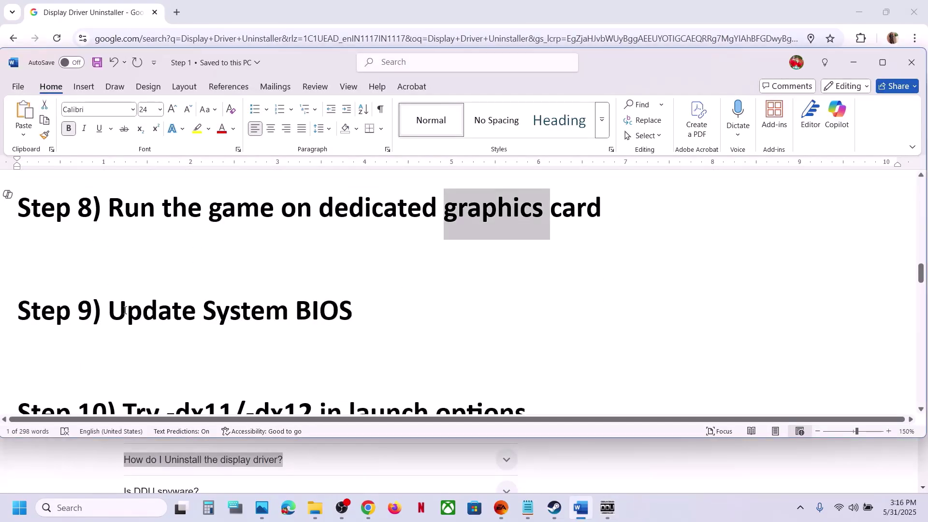
left_click_drag(180, 305, 338, 313)
left_click(327, 315)
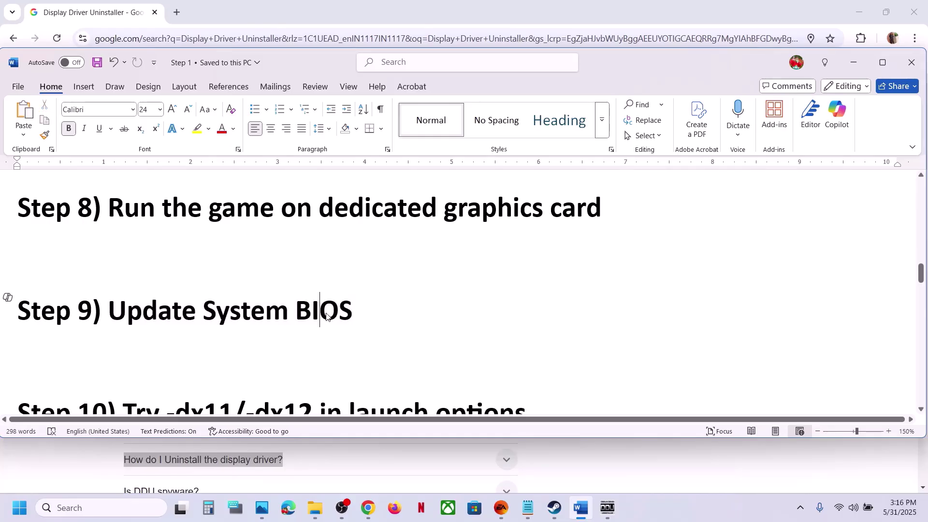
left_click_drag(173, 312, 338, 313)
left_click(318, 313)
left_click_drag(377, 303, 153, 302)
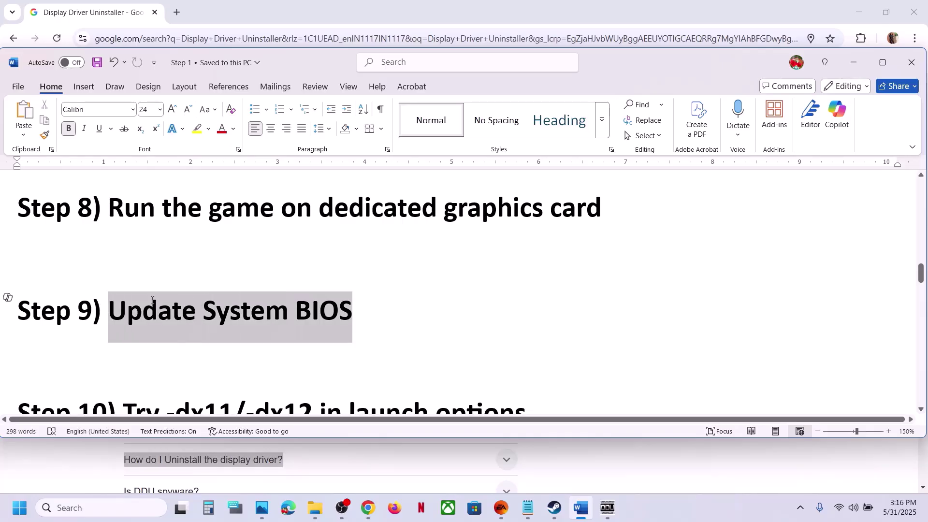
left_click(257, 309)
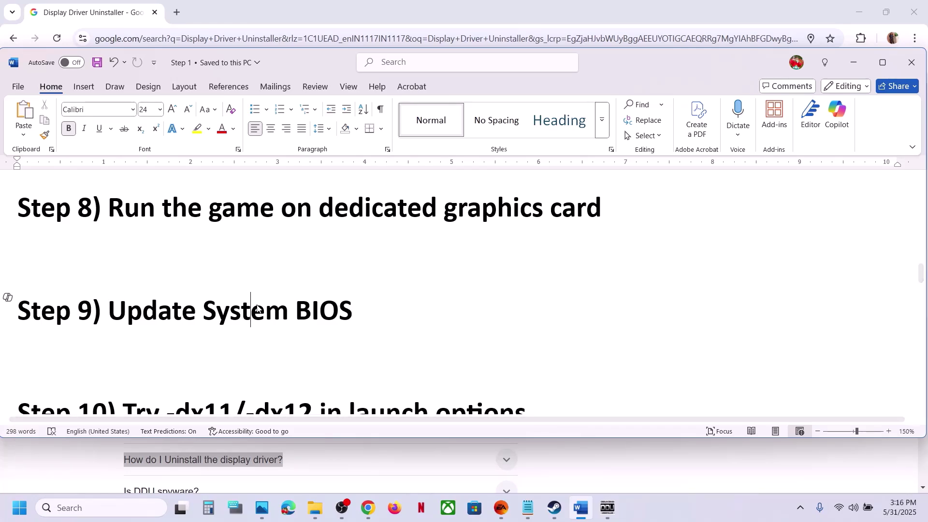
After glancing at quick settings, highlight the Step 10 launch-options heading in Word
left_click(869, 508)
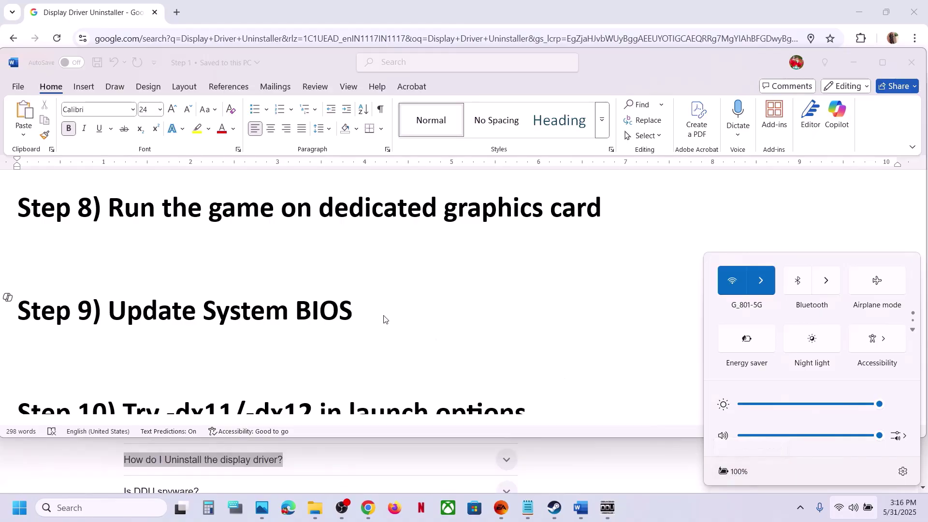
left_click(249, 310)
left_click_drag(138, 305, 353, 312)
scroll(319, 312, "down", 2)
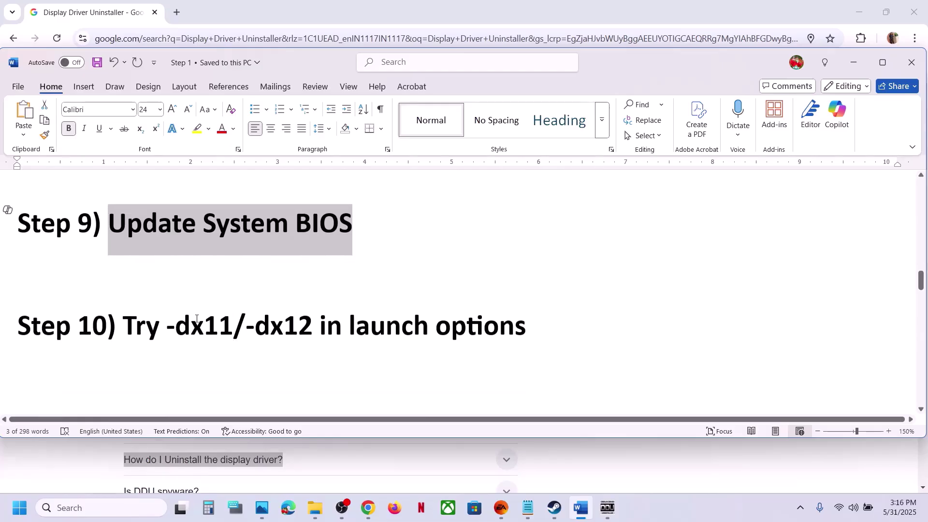
left_click_drag(178, 333, 455, 338)
Set ELDEN RING NIGHTREIGN's Steam launch options to -dx11
left_click(556, 508)
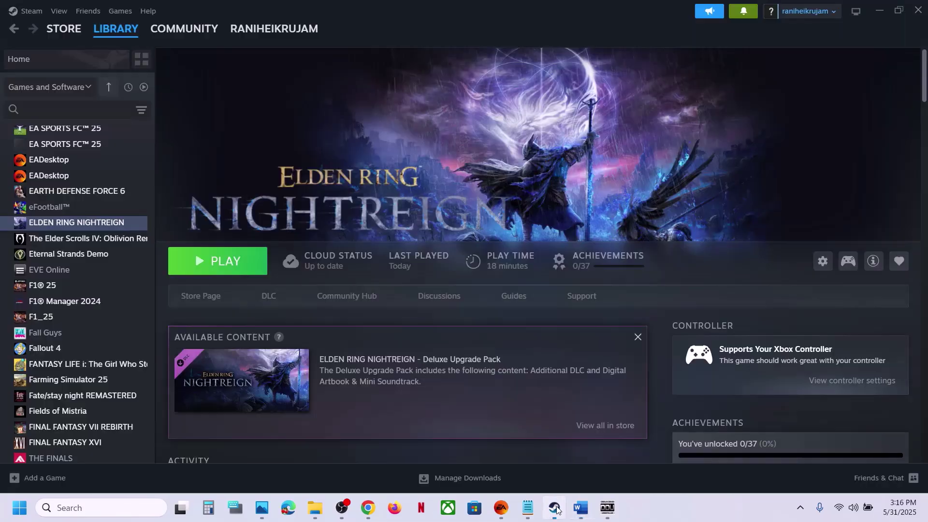
right_click(104, 224)
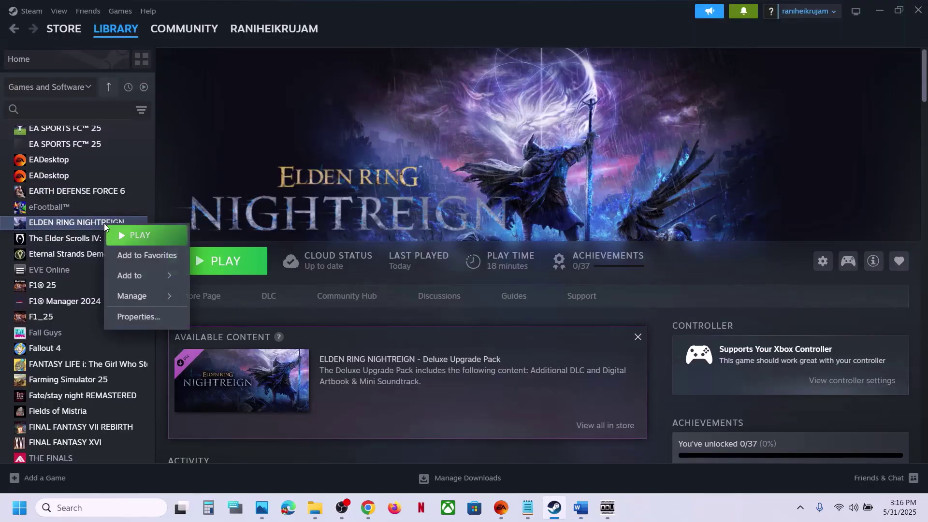
left_click(139, 316)
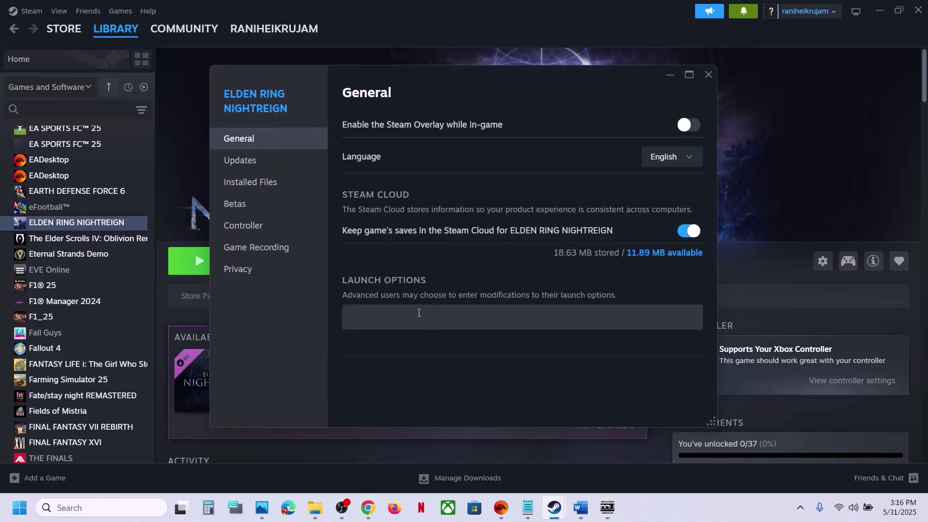
left_click(406, 322)
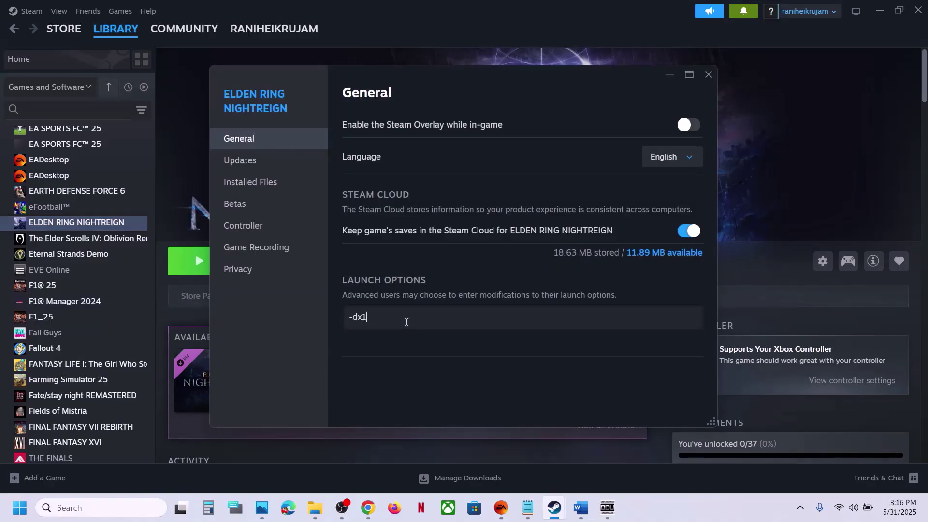
left_click(487, 410)
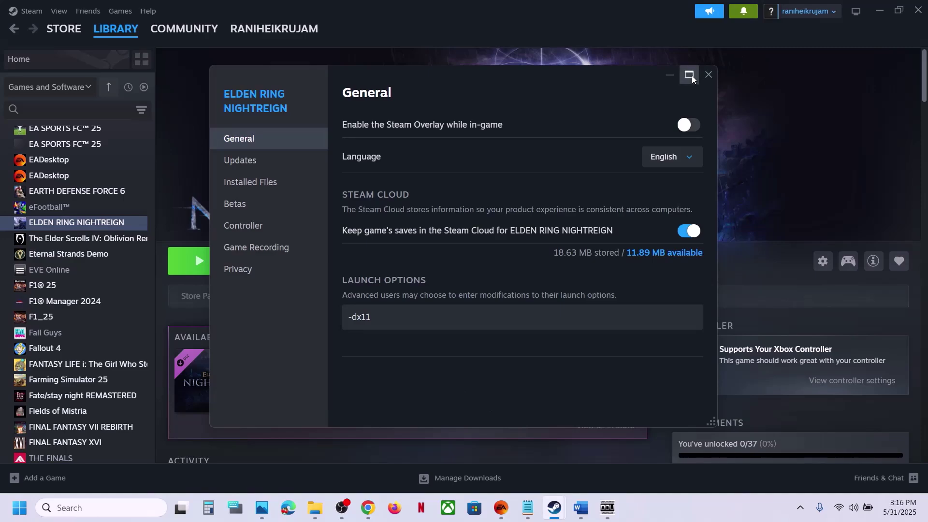
left_click(708, 75)
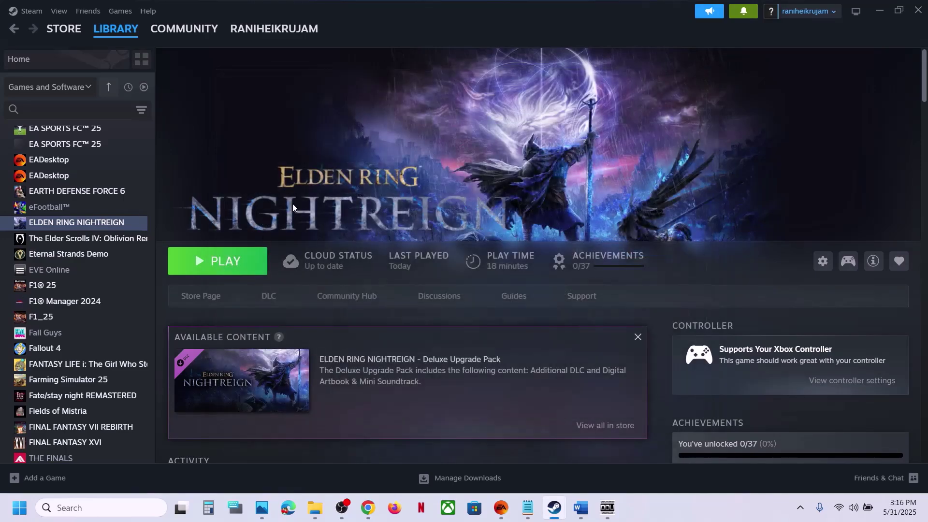
Replace the -dx11 launch option with -dx12
right_click(101, 219)
left_click(140, 314)
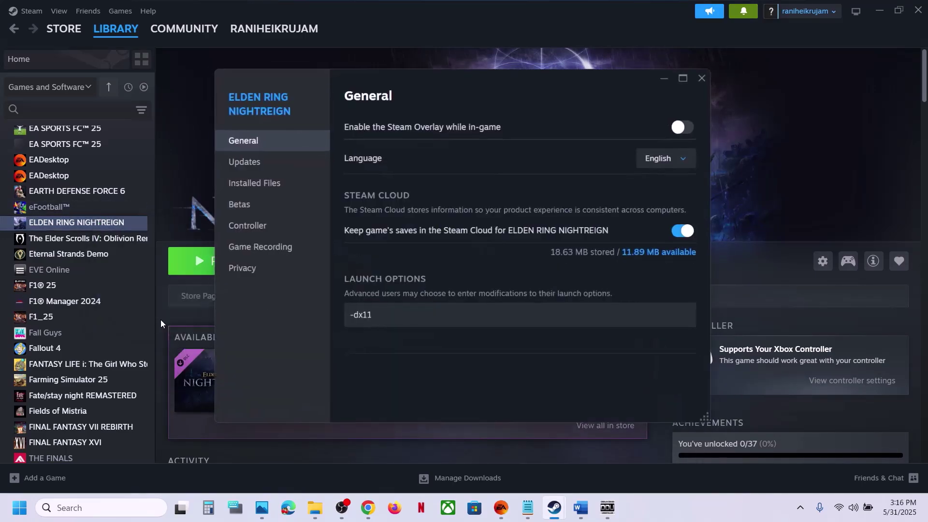
left_click(338, 317)
key("ctrl+a")
type("-d")
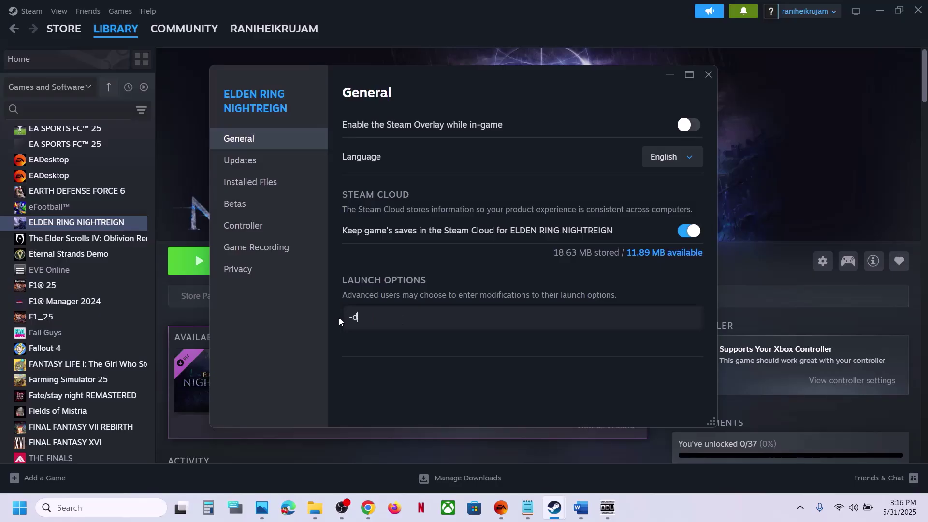
type("x12")
left_click(440, 367)
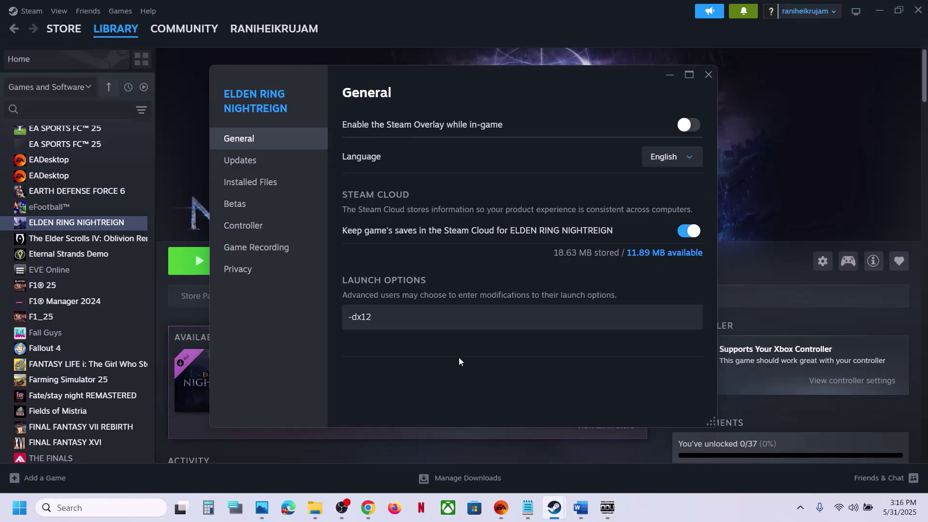
Clear the -dx12 launch option so the field is blank, and close Properties
left_click_drag(421, 311, 313, 314)
key("BackSpace")
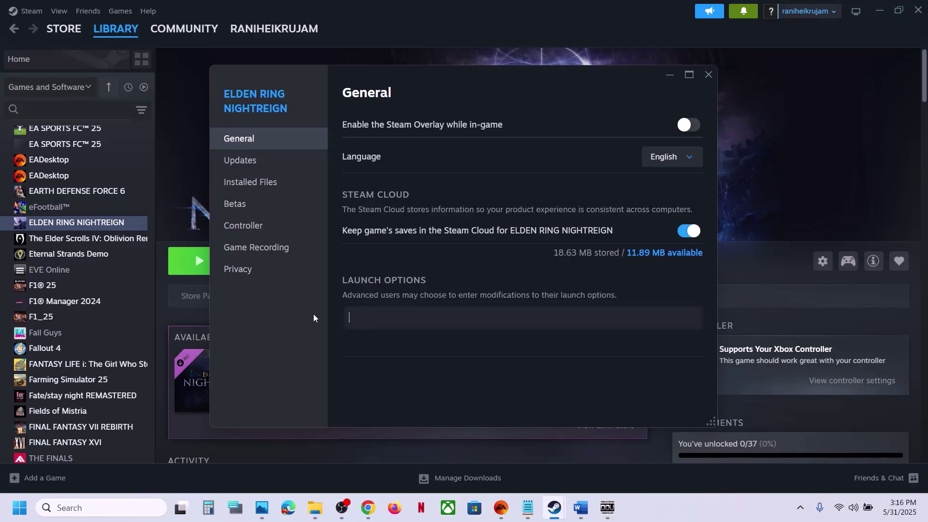
left_click(436, 384)
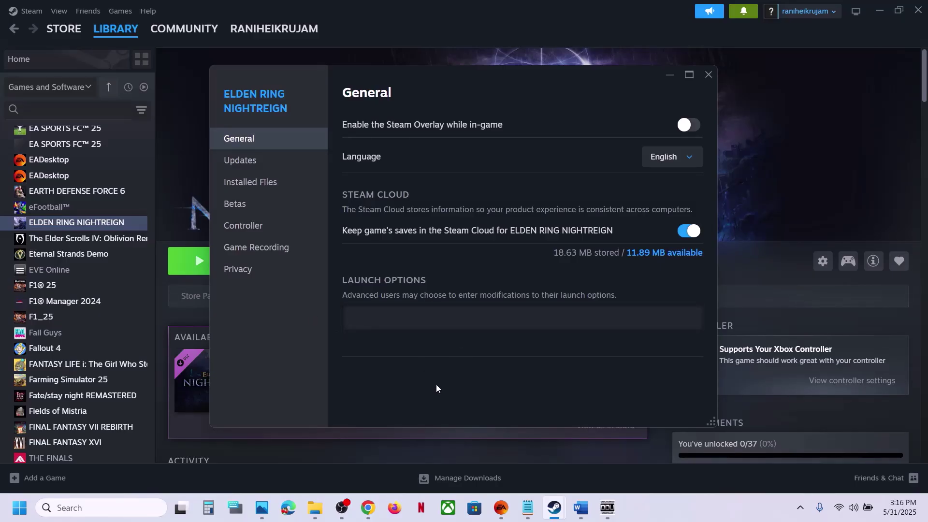
left_click(710, 74)
Scroll the Word guide to Step 11 and highlight 'Delete graphics config file'
left_click(580, 508)
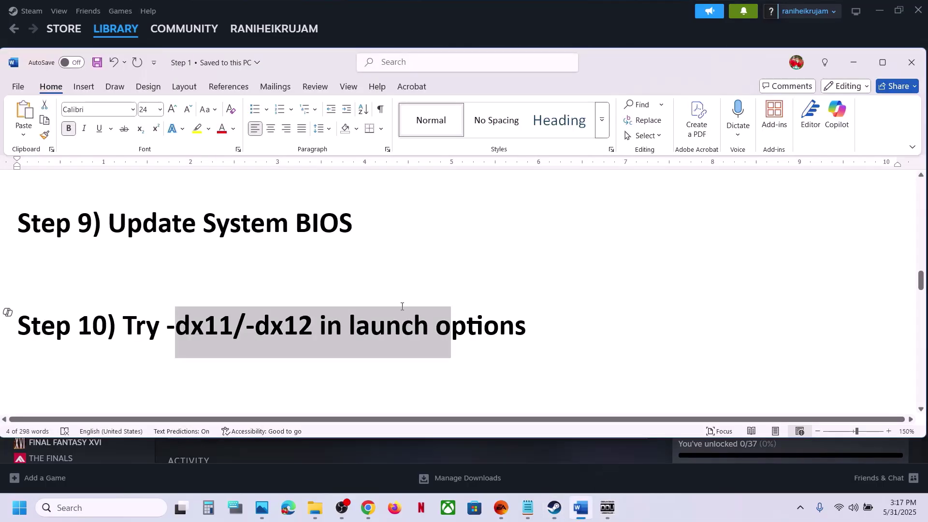
scroll(401, 306, "down", 3)
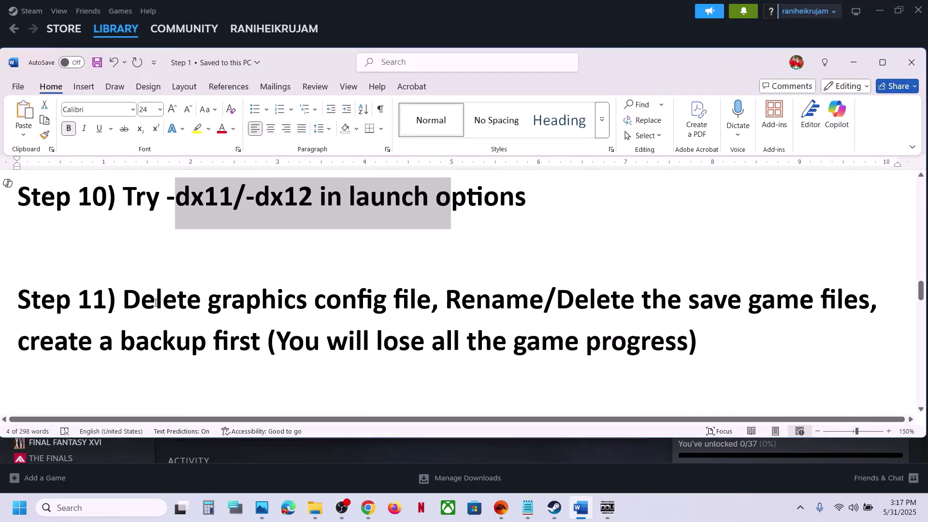
left_click_drag(155, 303, 412, 305)
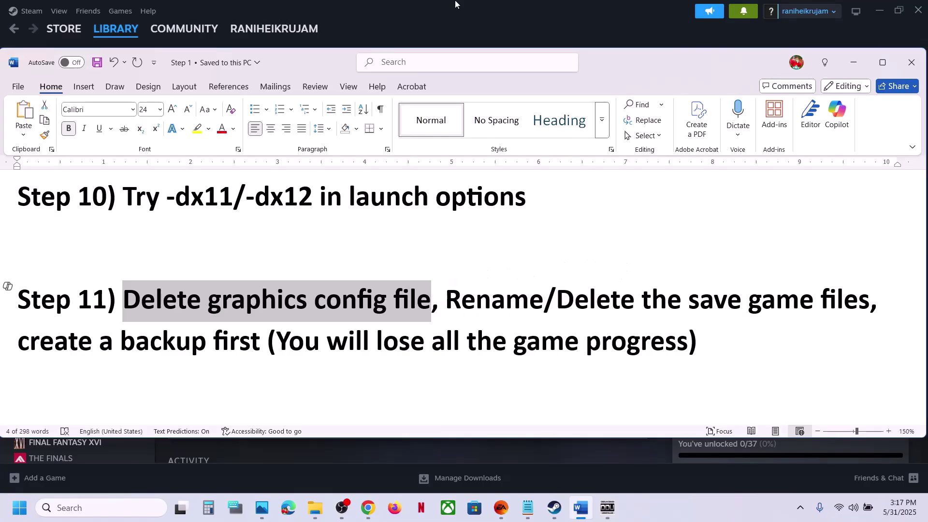
left_click(437, 28)
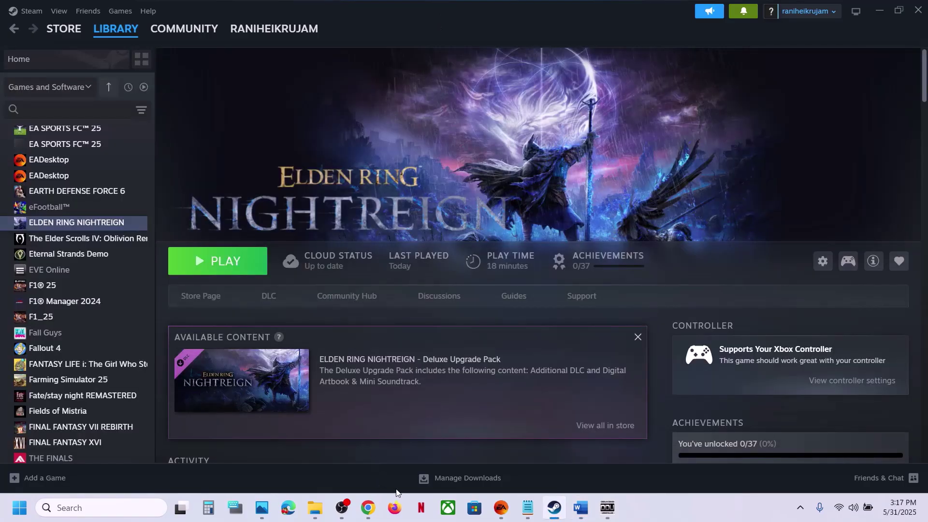
Browse File Explorer from This PC through OS (C:) to the user's profile folder
mouse_move(313, 513)
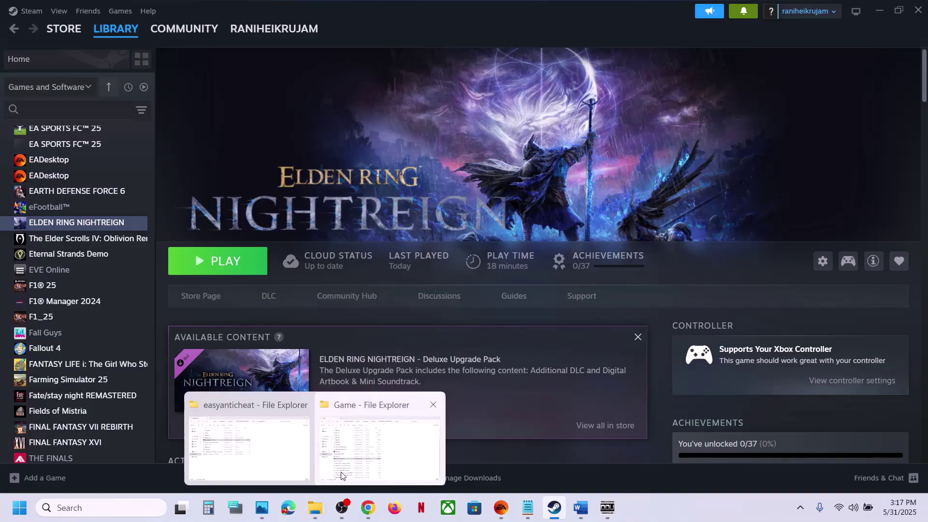
left_click(358, 450)
left_click(41, 269)
left_click(170, 122)
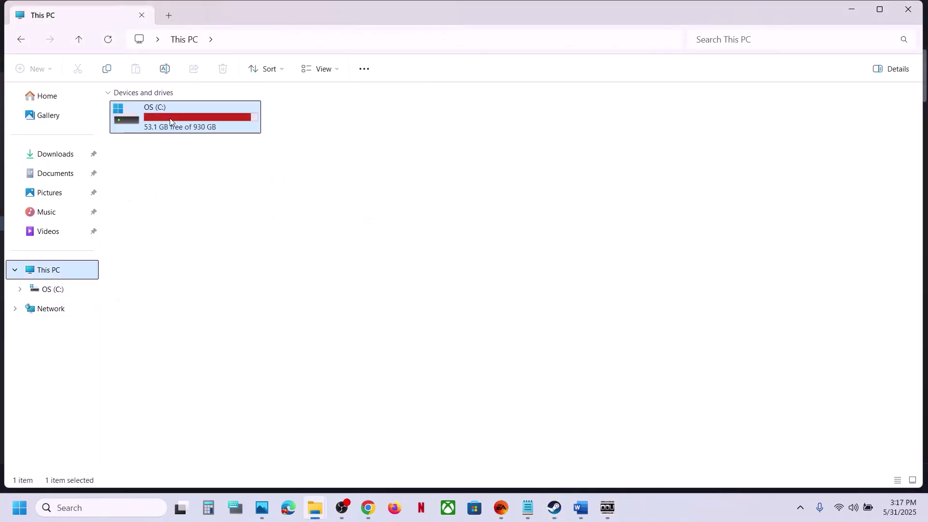
double_click(157, 120)
scroll(193, 296, "down", 4)
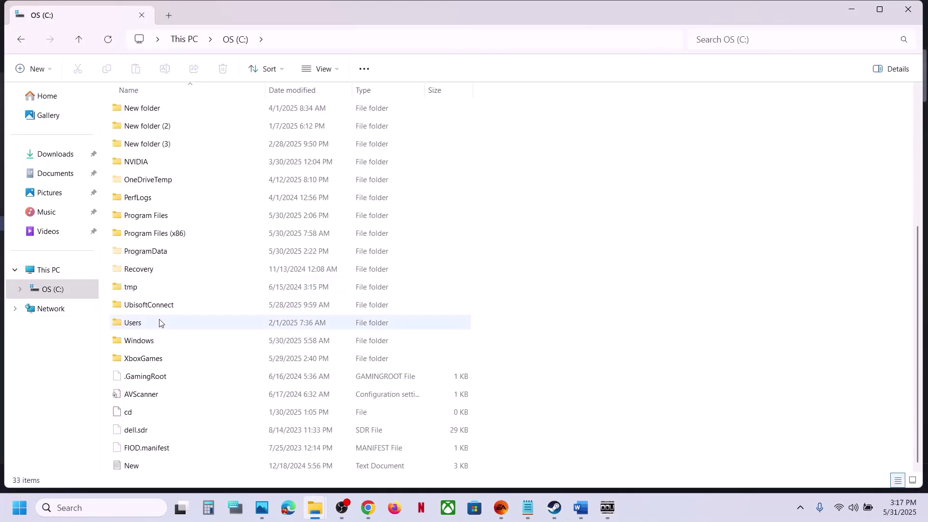
double_click(151, 324)
double_click(145, 109)
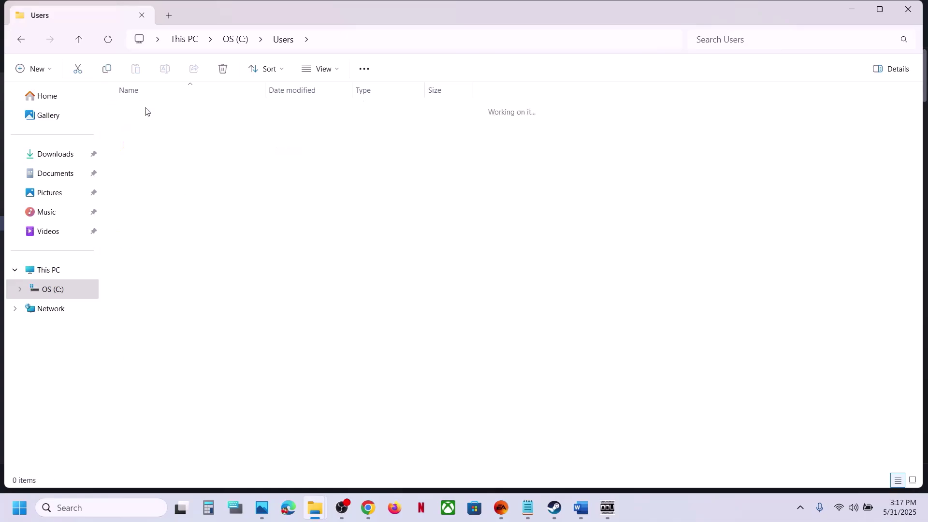
scroll(179, 244, "down", 3)
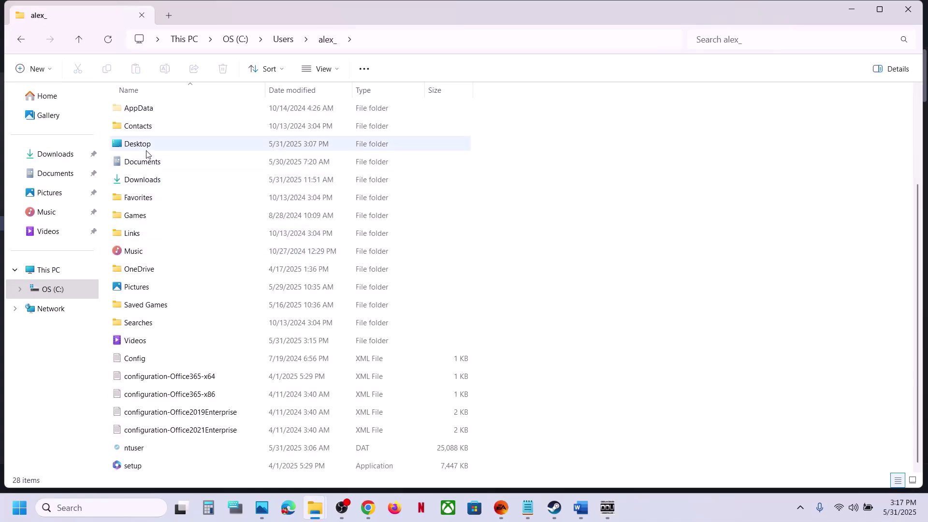
scroll(150, 152, "up", 1)
Show hidden items and open AppData\Roaming\Nightreign
left_click(153, 171)
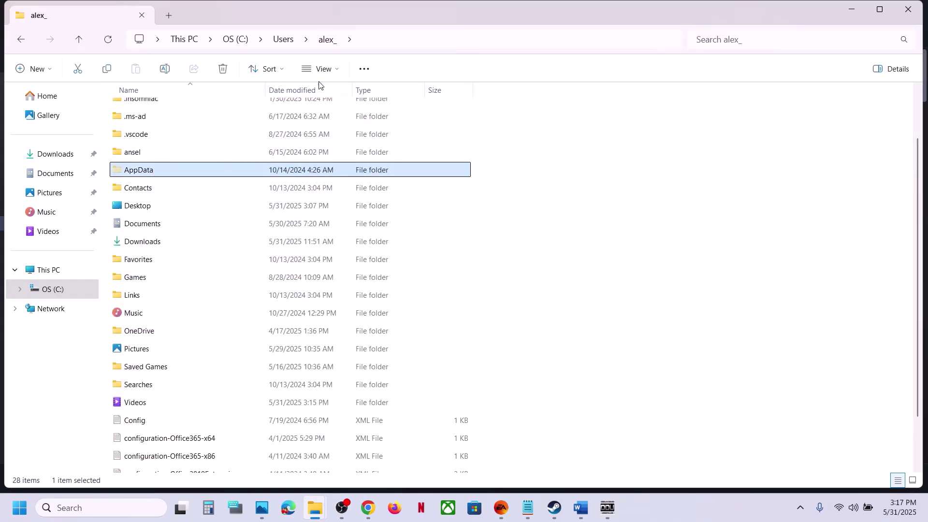
left_click(330, 75)
mouse_move(333, 294)
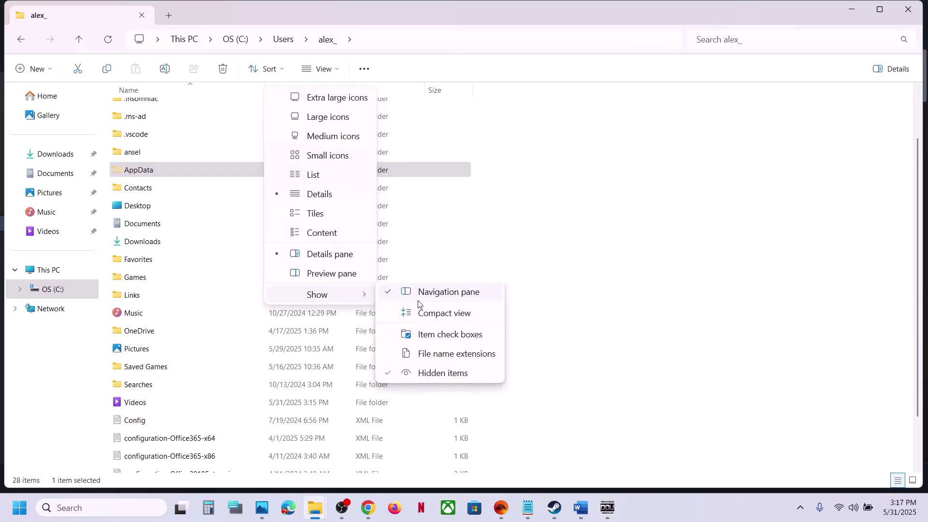
left_click(170, 168)
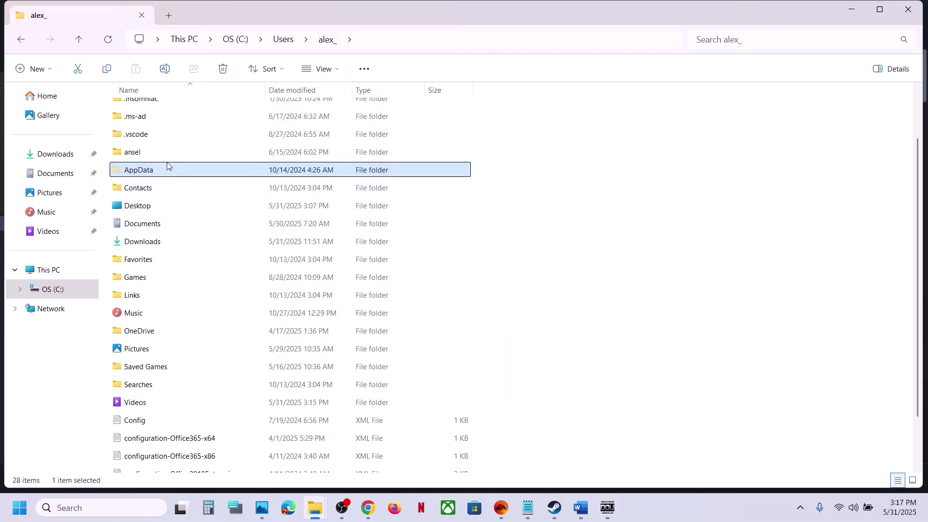
double_click(170, 168)
left_click(150, 146)
double_click(150, 147)
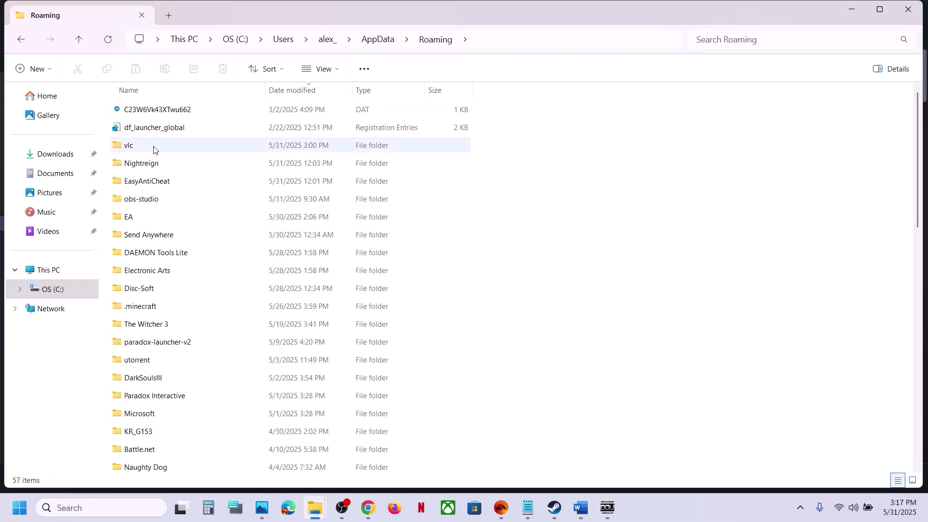
left_click(158, 165)
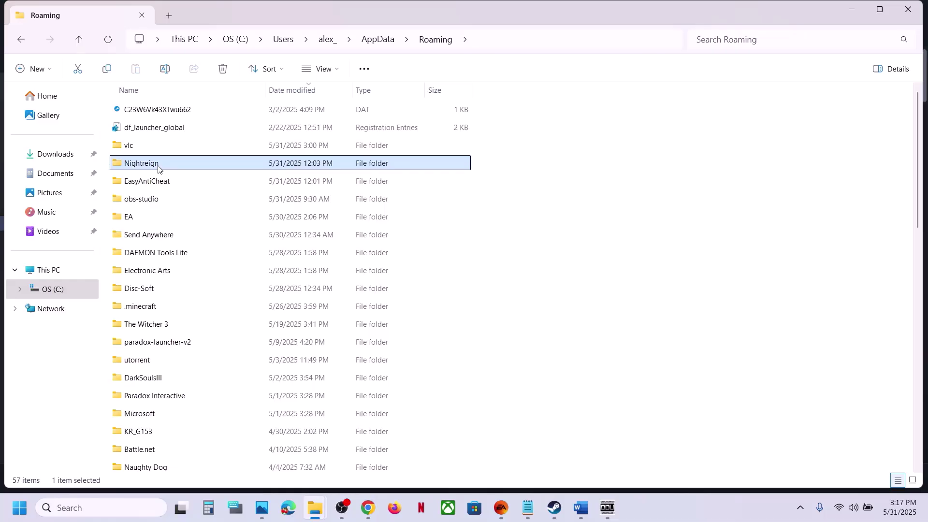
double_click(158, 165)
Copy GraphicsConfig onto the desktop as a backup
left_click(162, 130)
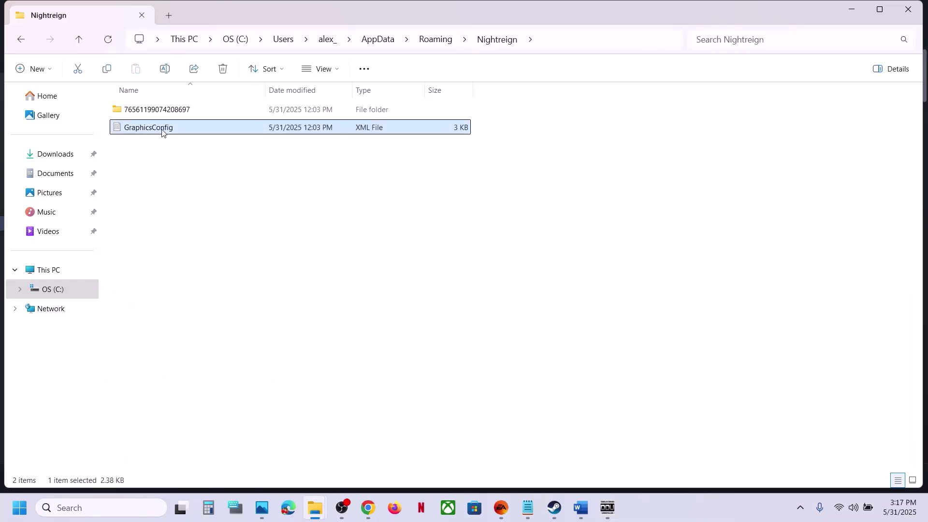
right_click(162, 131)
left_click(213, 147)
key("super+d")
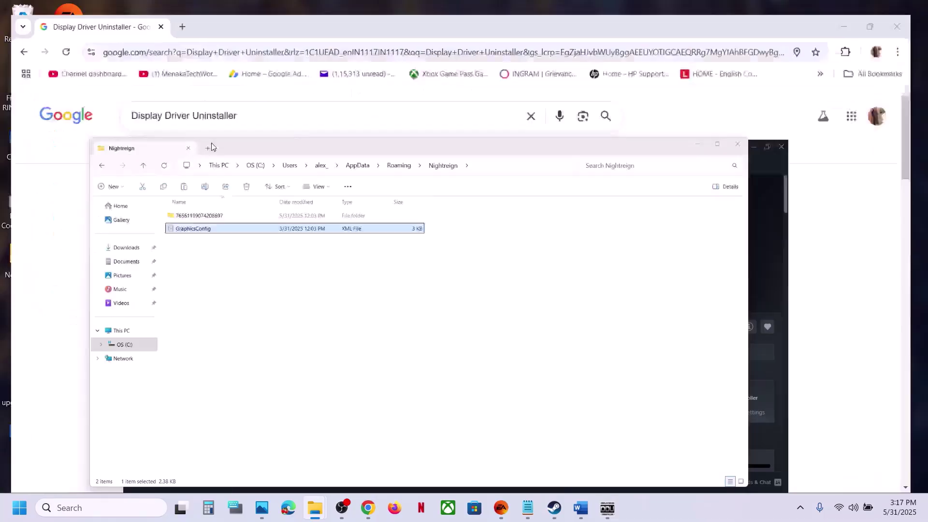
key("ctrl+v")
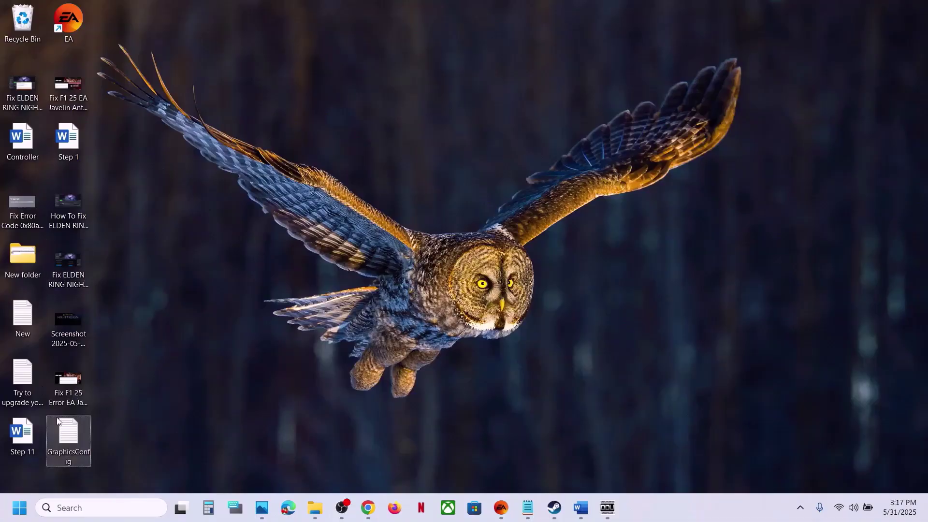
left_click_drag(416, 251, 399, 195)
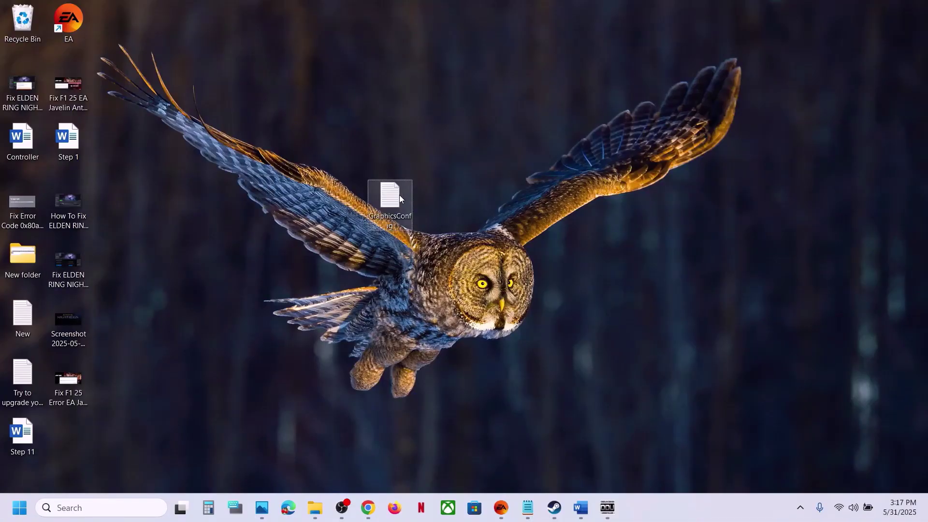
Delete the original GraphicsConfig from the Nightreign folder
mouse_move(320, 504)
left_click(393, 449)
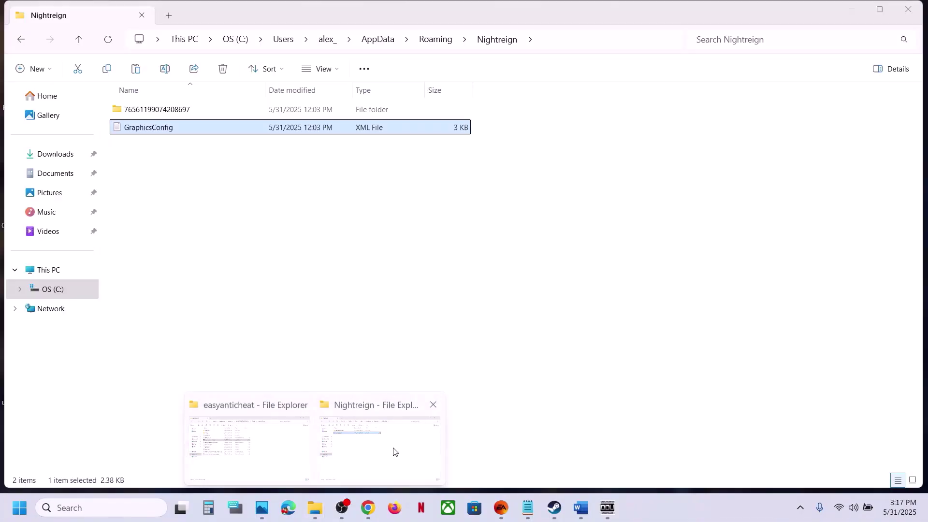
right_click(190, 126)
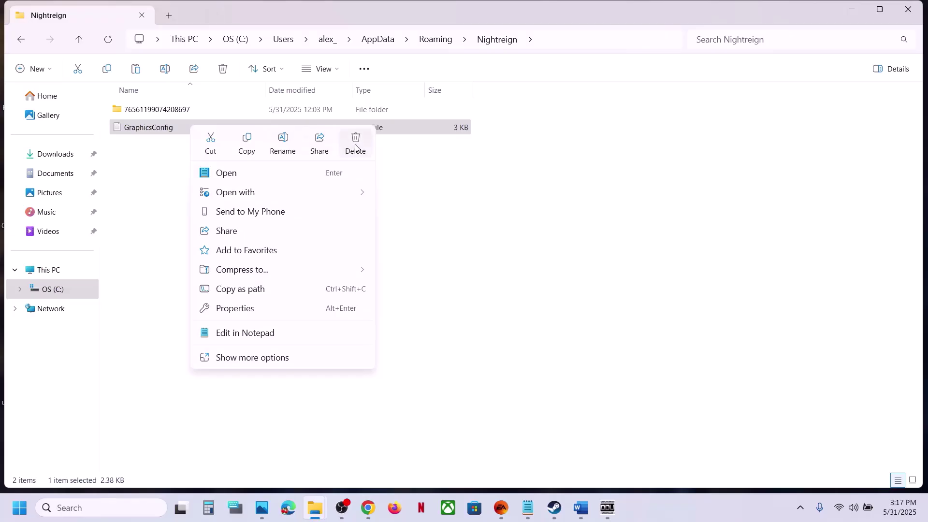
left_click(355, 141)
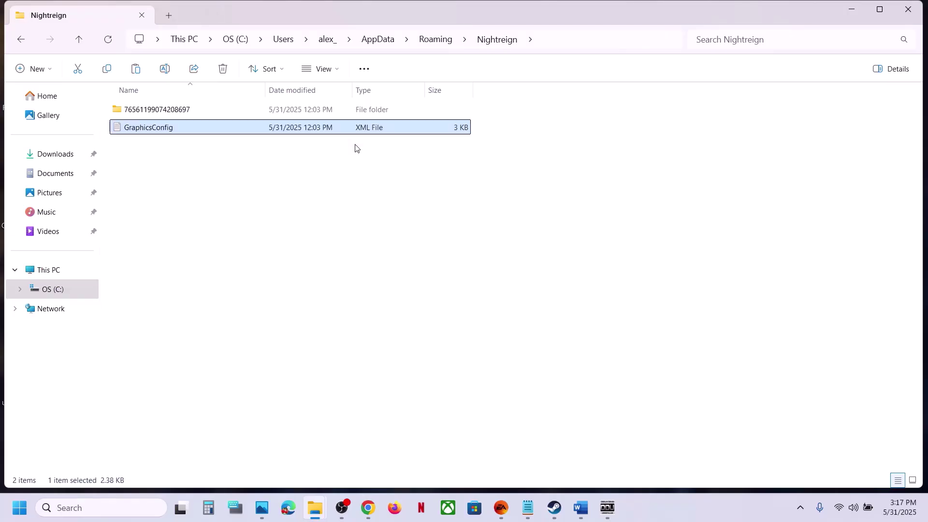
left_click(551, 503)
Highlight Step 11's rename/delete save files instruction and the lost-progress warning in Word
left_click(586, 506)
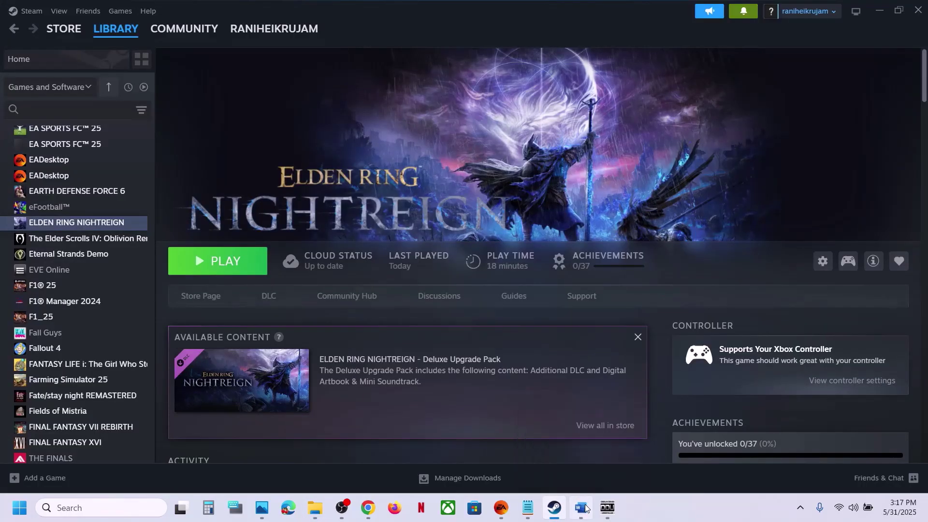
left_click_drag(460, 298, 818, 314)
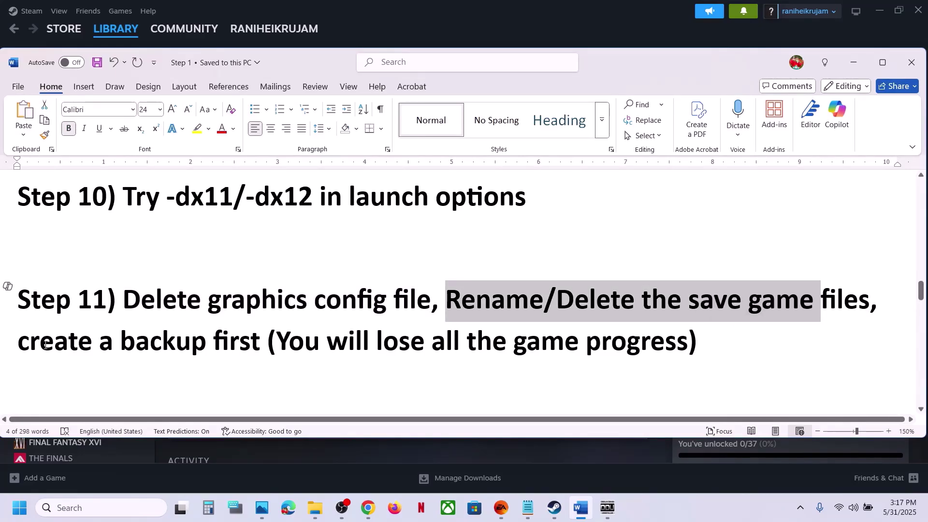
left_click_drag(45, 344, 710, 352)
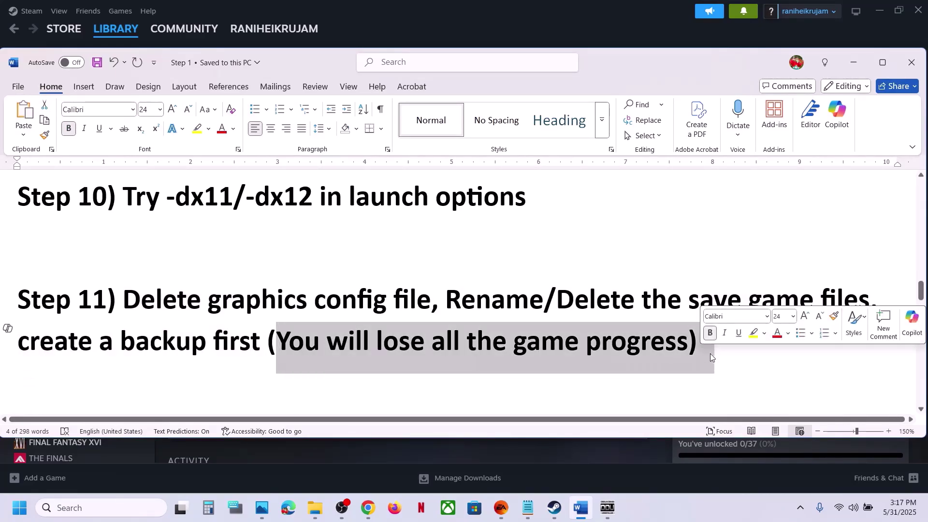
left_click(499, 303)
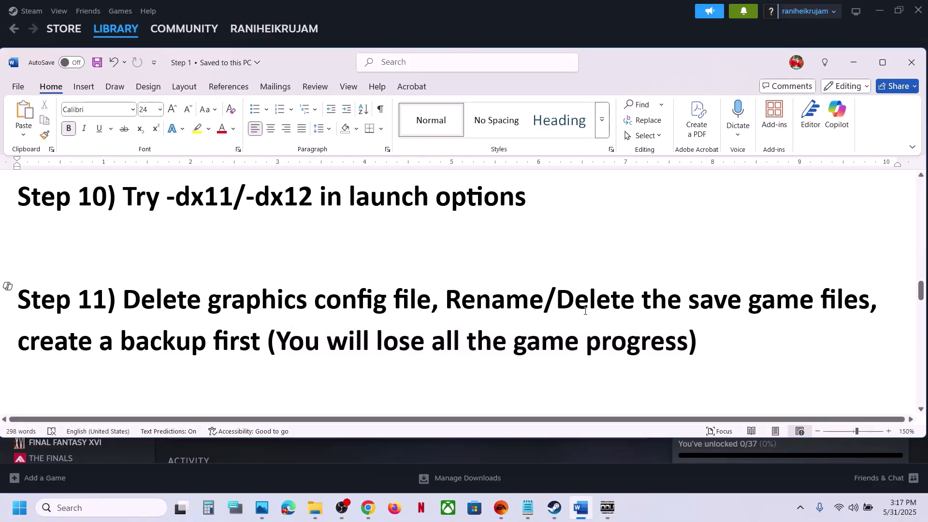
Copy the Nightreign folder from Roaming onto the desktop as a backup
mouse_move(314, 507)
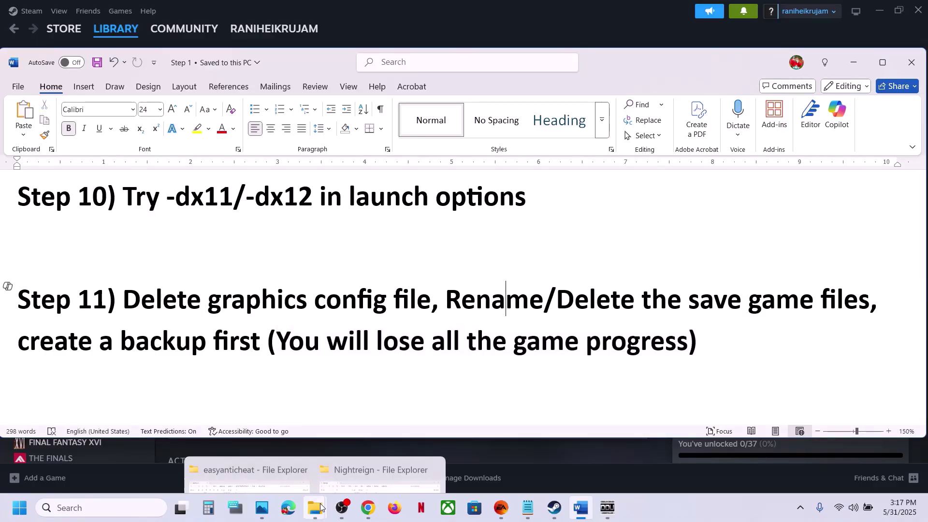
left_click(398, 450)
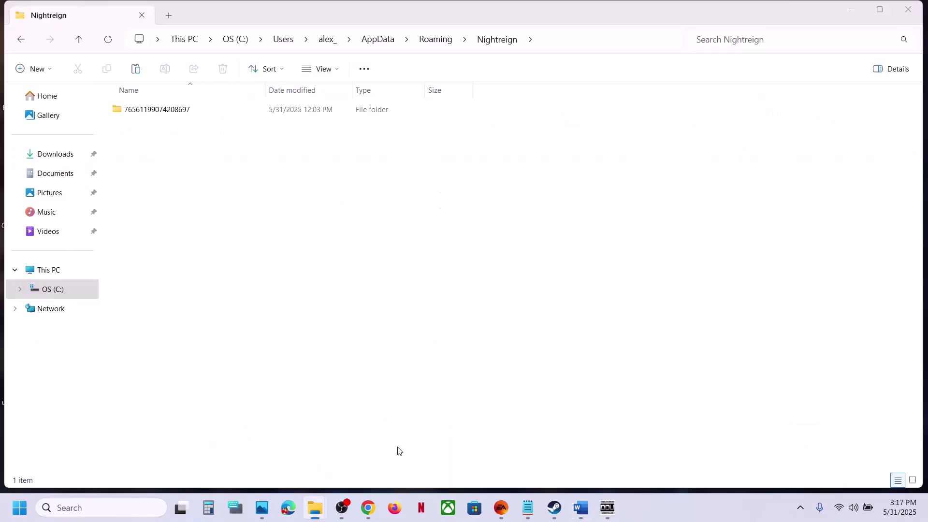
left_click(79, 41)
right_click(141, 145)
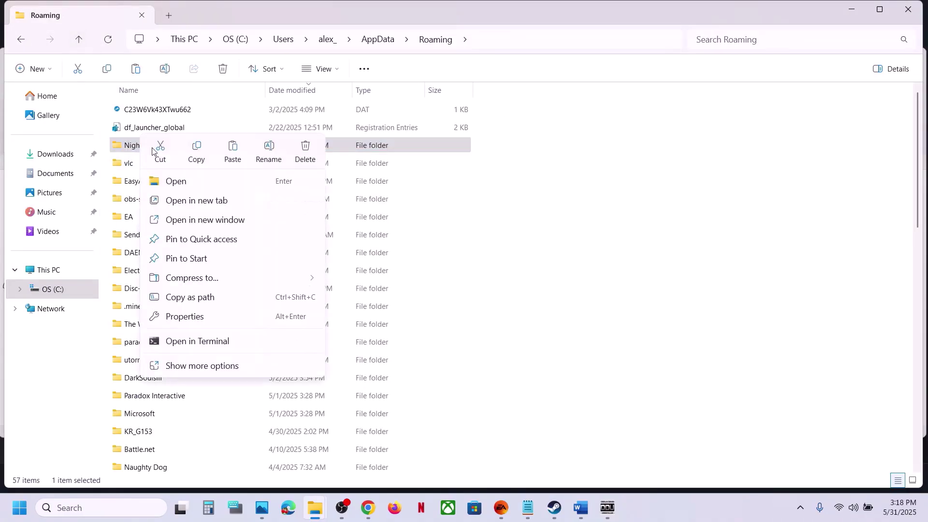
left_click(204, 155)
key("super+d")
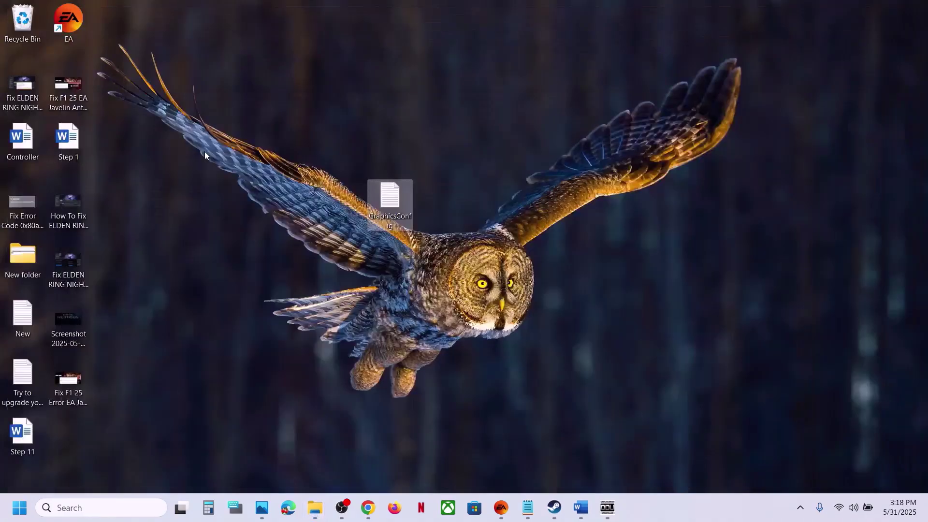
key("ctrl+v")
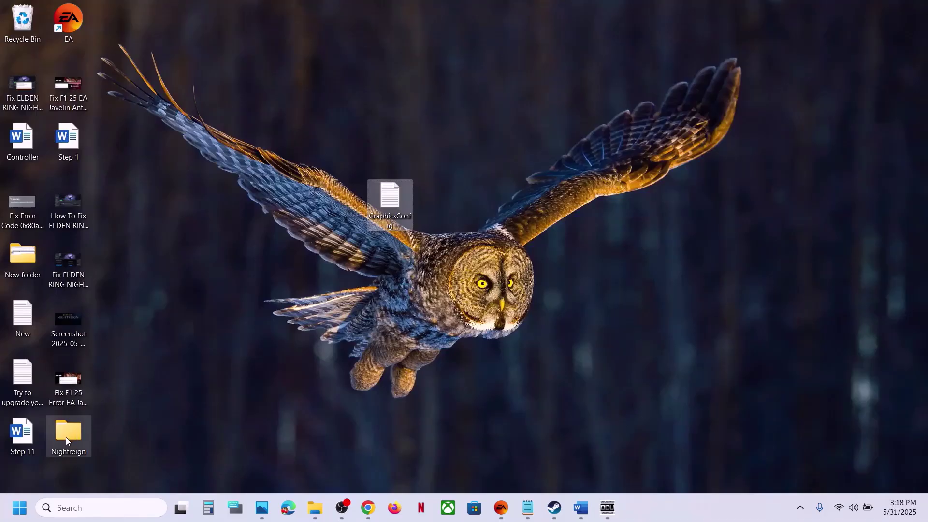
left_click_drag(65, 437, 384, 265)
Rename the Roaming Nightreign folder to Nightreign.old
mouse_move(318, 506)
left_click(377, 455)
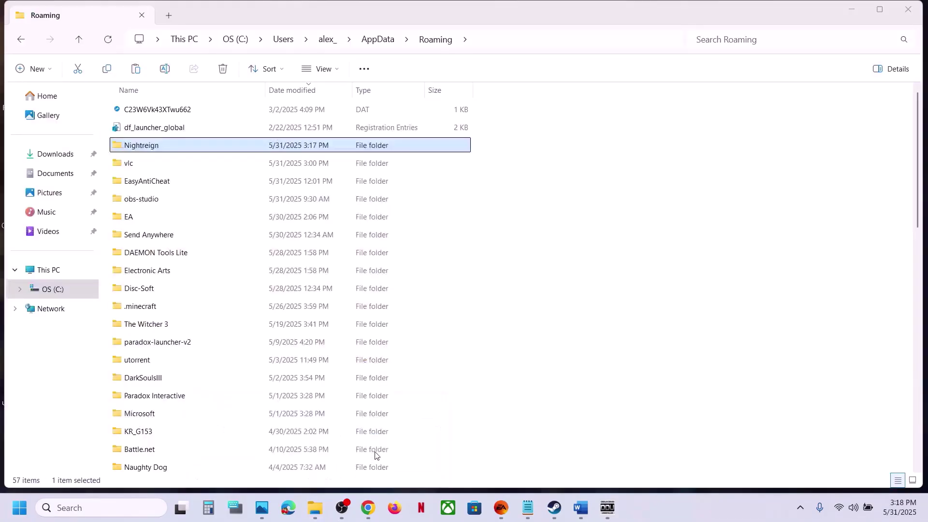
right_click(170, 153)
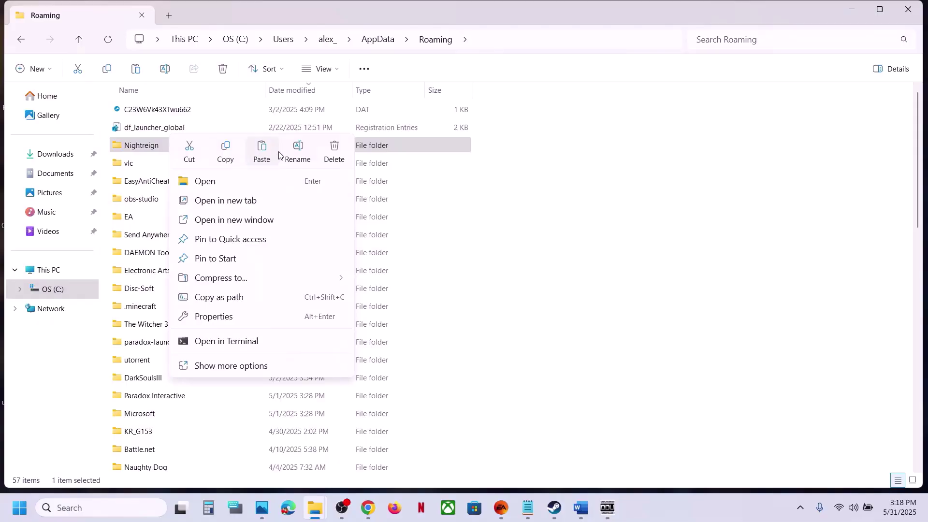
left_click(297, 151)
left_click(172, 147)
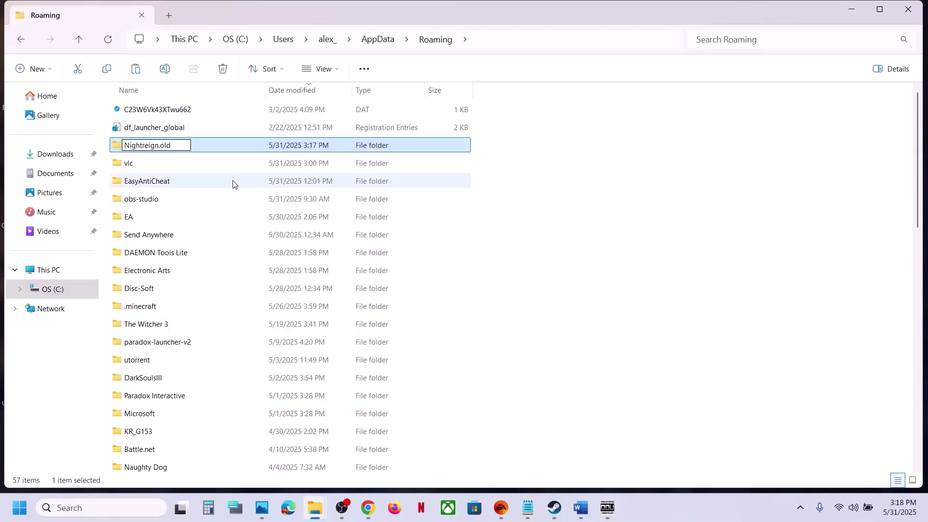
left_click(639, 333)
left_click(554, 509)
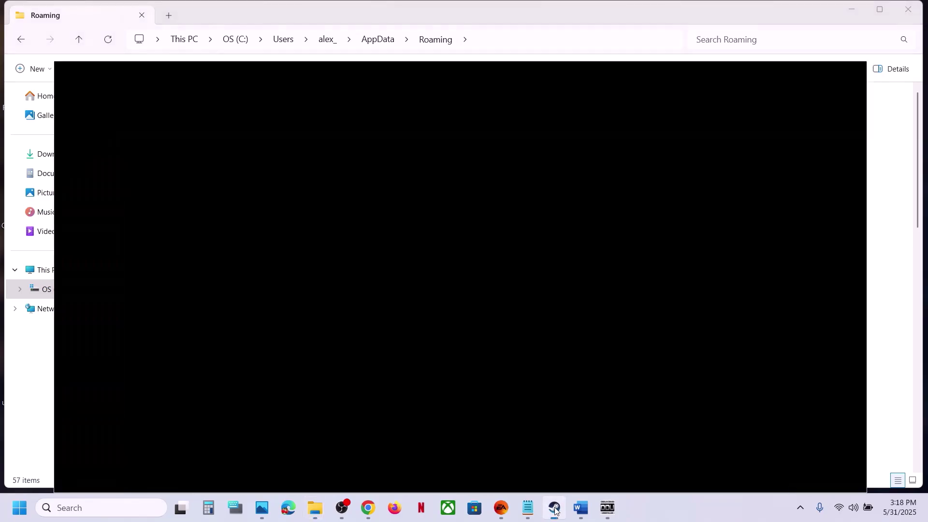
Scroll Word to Step 12 and highlight the verify game files instruction
left_click(581, 510)
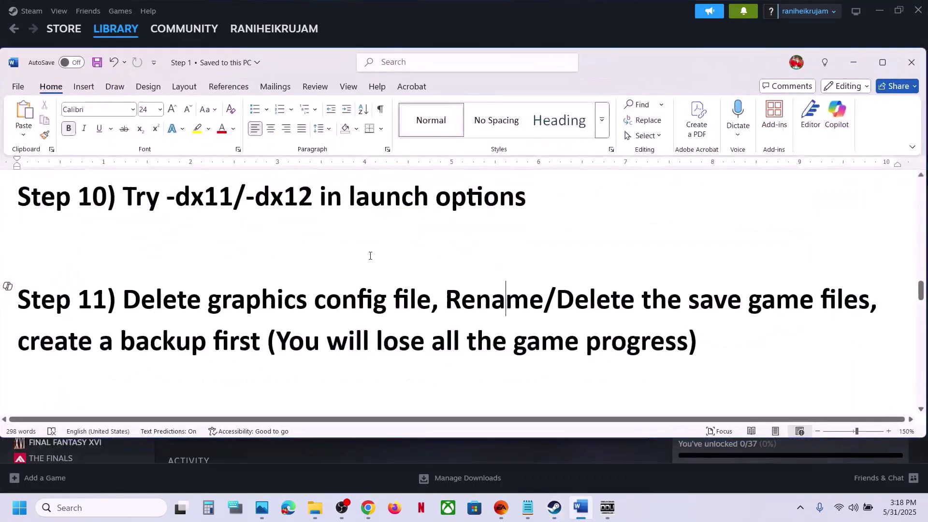
scroll(370, 256, "down", 3)
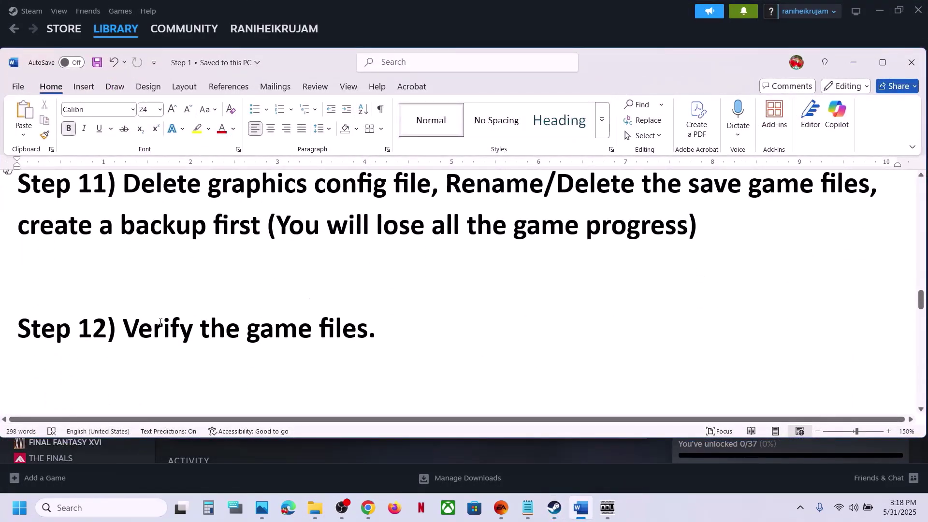
left_click_drag(160, 322, 381, 331)
Open ELDEN RING NIGHTREIGN's Steam properties at the Installed Files page
left_click(504, 16)
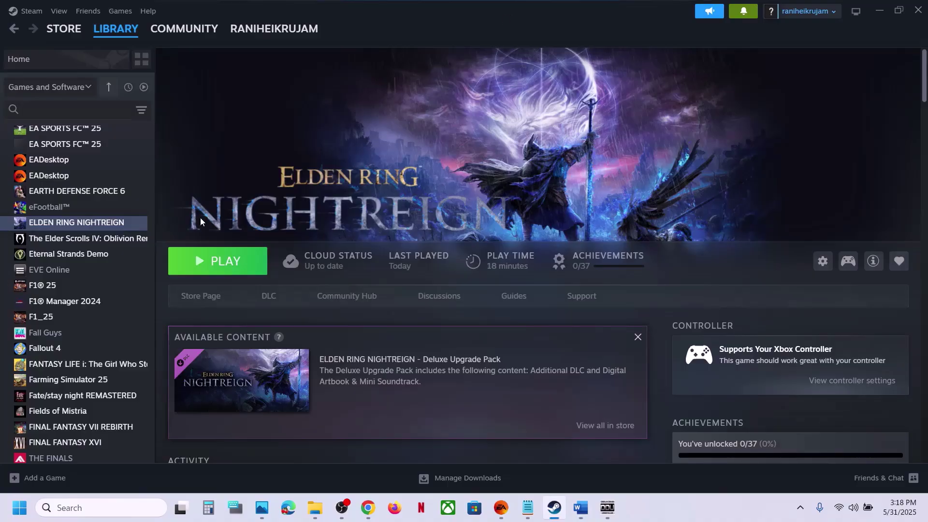
right_click(130, 224)
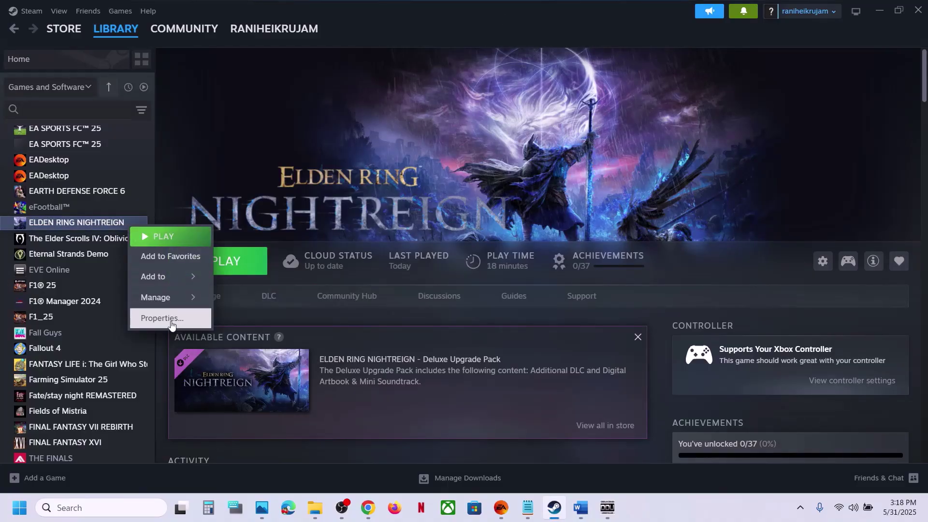
left_click(171, 319)
left_click(240, 189)
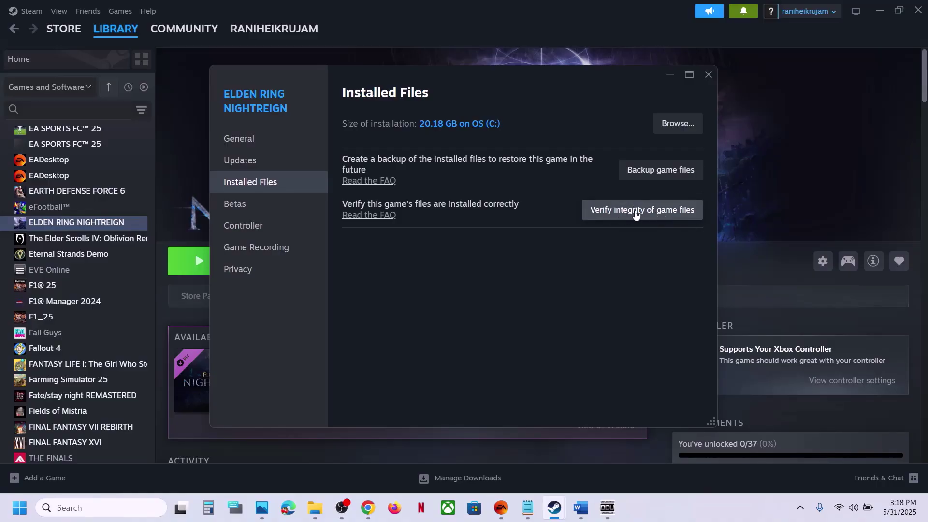
Close ELDEN RING NIGHTREIGN's Properties window and bring the guide document forward at Step 13
left_click(709, 76)
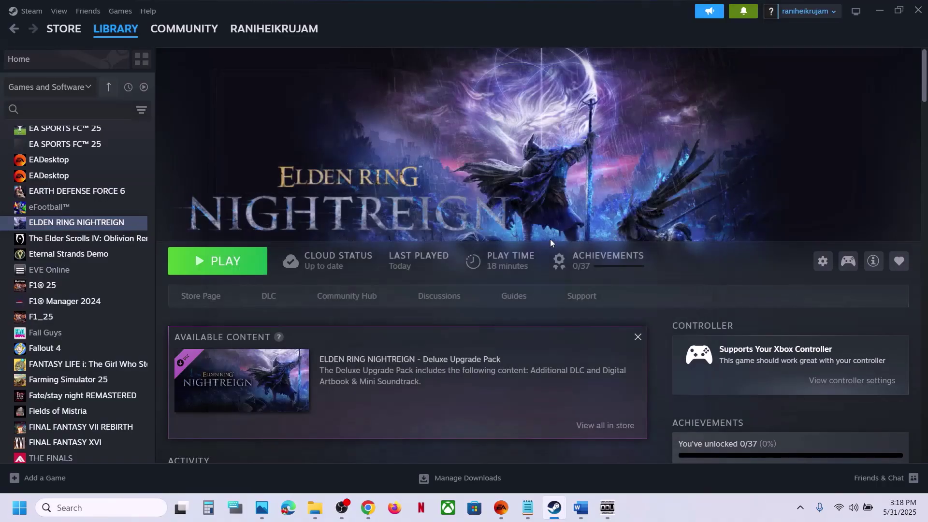
left_click(584, 506)
Edit the Step 13 heading to read 'Update Windows to the latest version 24h2'
scroll(413, 331, "down", 3)
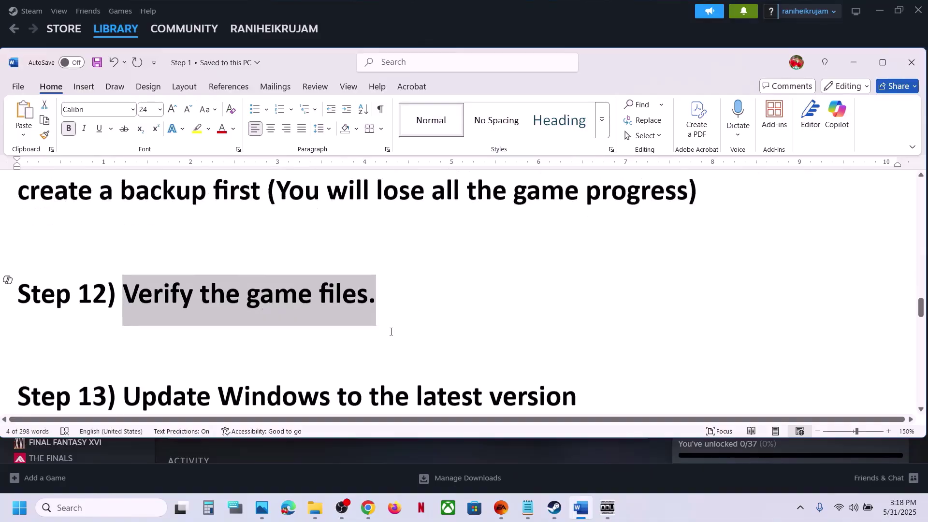
scroll(391, 332, "up", 1)
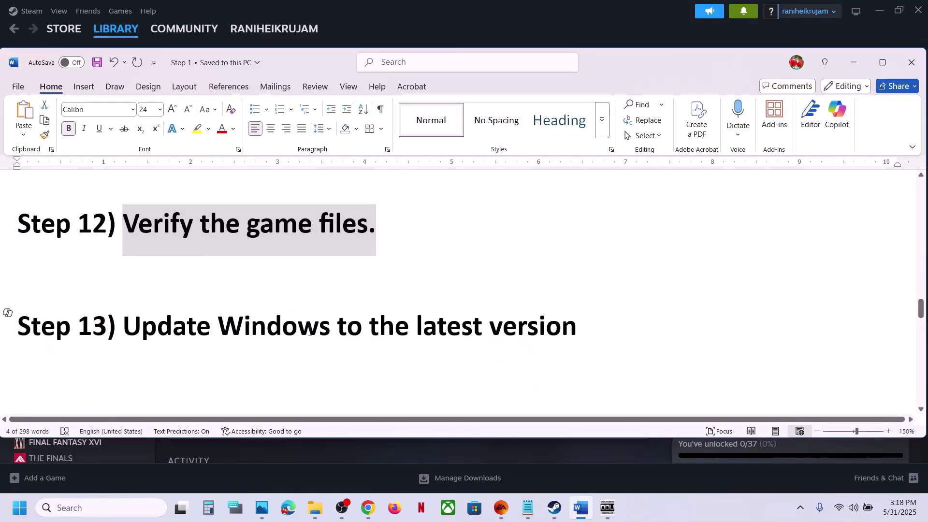
left_click_drag(124, 327, 553, 340)
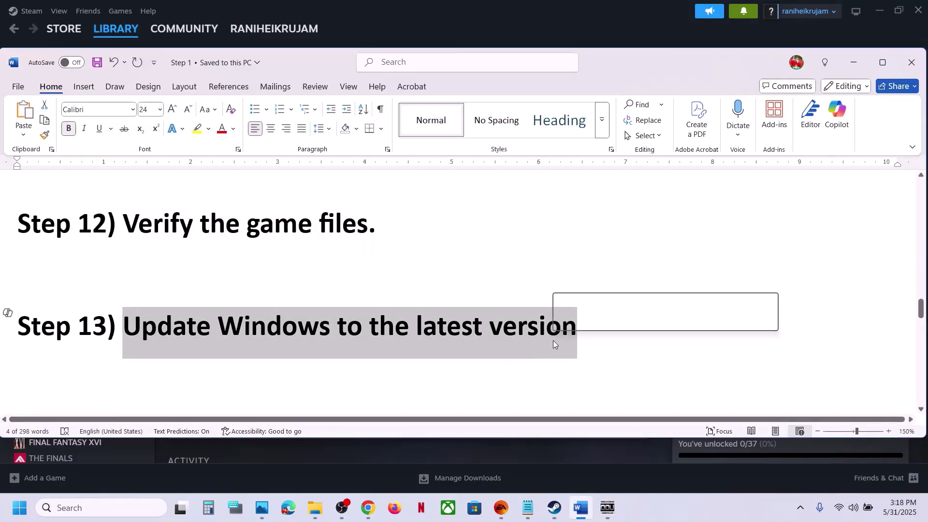
left_click(588, 332)
type("1909")
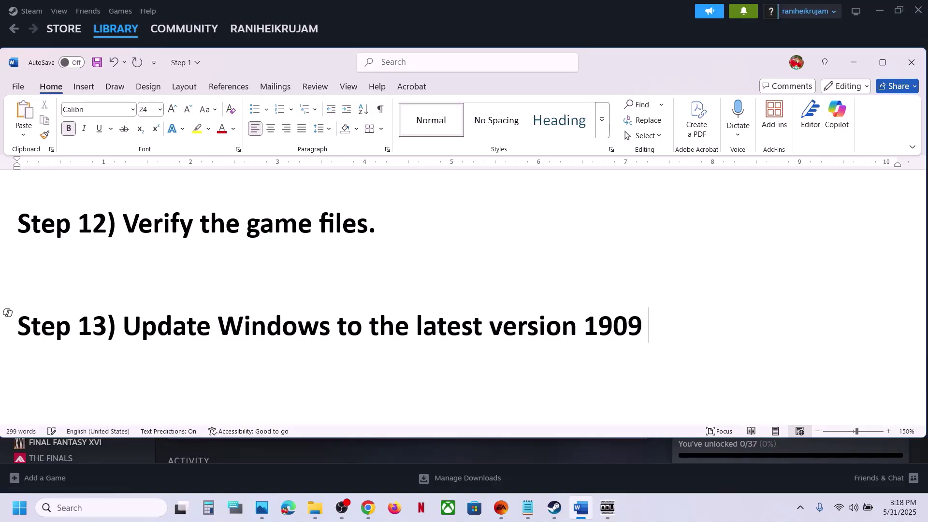
type(" 24h2")
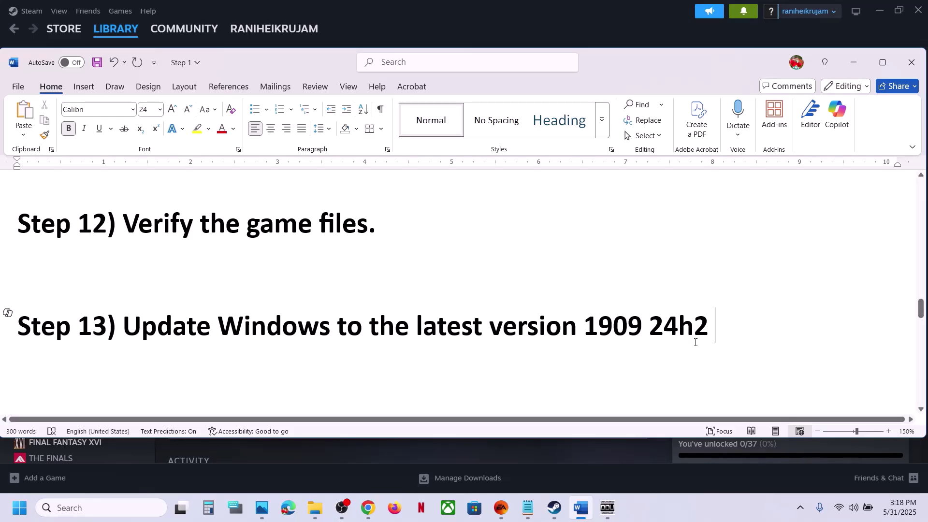
key("BackSpace")
key("BackSpace")
key("BackSpace")
key("BackSpace")
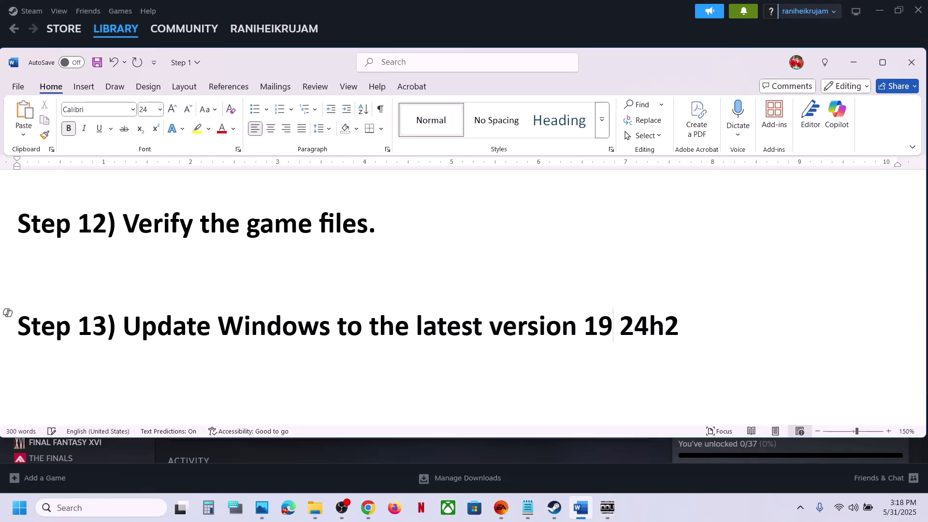
double_click(669, 318)
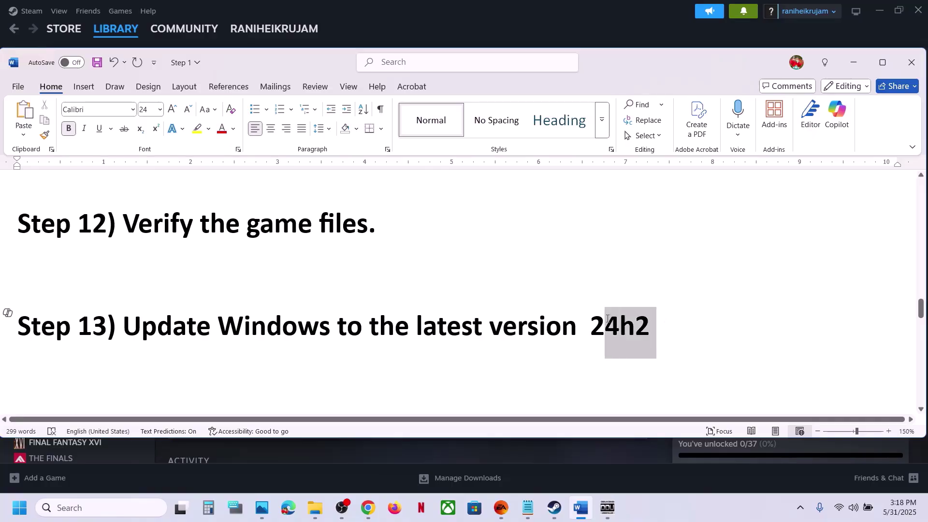
left_click(125, 510)
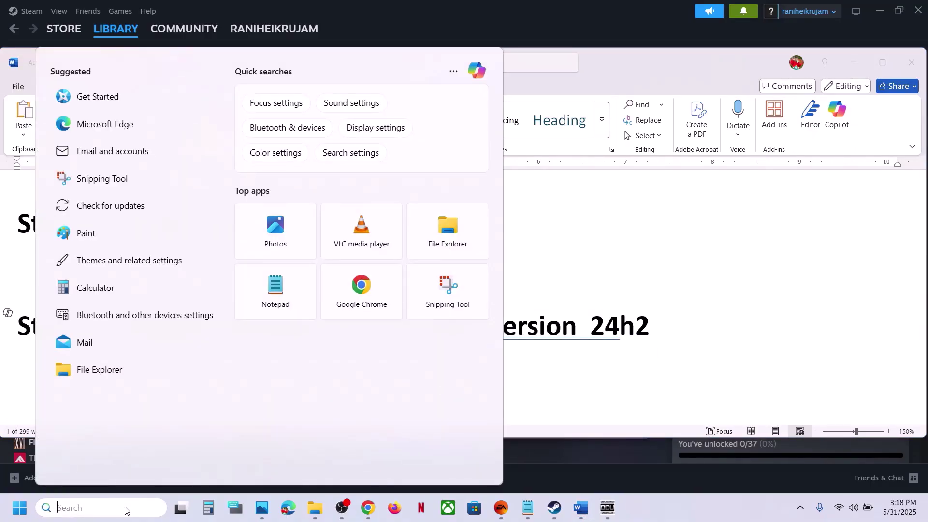
Run winver to confirm the PC is on Windows version 24H2
type("winver")
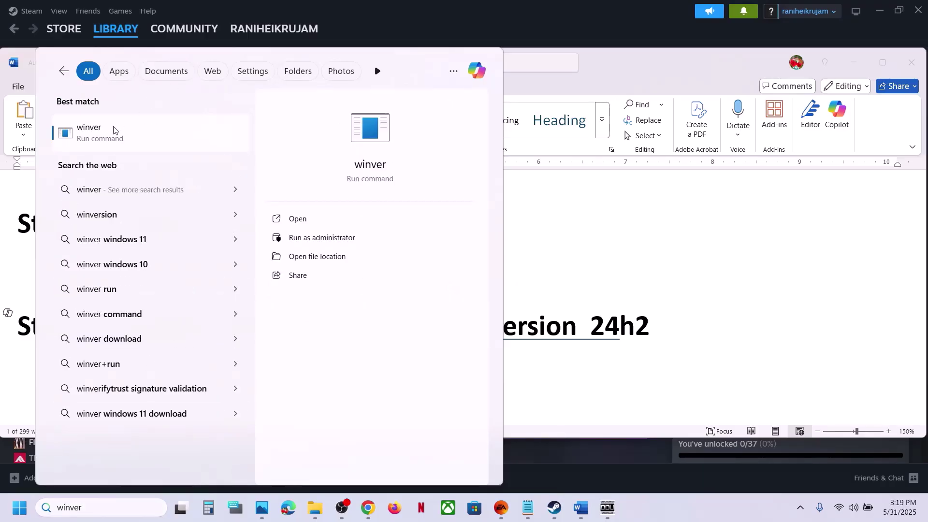
left_click(114, 131)
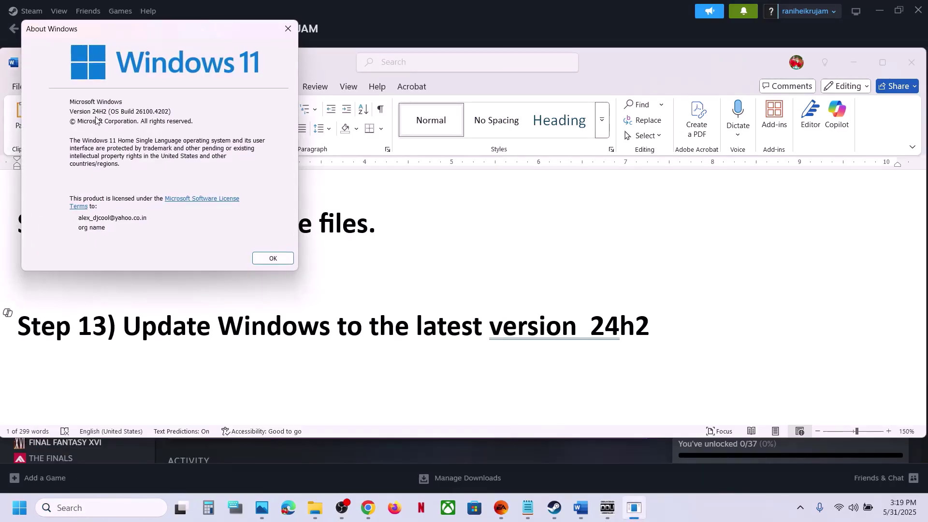
left_click(289, 26)
left_click_drag(213, 317, 512, 319)
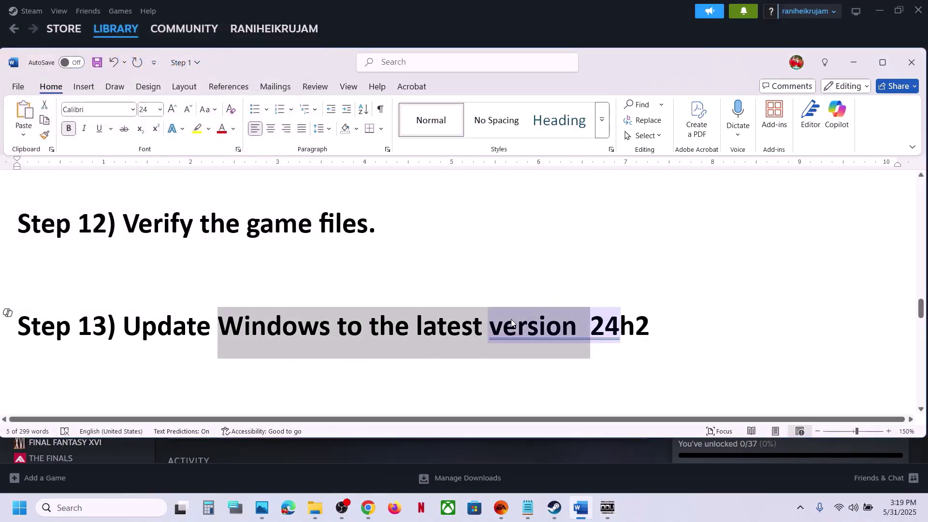
Start a Check for updates in Windows Update settings, then return to Steam
key("super+i")
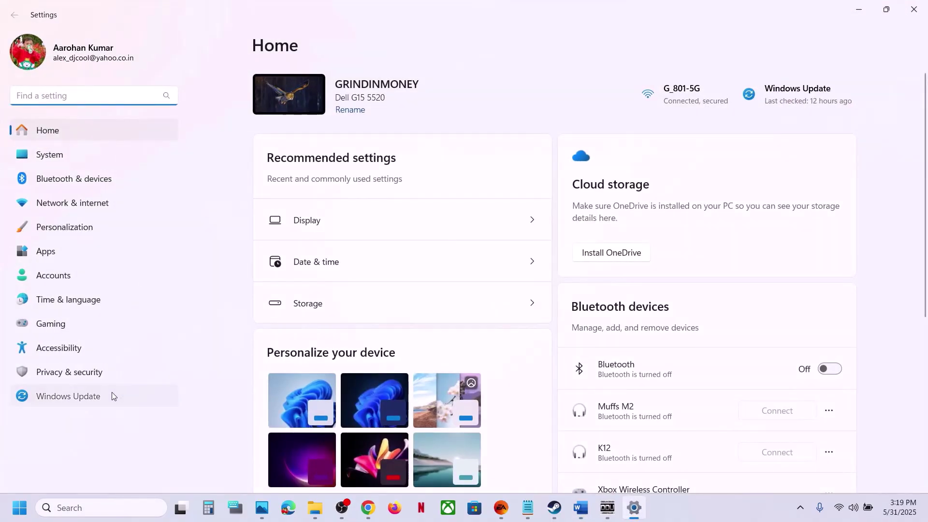
left_click(112, 395)
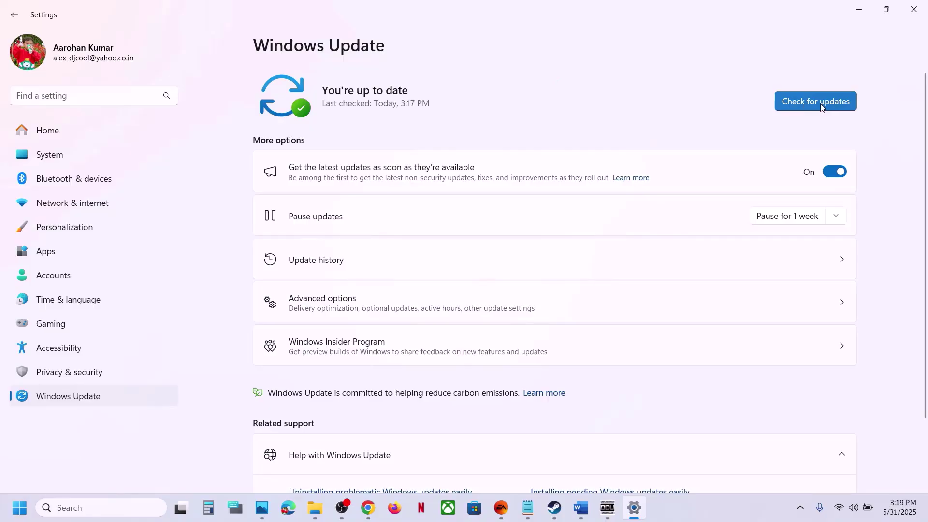
left_click(820, 102)
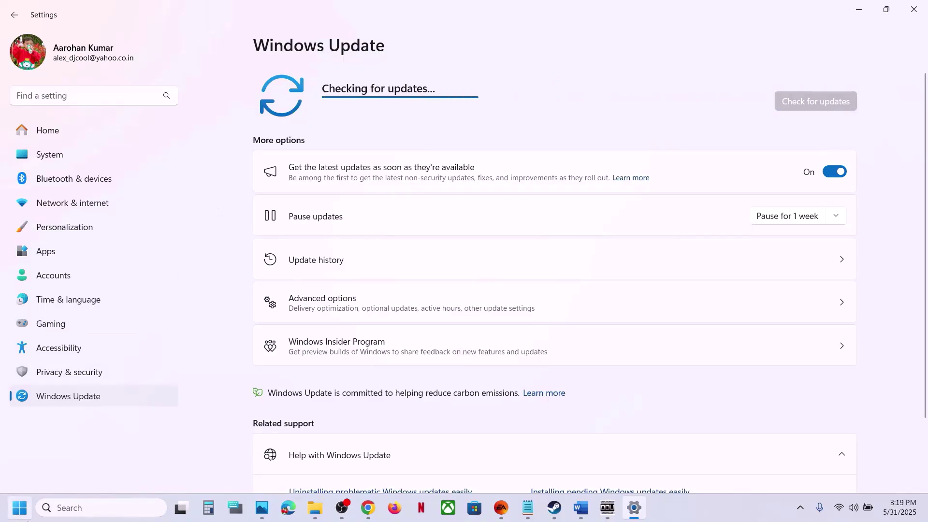
left_click(20, 507)
left_click(351, 465)
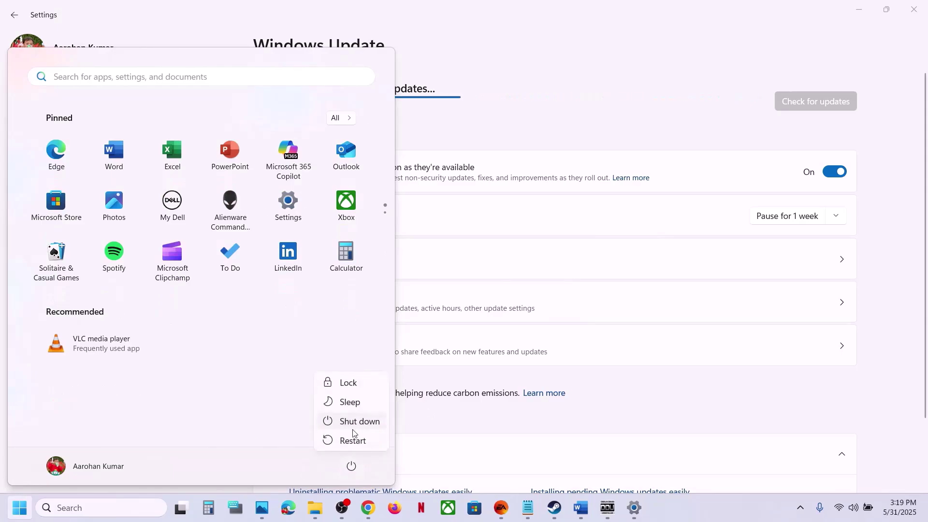
left_click(557, 514)
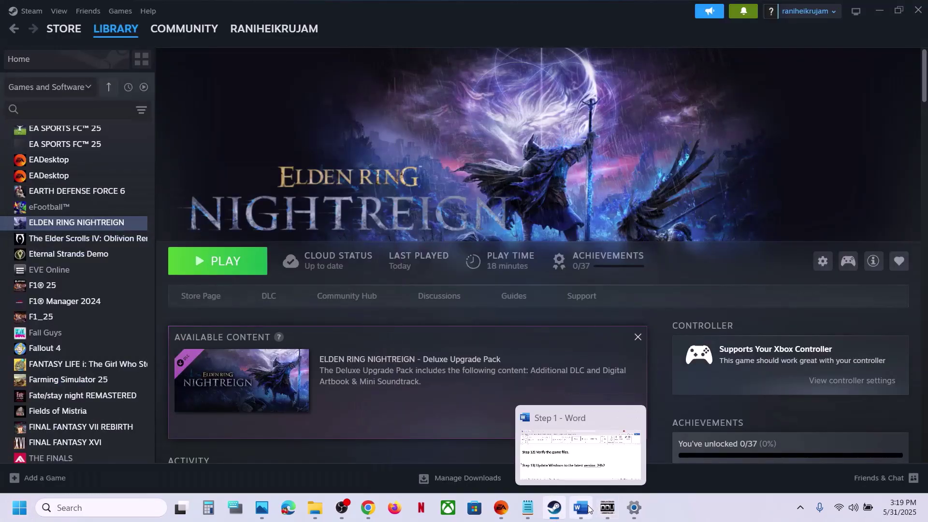
Copy the Step 14 Visual C++ download link from the Word guide
left_click(589, 508)
scroll(334, 292, "down", 2)
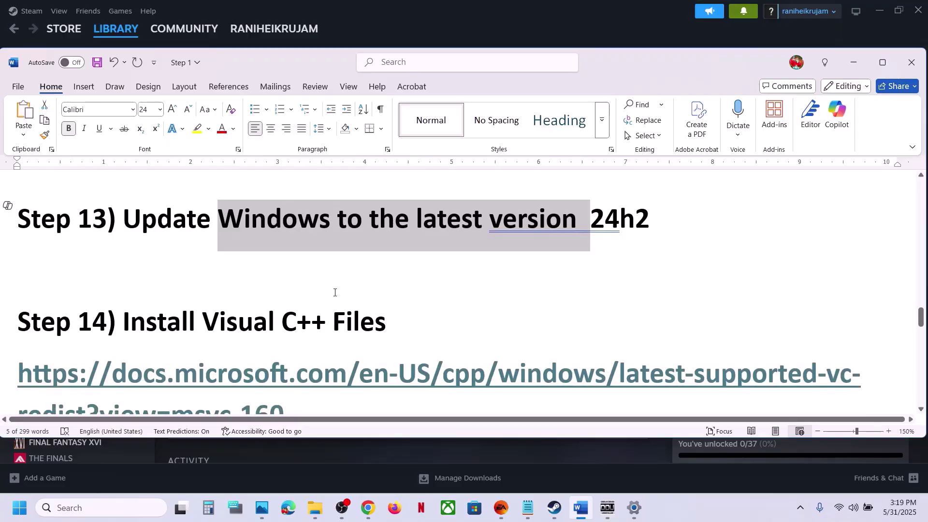
scroll(334, 292, "down", 1)
scroll(290, 290, "down", 2)
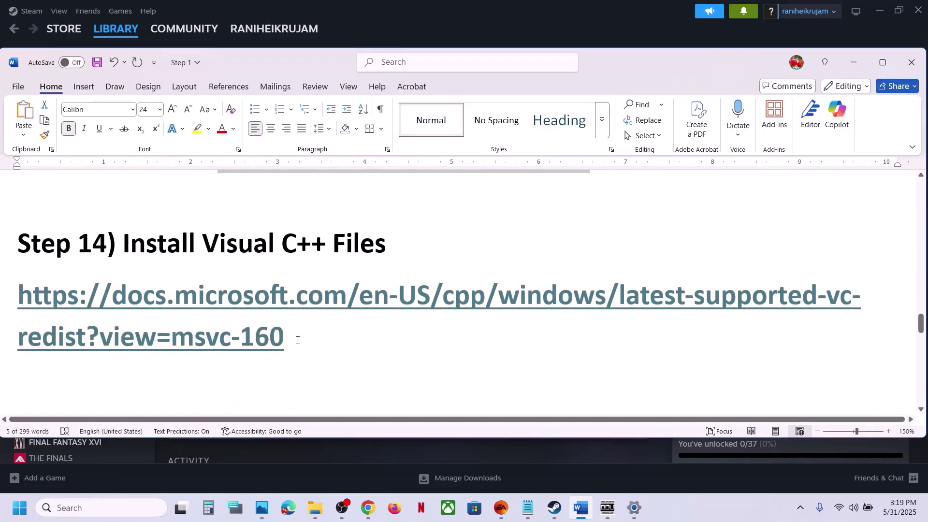
left_click_drag(297, 340, 9, 314)
key("ctrl+c")
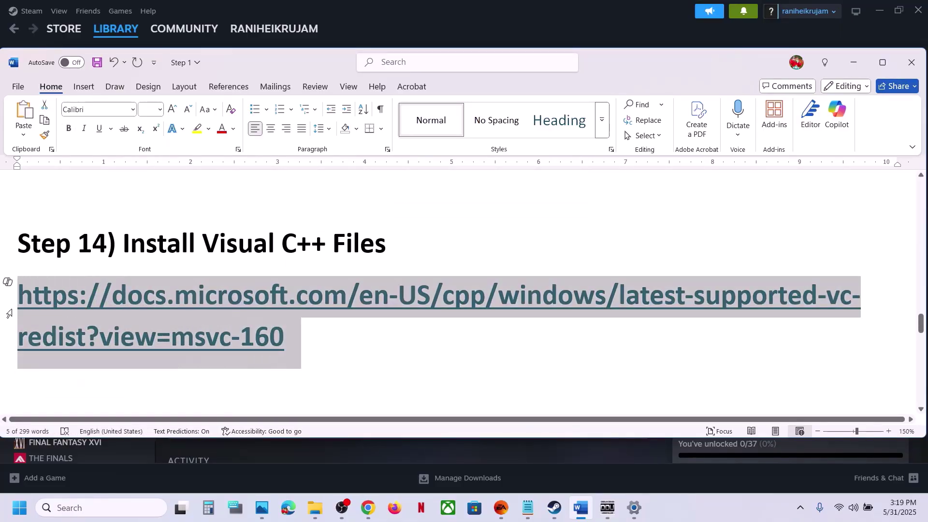
left_click(368, 507)
Load Microsoft's Visual C++ downloads page, then download and run vc_redist.x86.exe
left_click(179, 9)
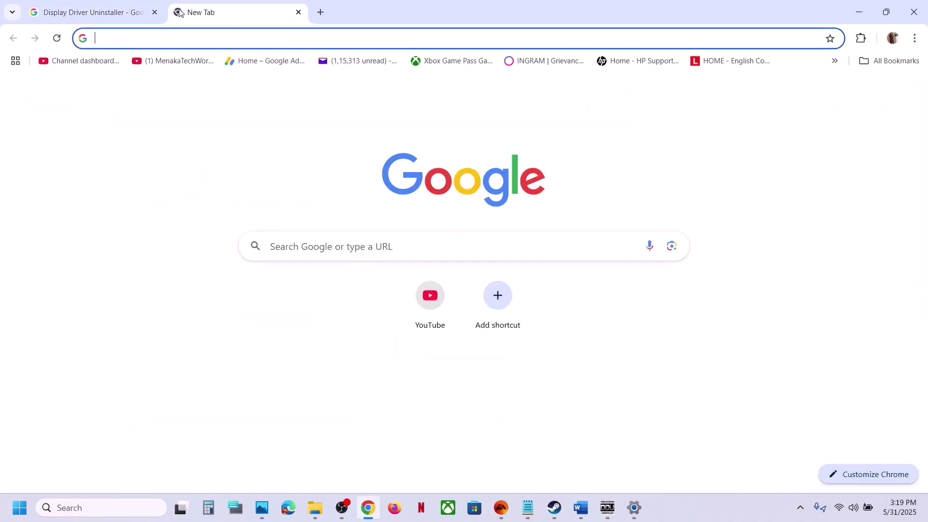
key("ctrl+v")
key("Return")
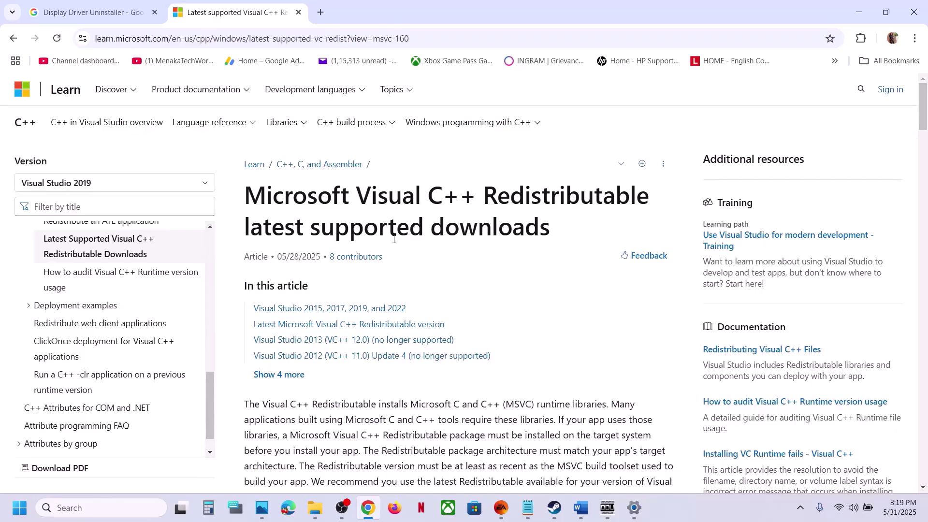
scroll(394, 239, "down", 8)
left_click_drag(318, 246, 424, 242)
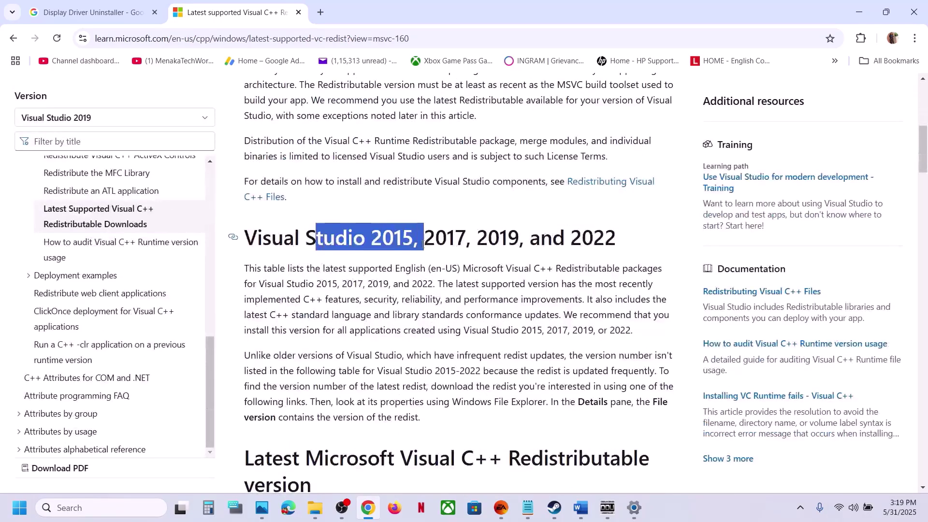
scroll(425, 244, "down", 9)
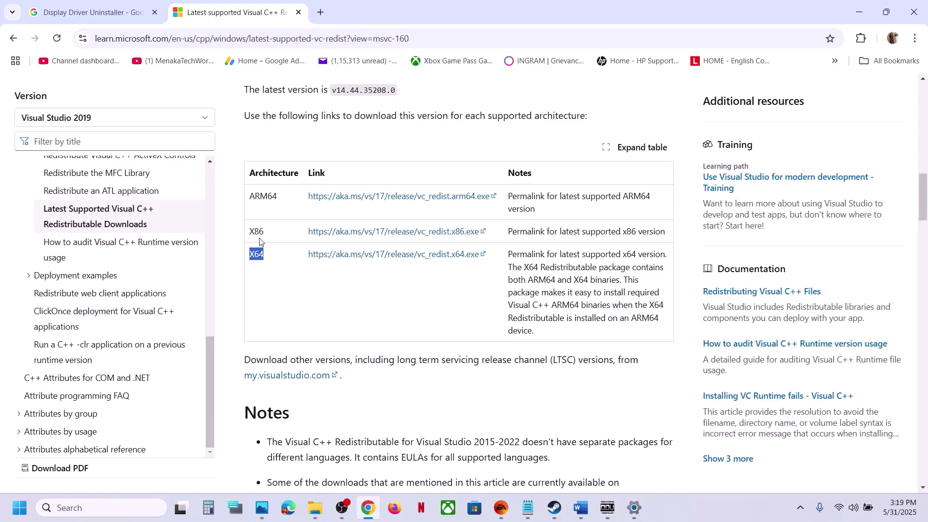
left_click(382, 232)
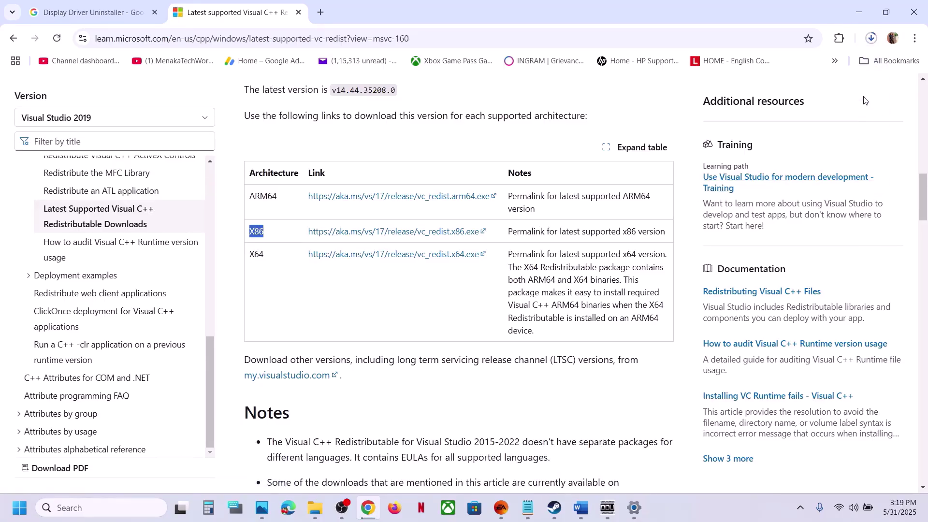
left_click(790, 71)
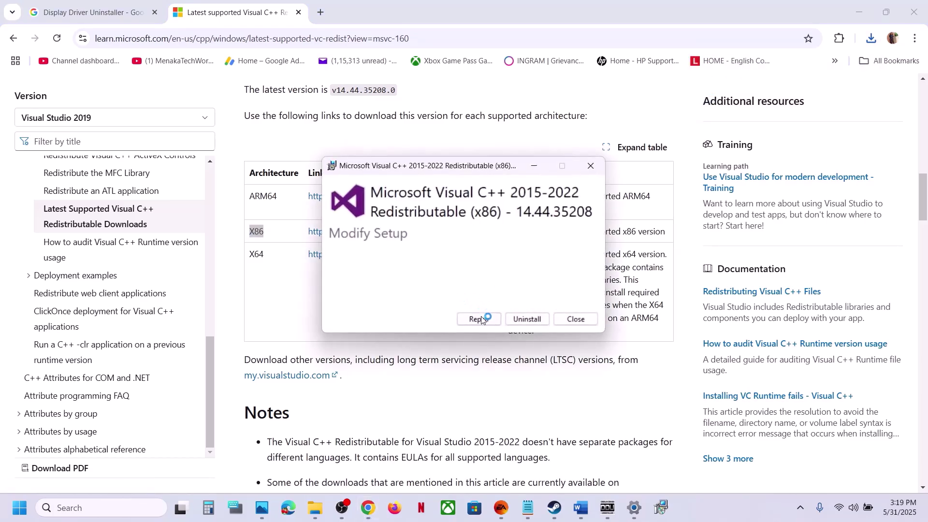
Repair the x86 Visual C++ 2015-2022 redistributable, approving the UAC prompt
left_click(479, 315)
left_click(449, 343)
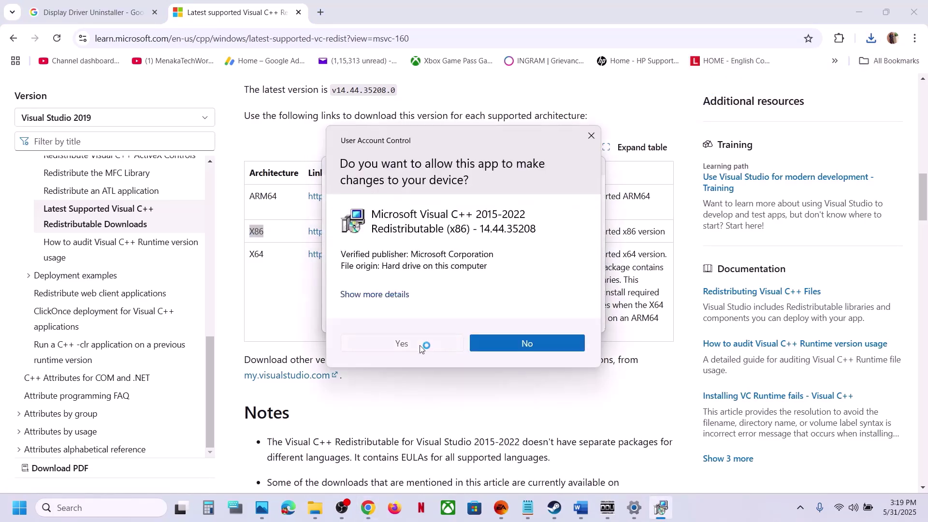
left_click(269, 261)
left_click(269, 261)
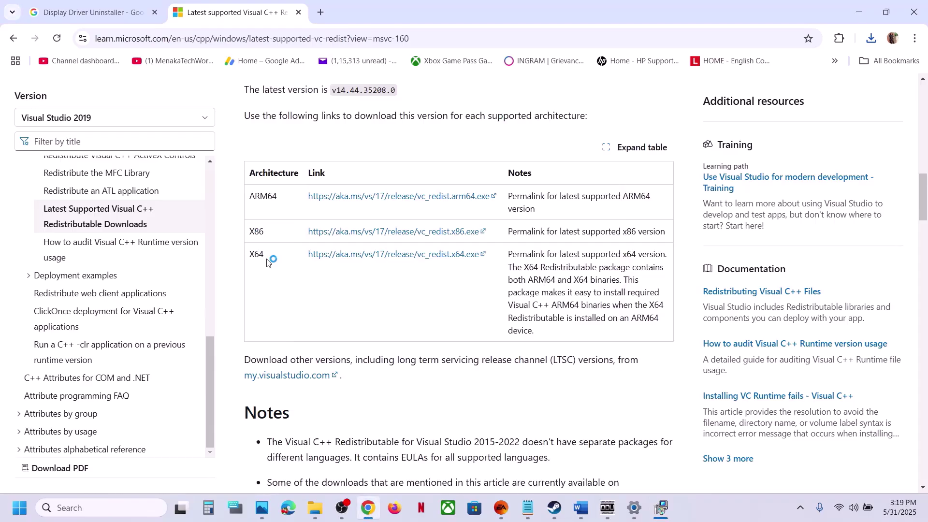
Download and repair the x64 redistributable, dismissing its reboot-required error
left_click(357, 254)
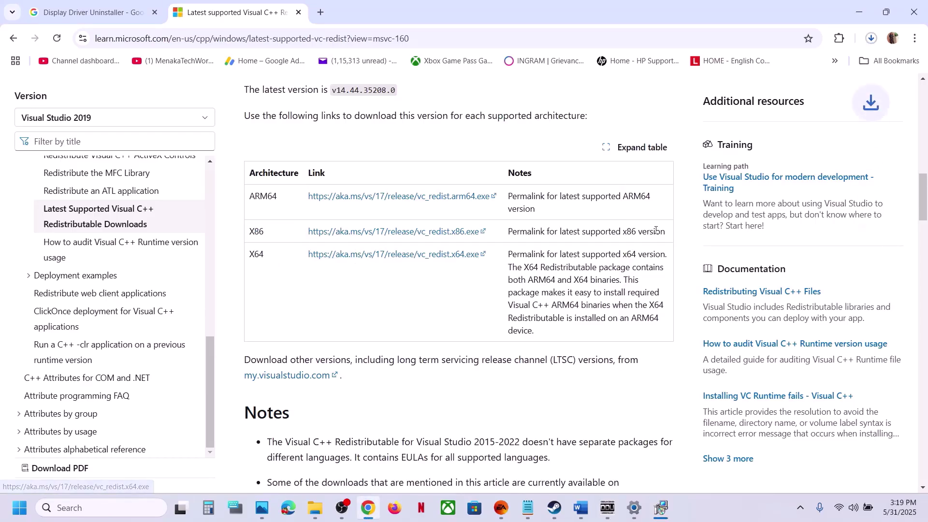
left_click(871, 38)
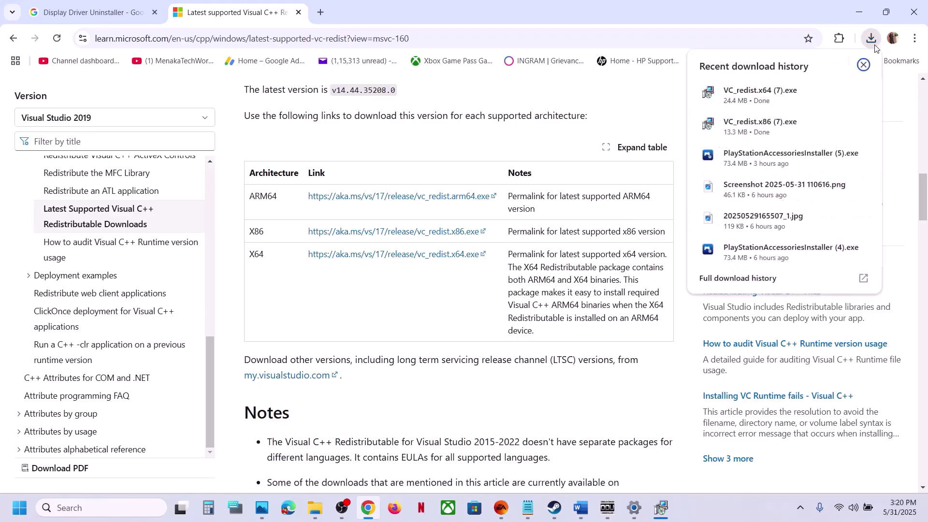
left_click(771, 104)
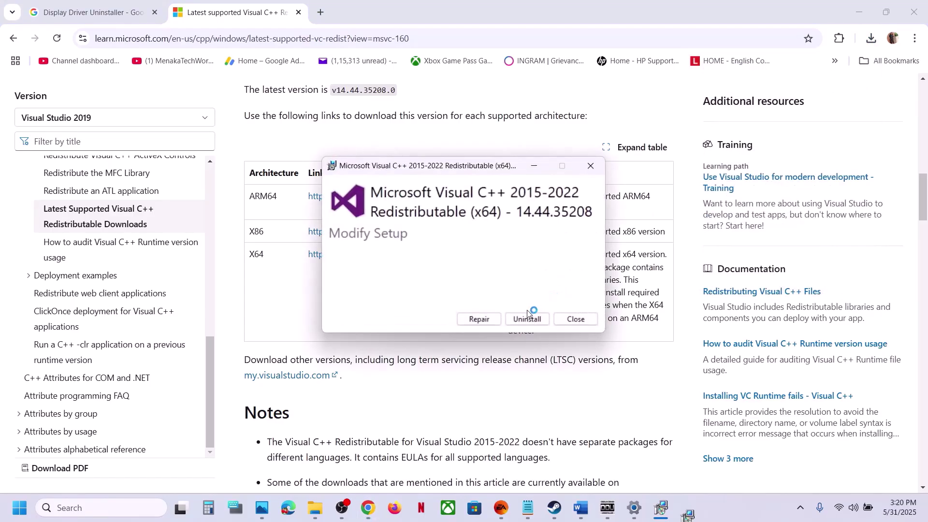
left_click(481, 318)
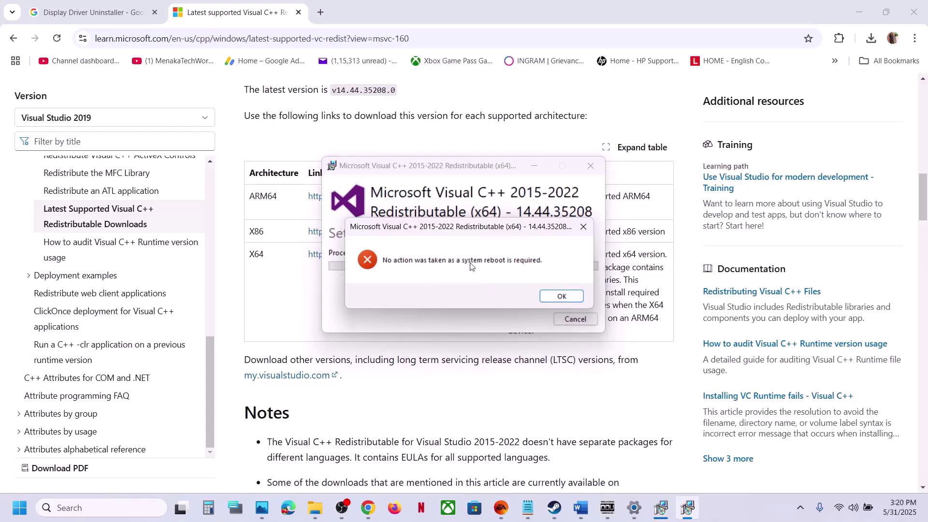
left_click(560, 296)
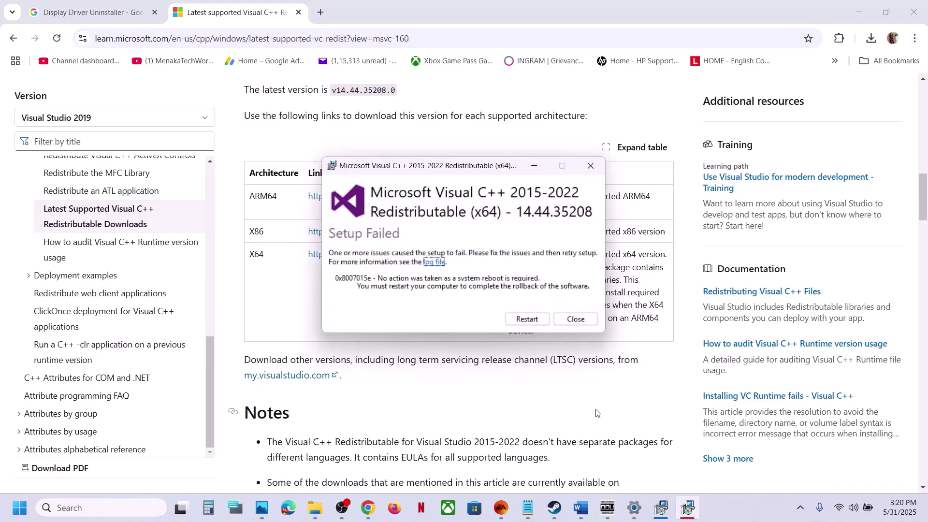
Close the failed x64 and successful x86 setup windows and return to Steam
left_click(686, 508)
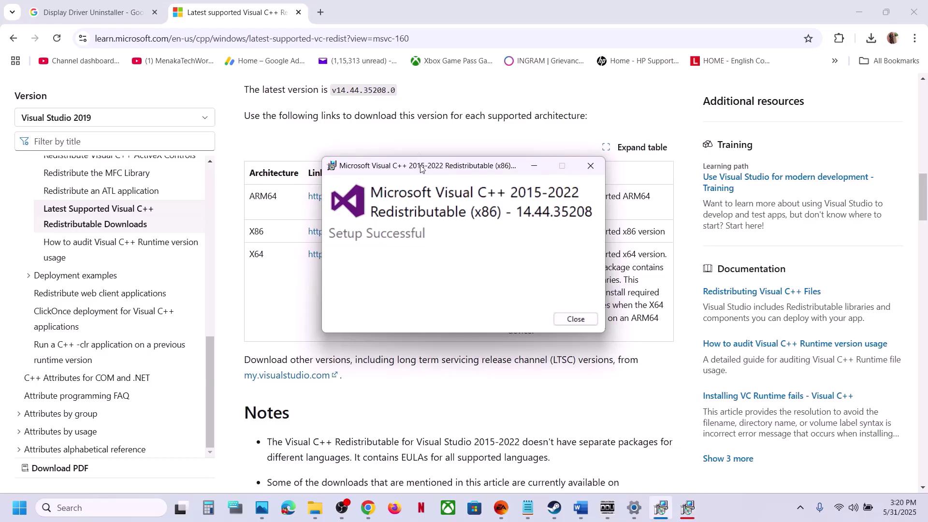
left_click_drag(420, 168, 669, 236)
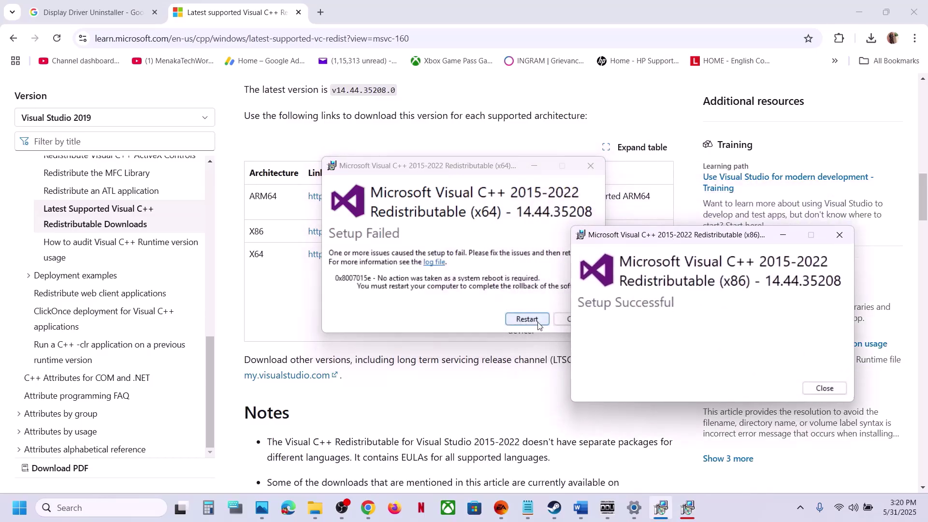
left_click(565, 322)
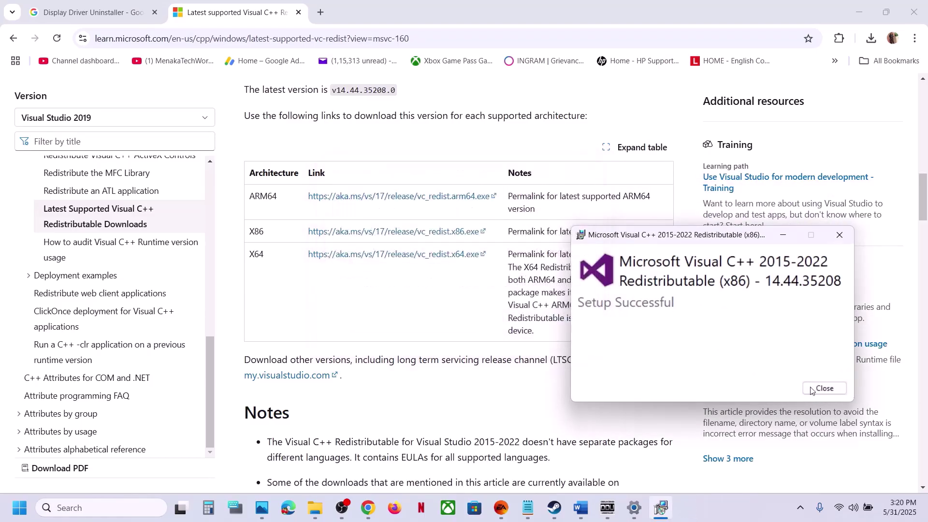
left_click(814, 389)
left_click(19, 507)
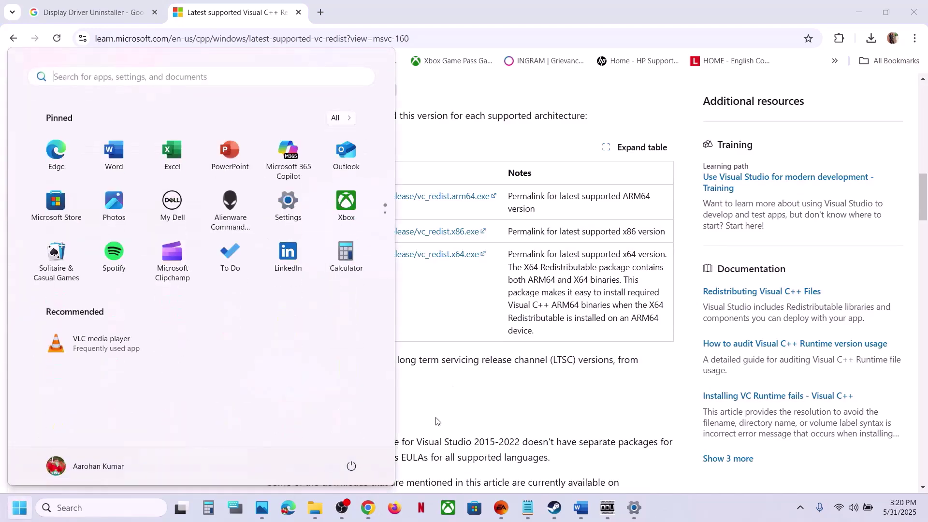
left_click(353, 466)
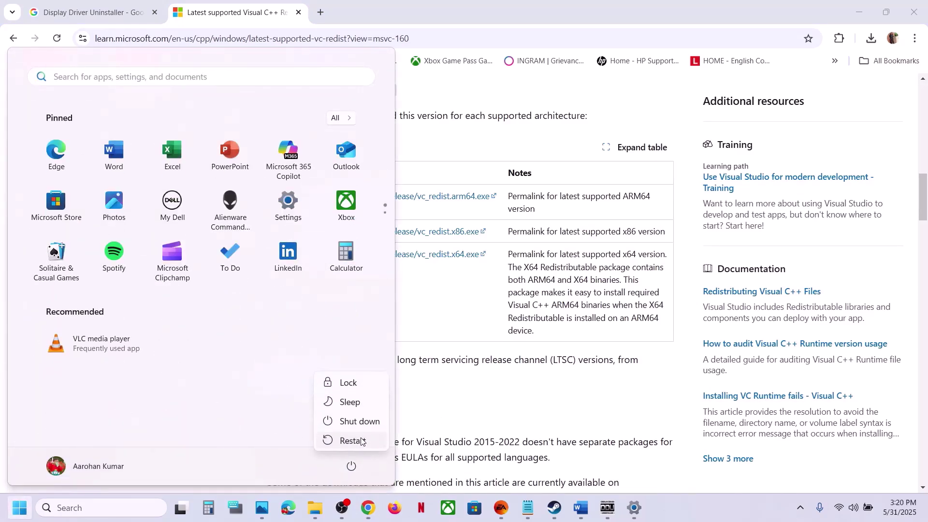
left_click(552, 508)
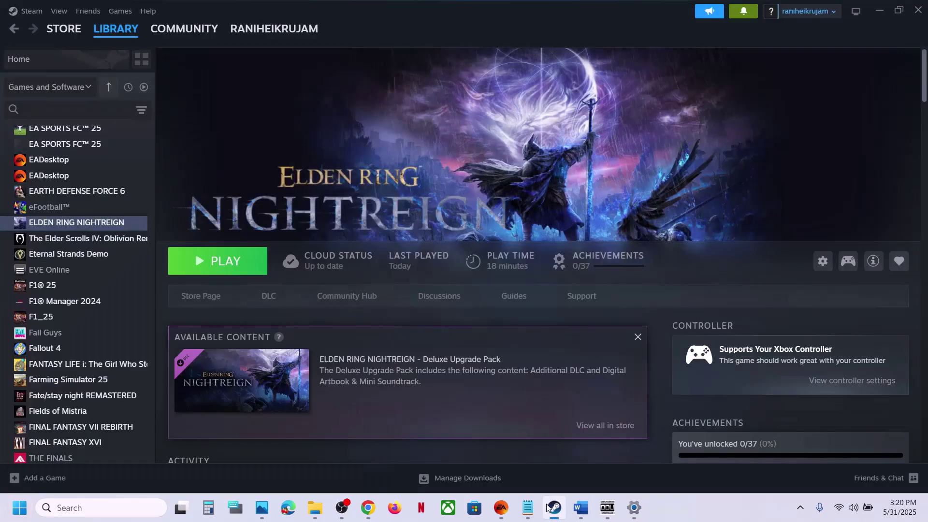
Highlight Step 15's advice: unplug USB devices, disconnect extra monitors, disable Steam overlay
left_click(580, 507)
scroll(324, 272, "down", 5)
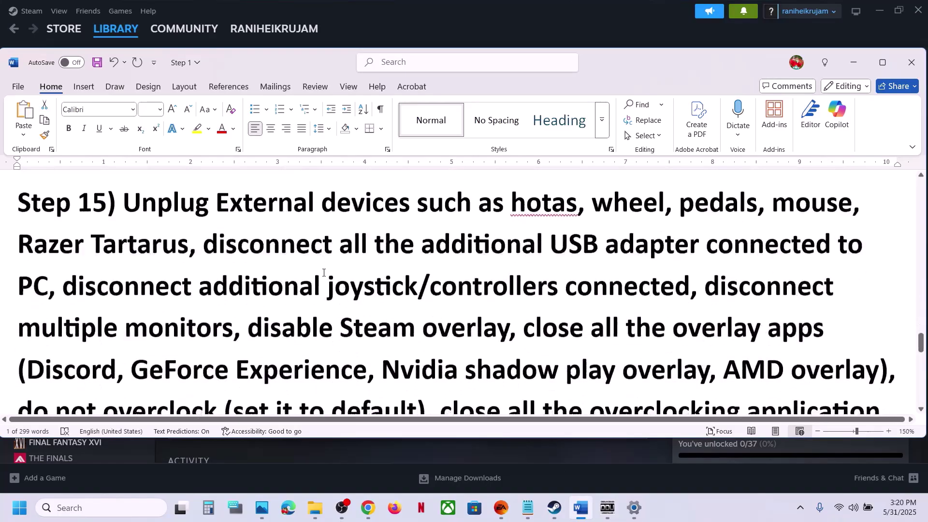
left_click_drag(133, 203, 598, 233)
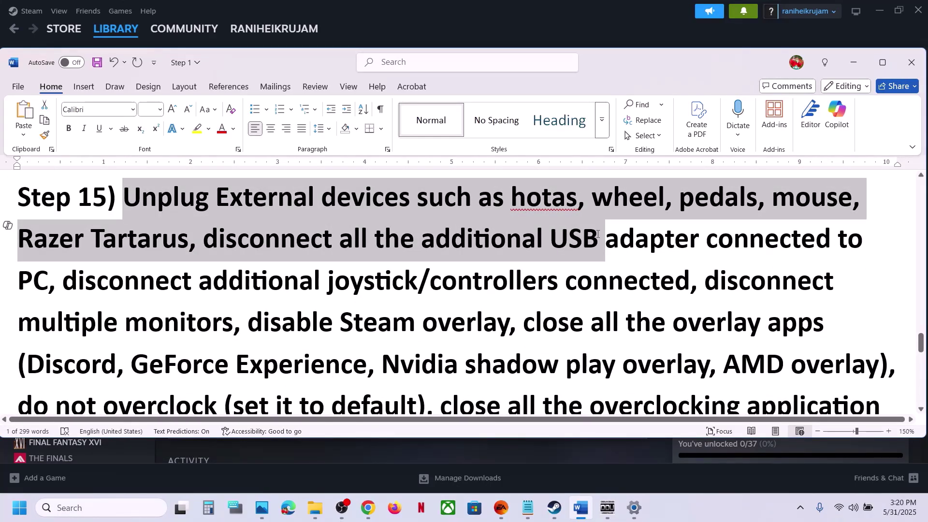
left_click_drag(598, 234, 589, 283)
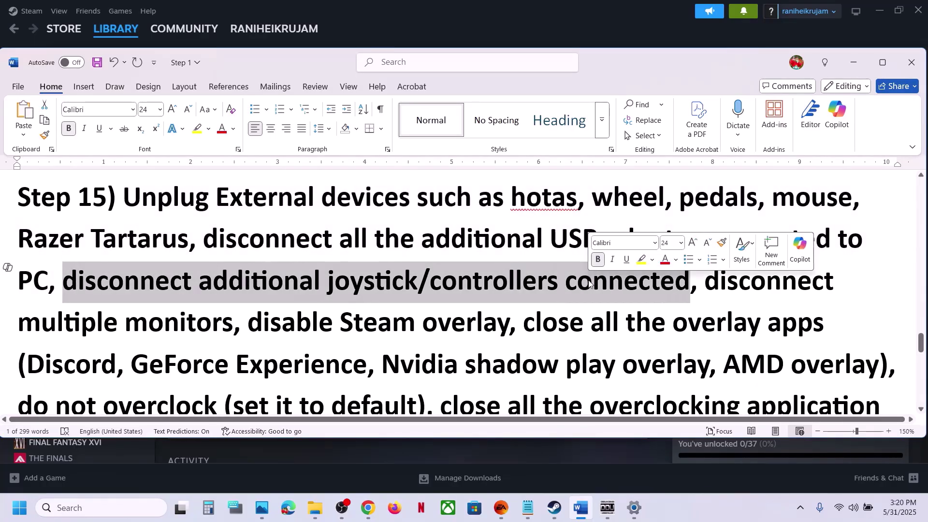
left_click_drag(704, 282, 222, 319)
scroll(270, 284, "down", 1)
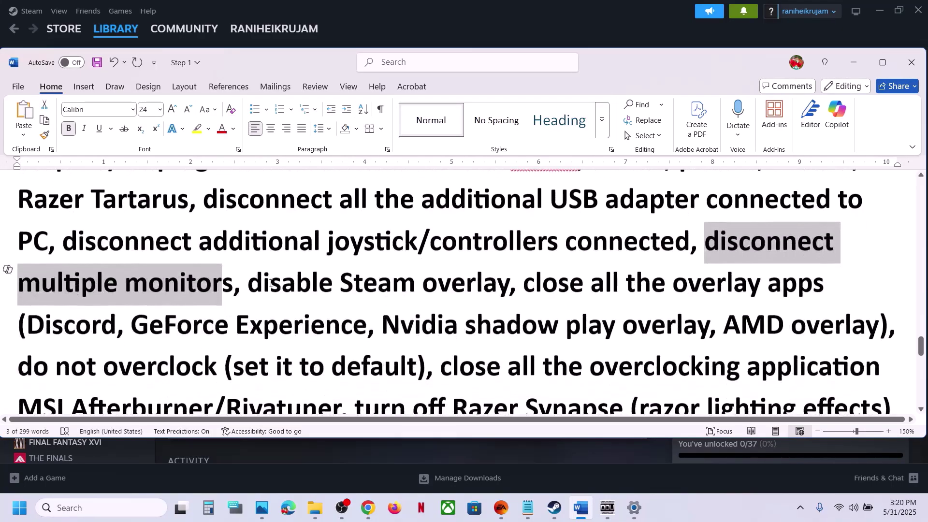
left_click_drag(270, 284, 481, 289)
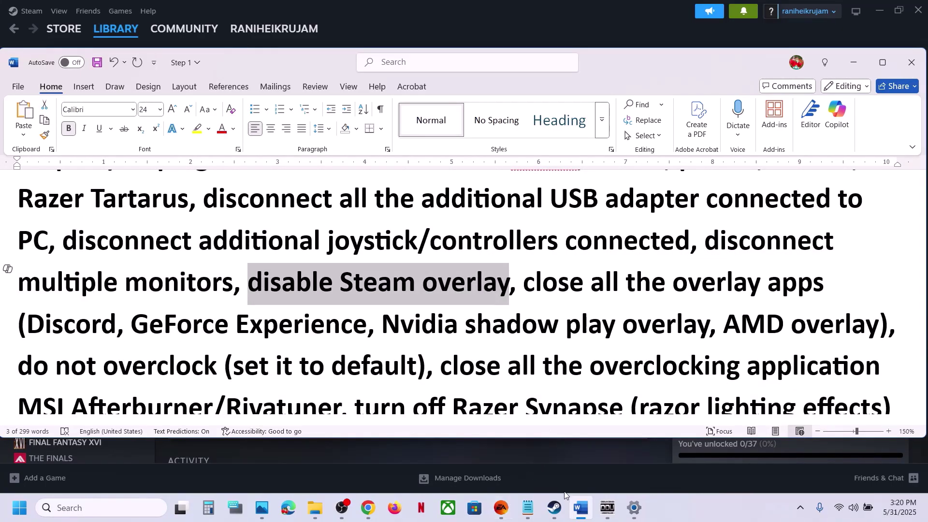
left_click(555, 505)
Confirm Enable the Steam Overlay is off in ELDEN RING NIGHTREIGN's Properties, then close them
right_click(100, 223)
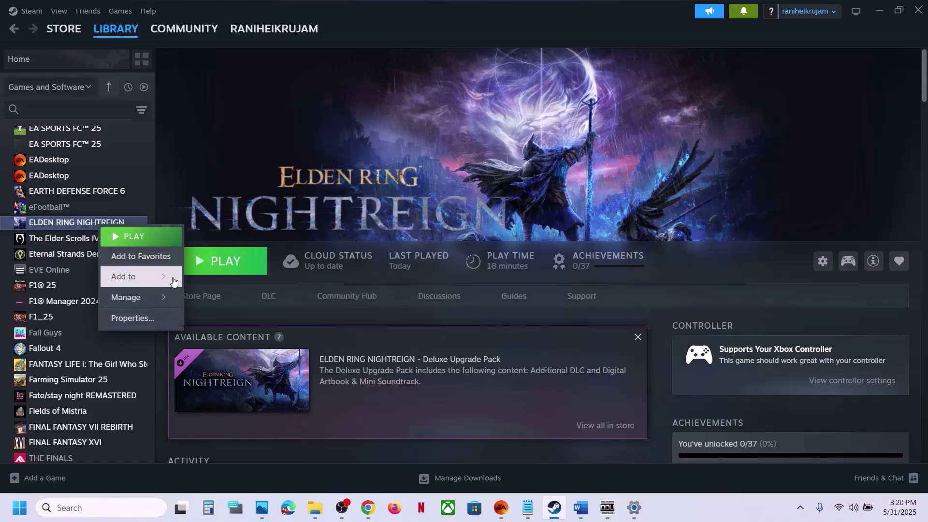
left_click(162, 318)
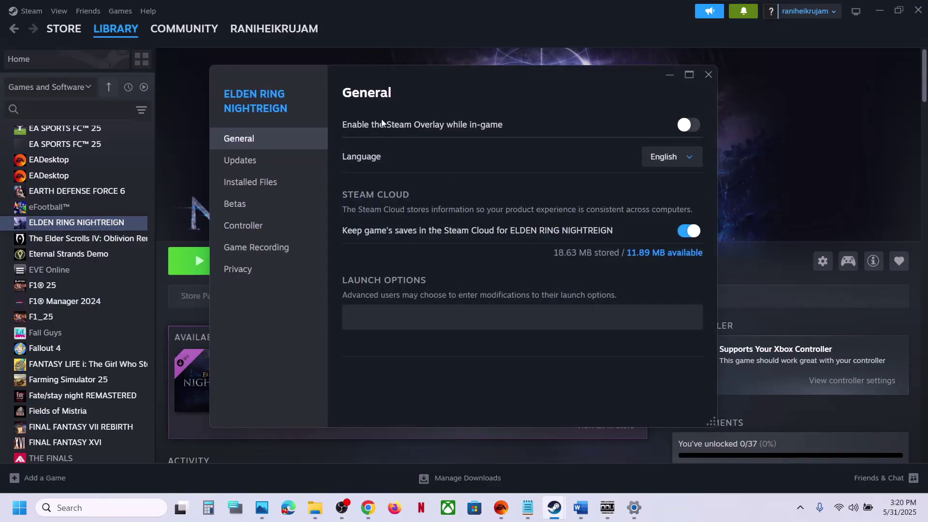
left_click(709, 77)
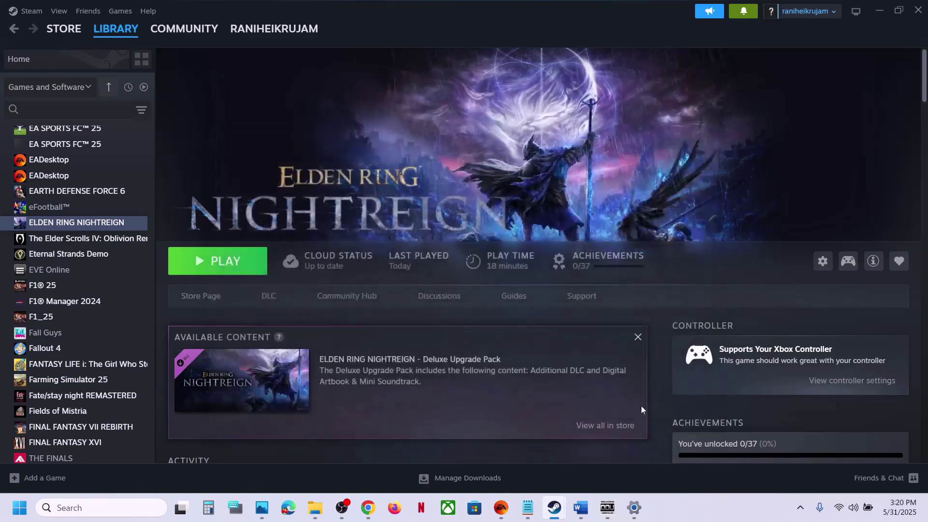
left_click(580, 506)
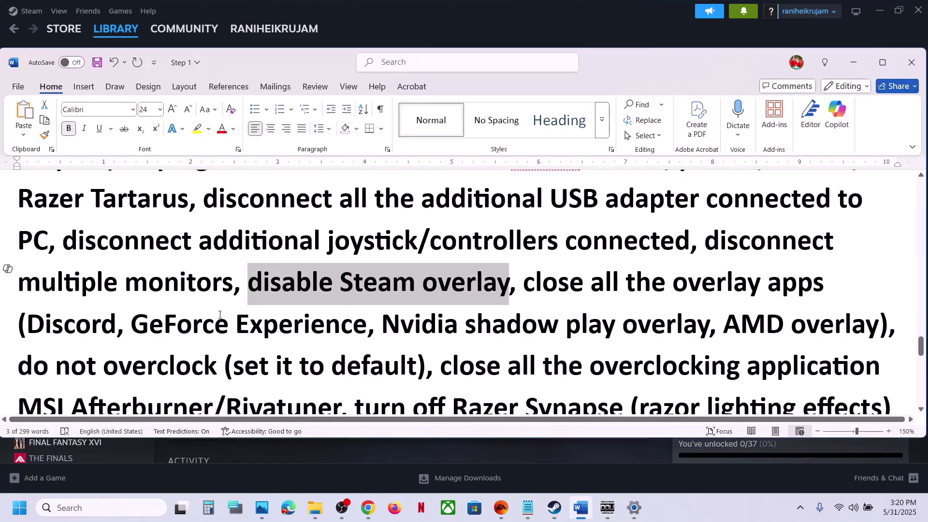
double_click(94, 327)
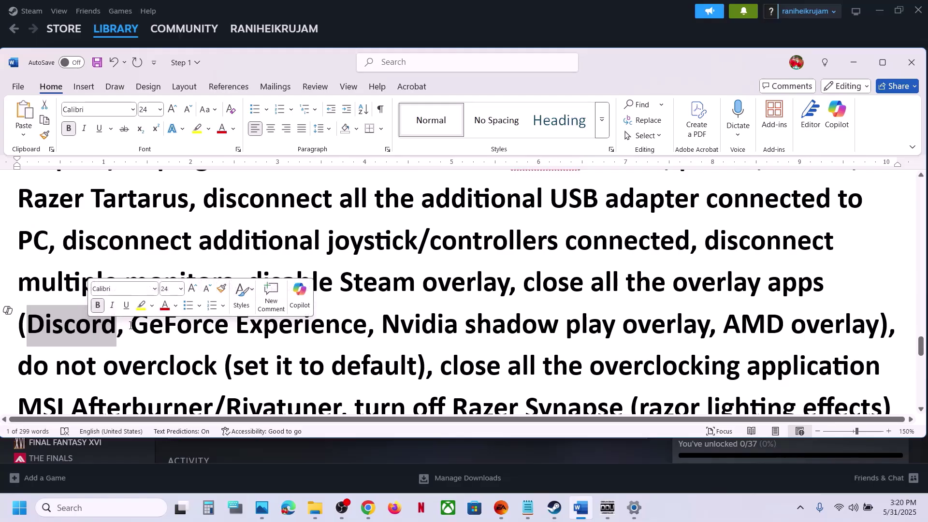
left_click_drag(131, 325, 339, 325)
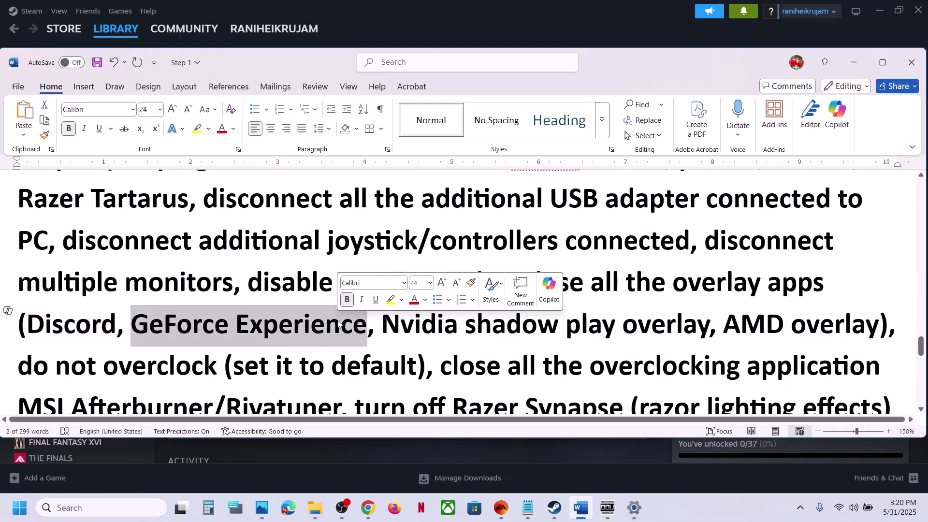
type("Nvidia Ap")
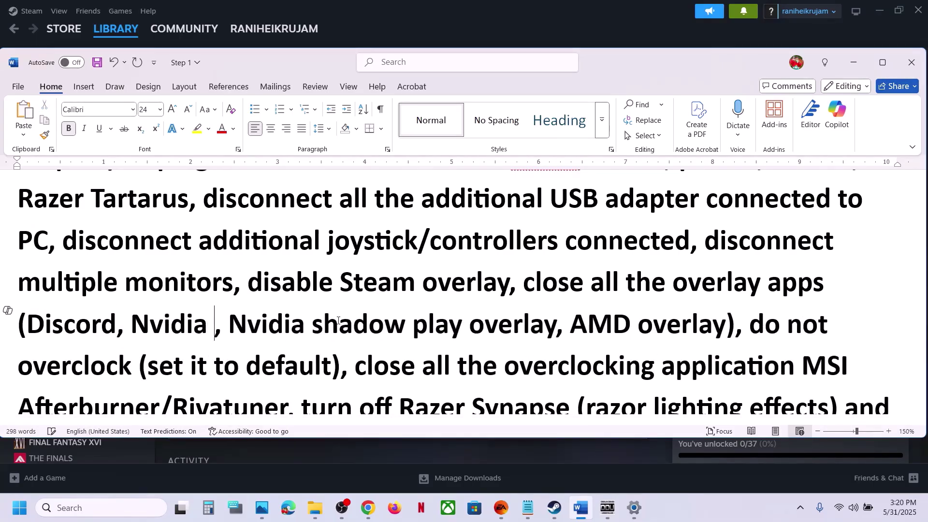
type("p")
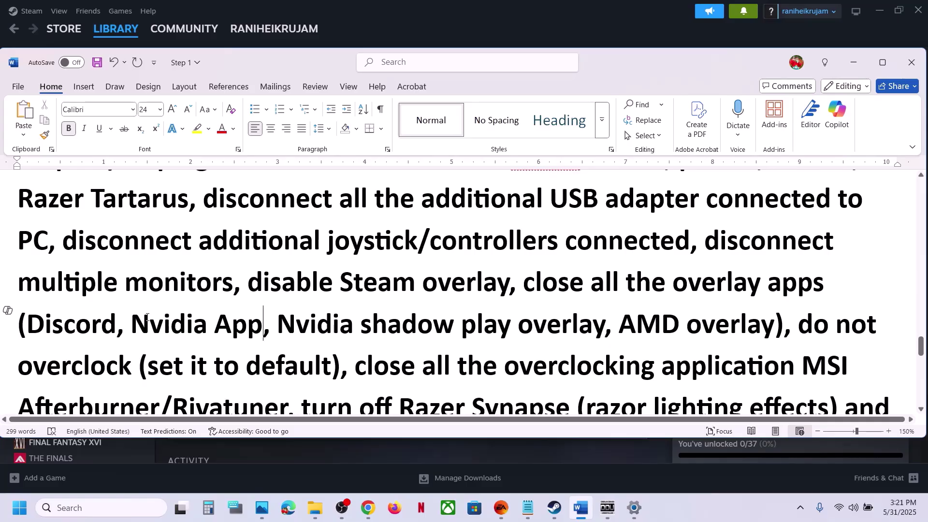
left_click_drag(147, 317, 251, 313)
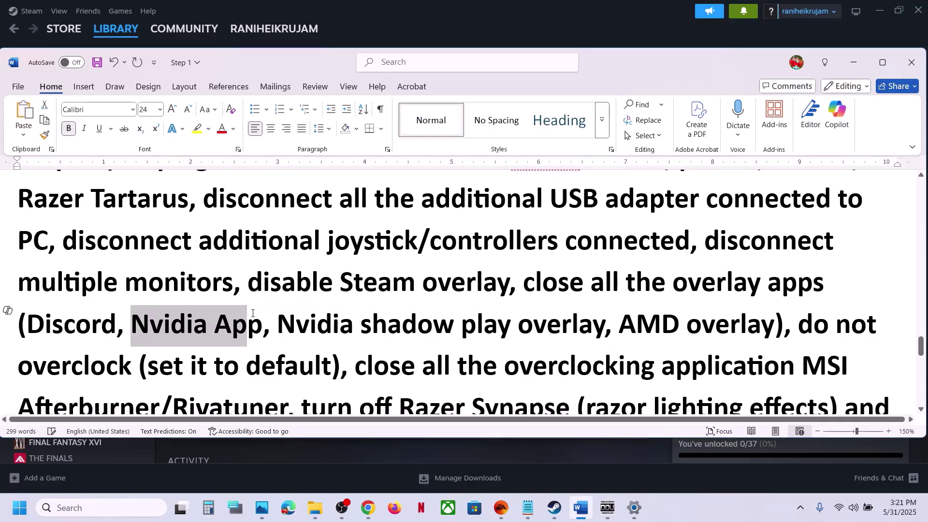
key("Right")
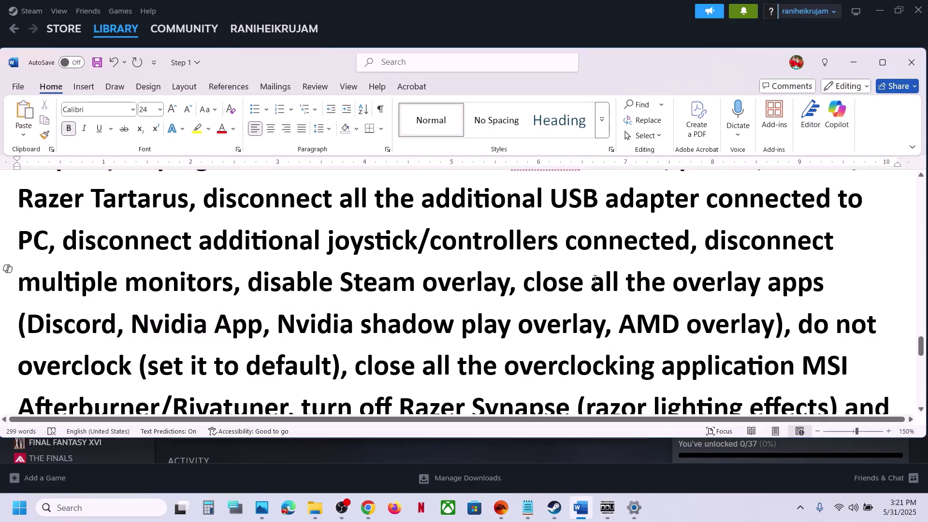
left_click_drag(595, 279, 758, 326)
scroll(757, 326, "down", 1)
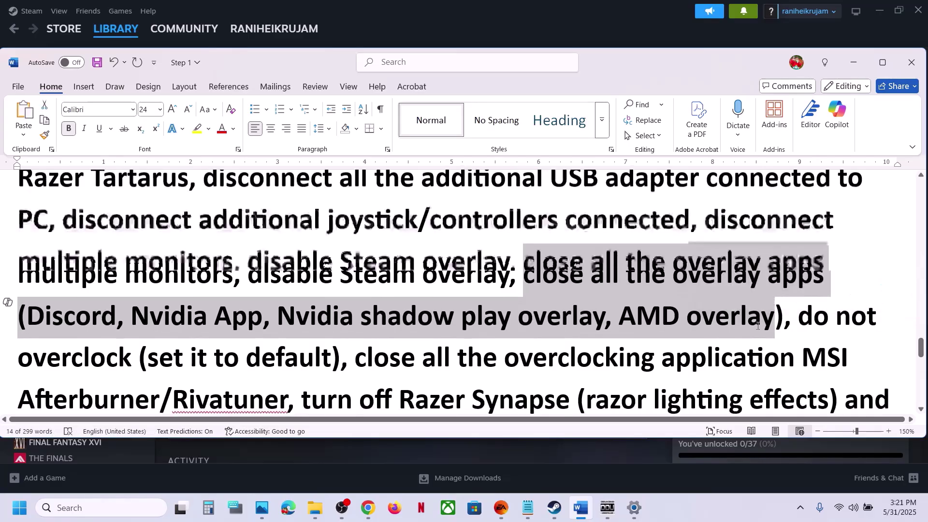
scroll(758, 326, "down", 1)
left_click_drag(802, 241, 315, 285)
left_click(149, 283)
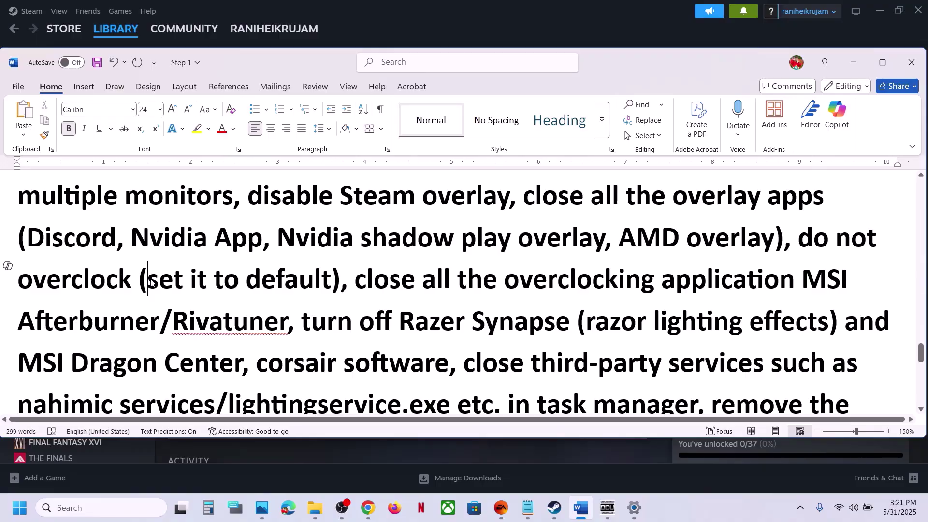
left_click_drag(150, 283, 743, 269)
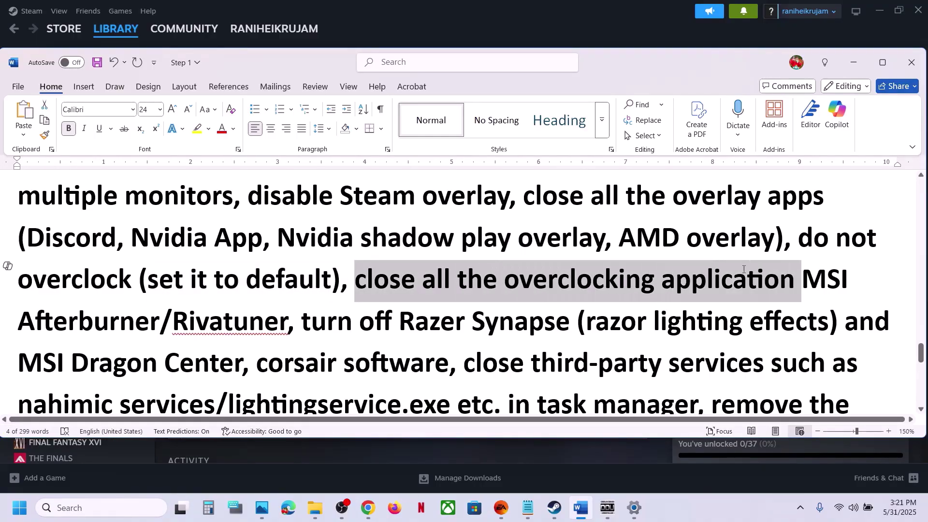
left_click_drag(366, 283, 288, 325)
left_click(289, 324)
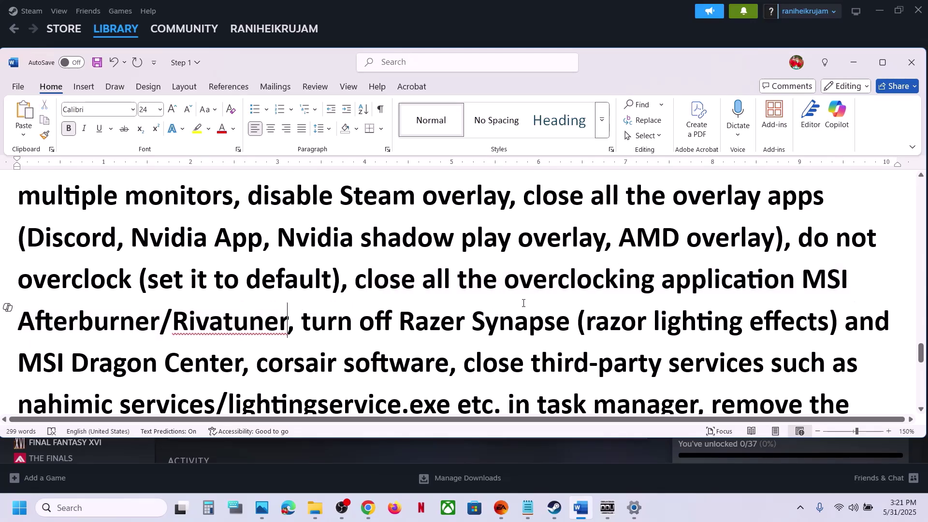
left_click_drag(535, 273, 692, 277)
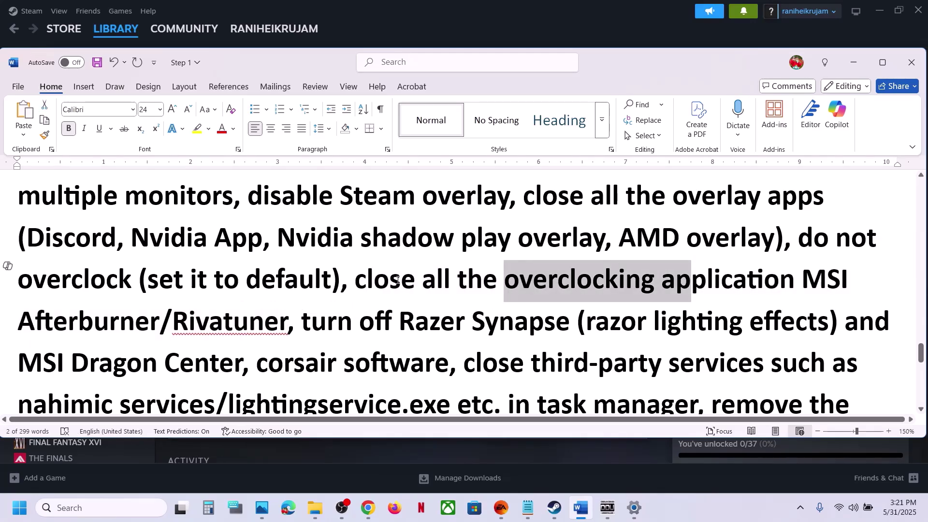
double_click(399, 284)
scroll(398, 284, "down", 1)
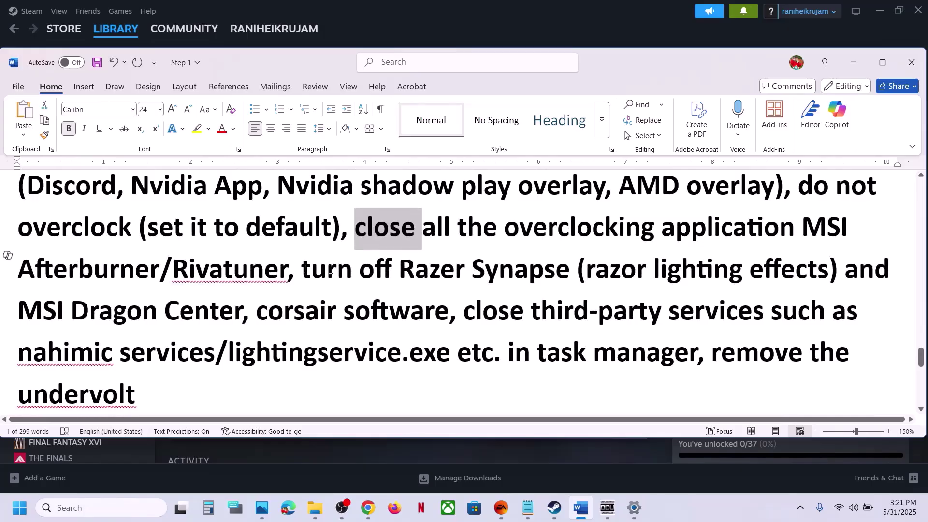
left_click_drag(302, 269, 695, 352)
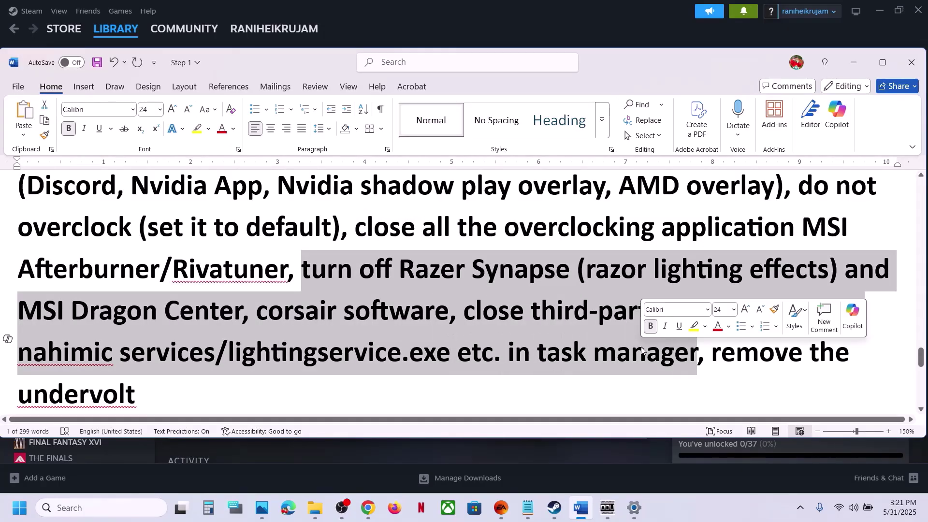
scroll(535, 330, "down", 1)
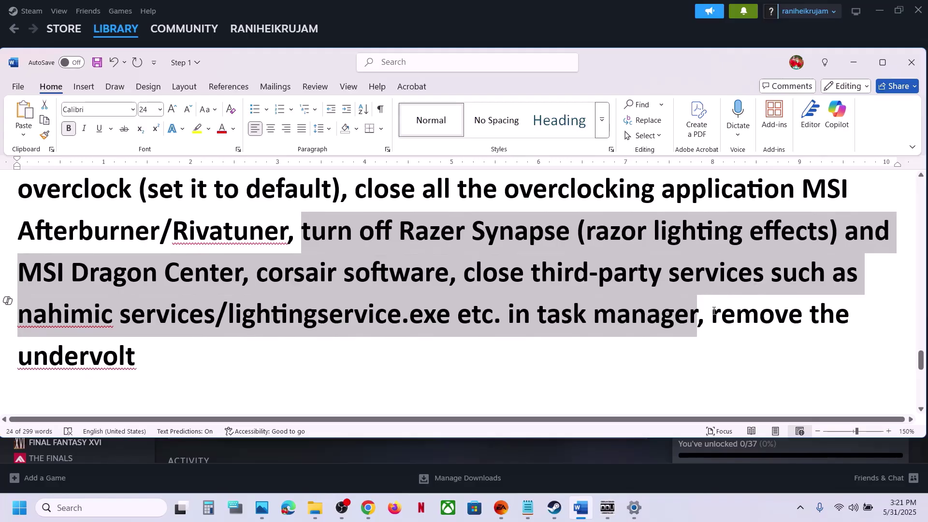
left_click_drag(729, 313, 114, 316)
left_click(189, 349)
Bring up the Step 16 virtual memory notes and highlight the View advanced system settings line
scroll(114, 316, "down", 2)
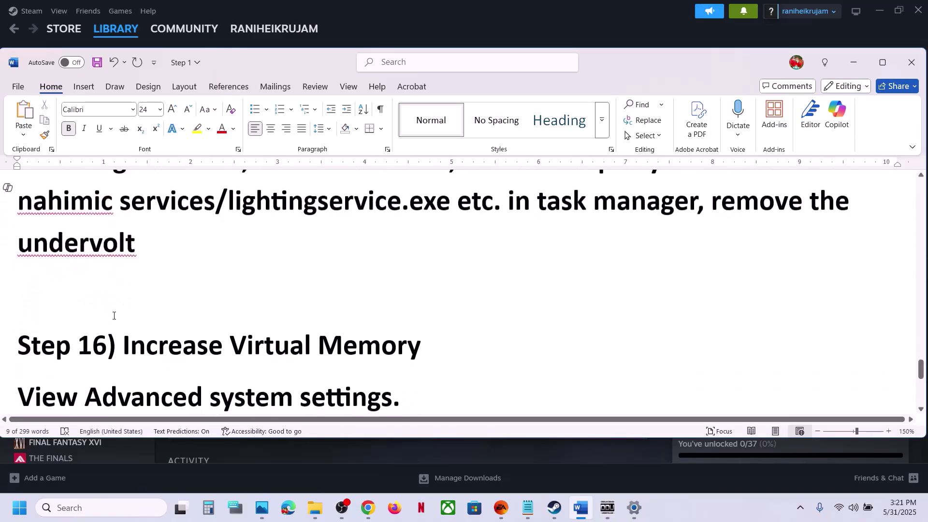
scroll(114, 315, "down", 2)
left_click(687, 505)
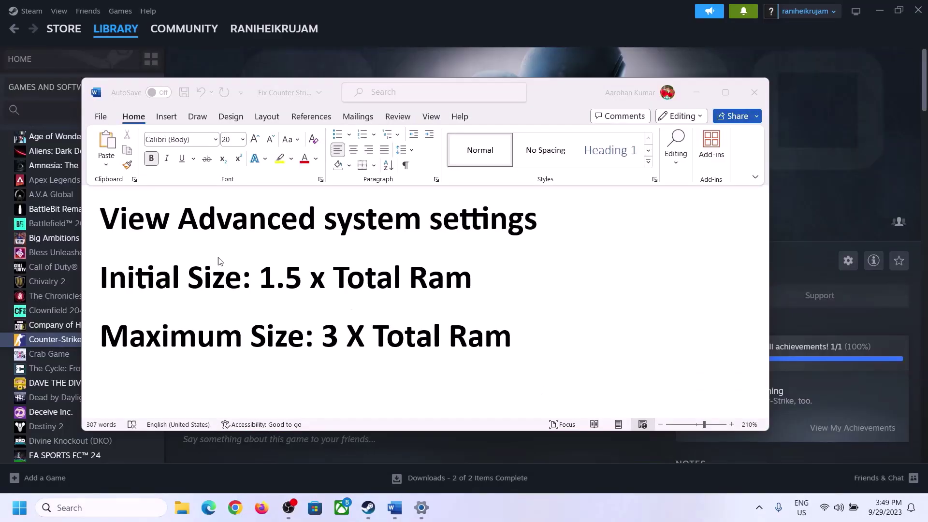
left_click(159, 225)
left_click_drag(101, 221, 111, 507)
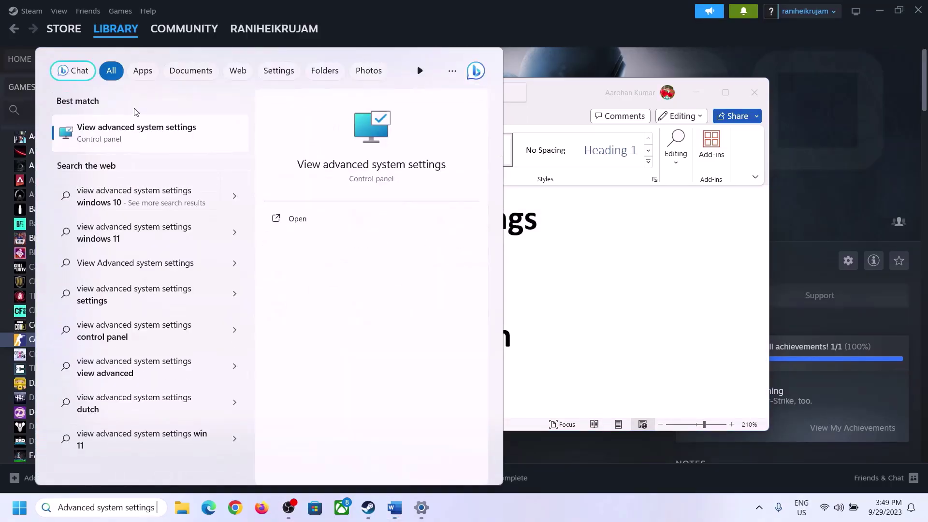
Open the Virtual Memory dialog via Performance Settings' Advanced tab in System Properties
left_click(132, 141)
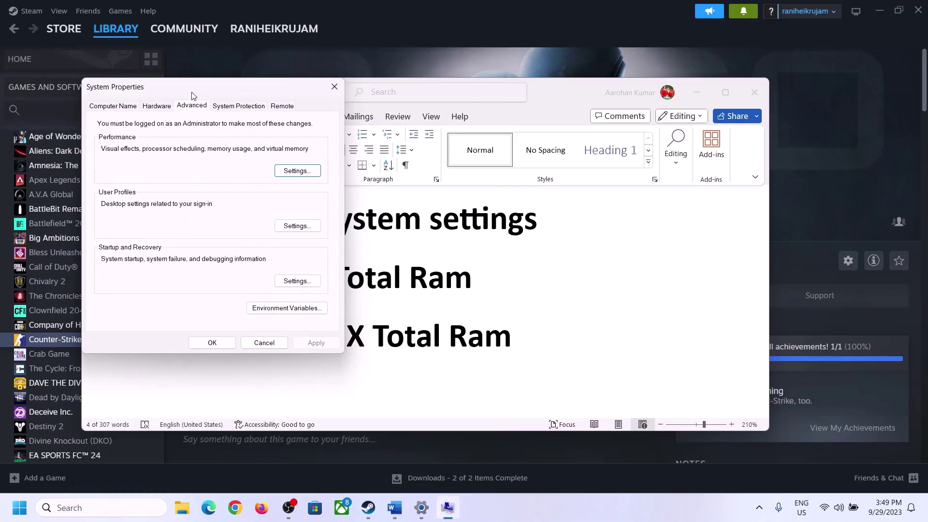
left_click_drag(193, 93, 416, 168)
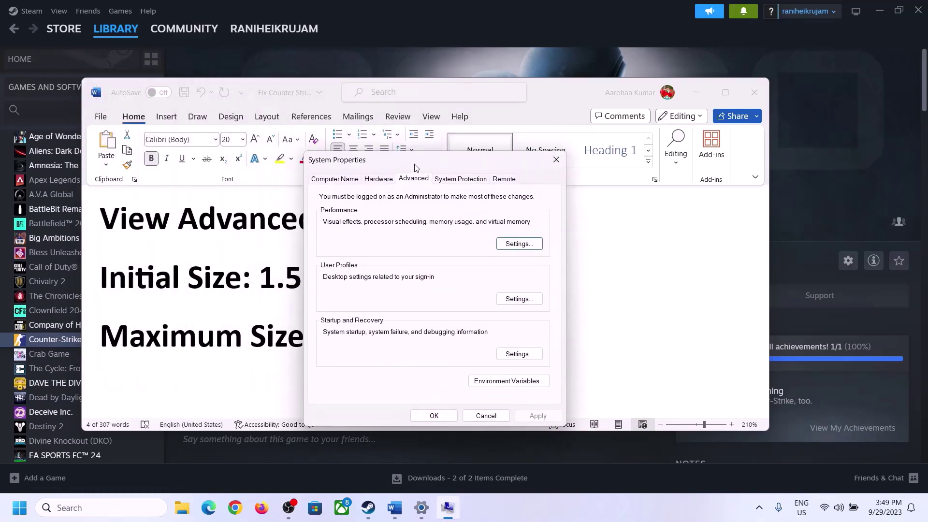
left_click(519, 244)
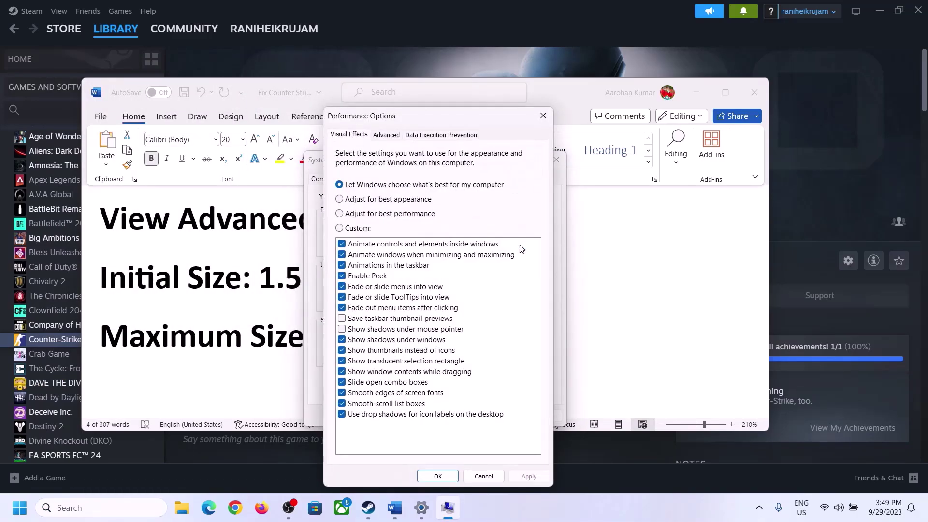
left_click(386, 136)
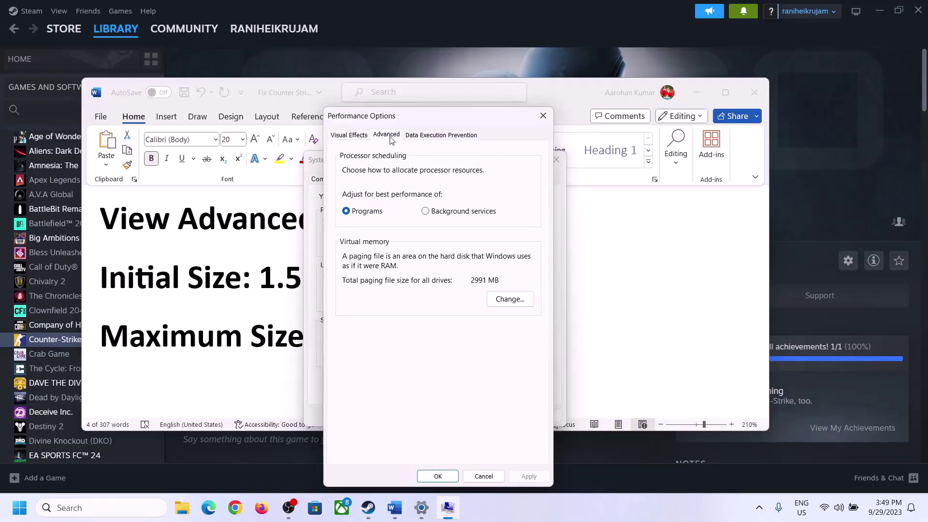
left_click(510, 299)
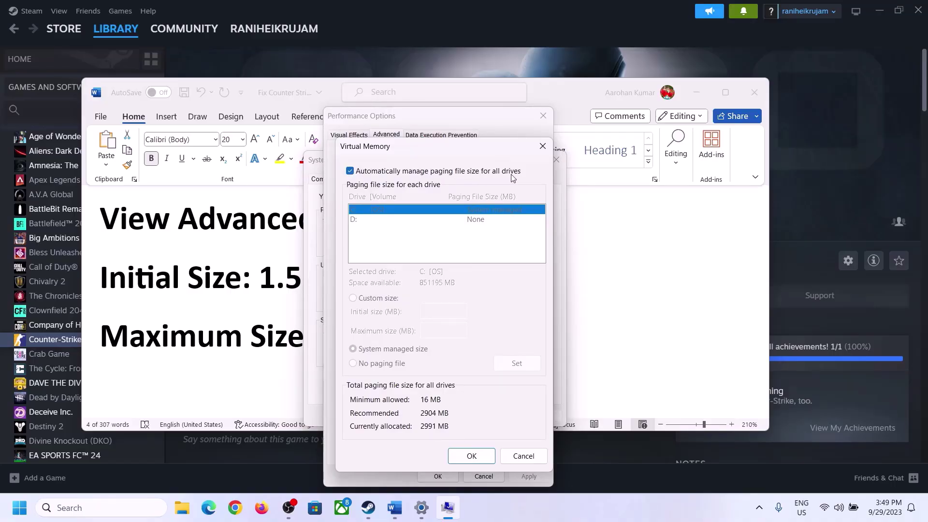
Turn off automatic paging file size, choose Custom size for C:, and highlight the 1.5 x Total RAM rule
left_click(350, 172)
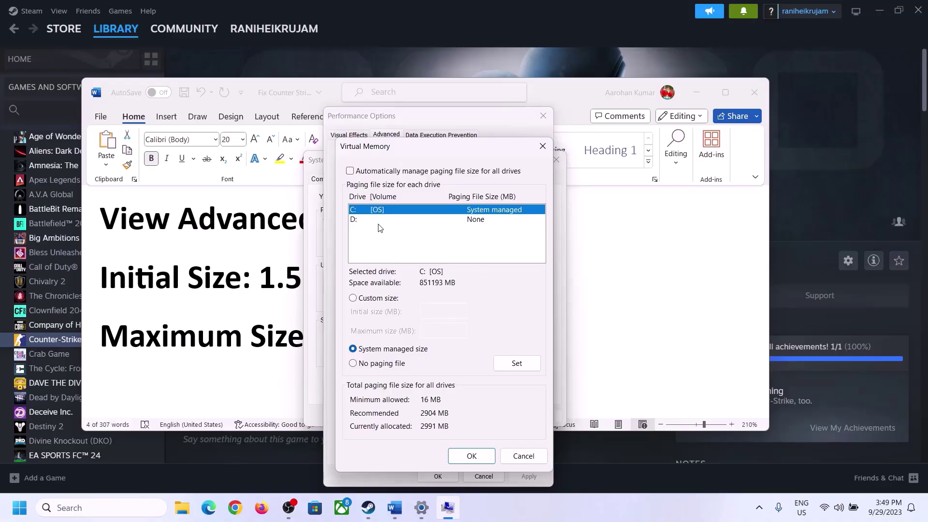
left_click(353, 299)
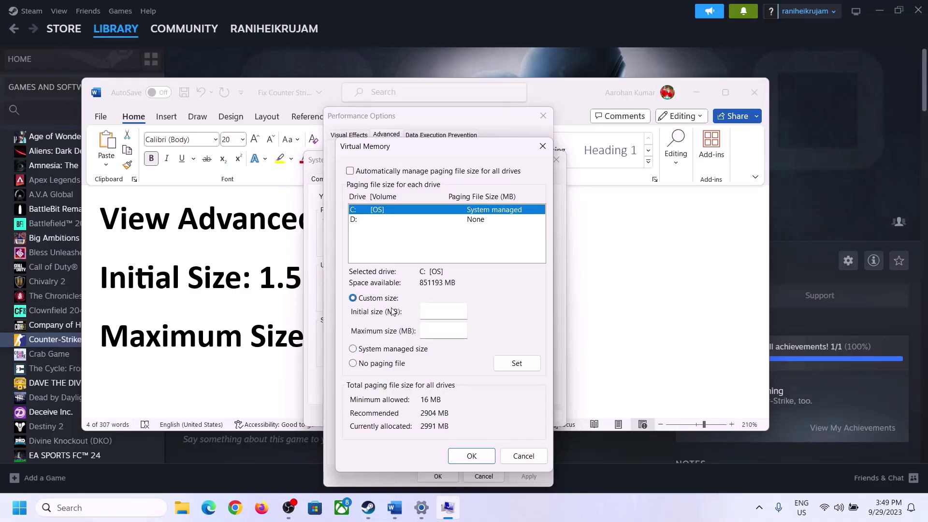
left_click(254, 289)
left_click_drag(286, 277, 476, 285)
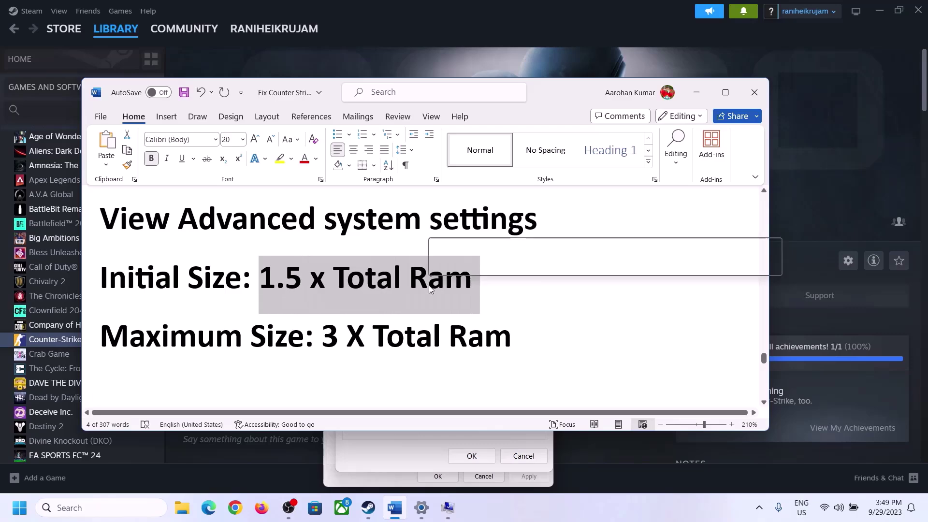
Check the installed RAM under System › About in Settings, highlighting the 16 GB value
left_click(422, 509)
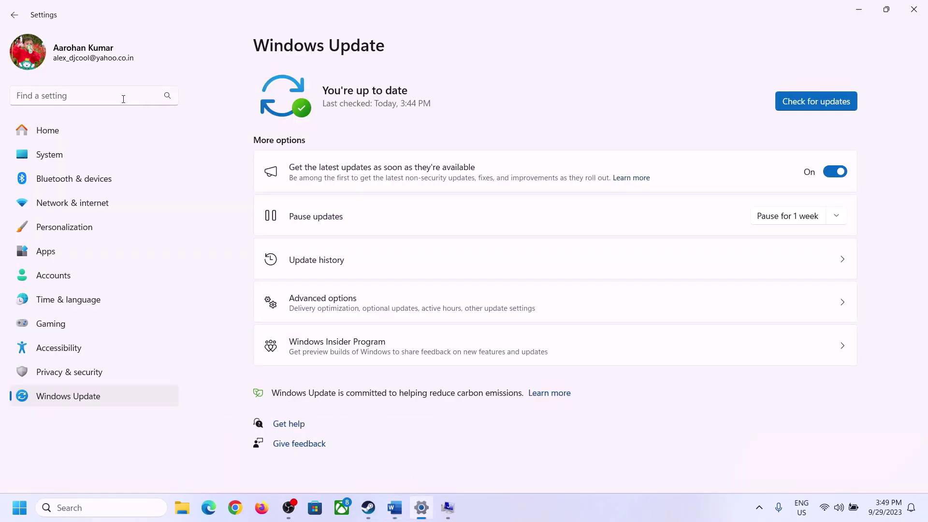
left_click(41, 157)
scroll(330, 402, "down", 8)
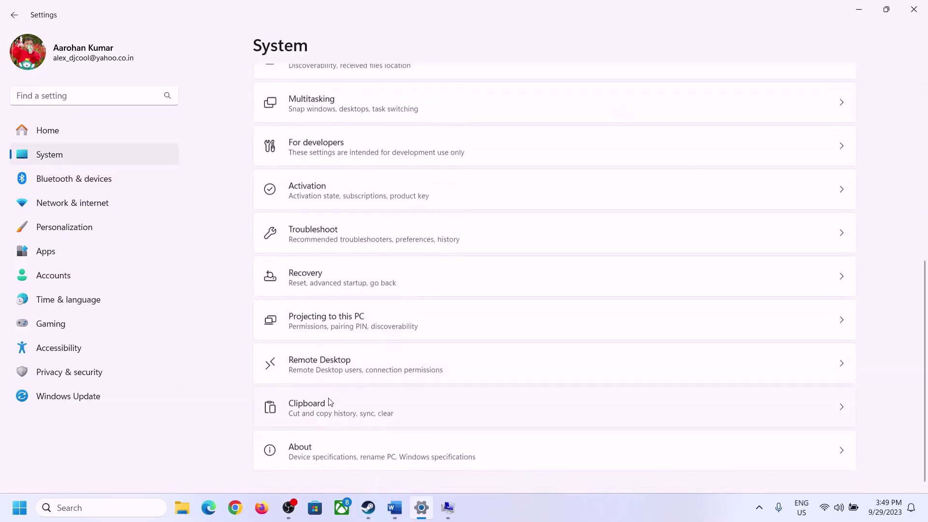
left_click(302, 458)
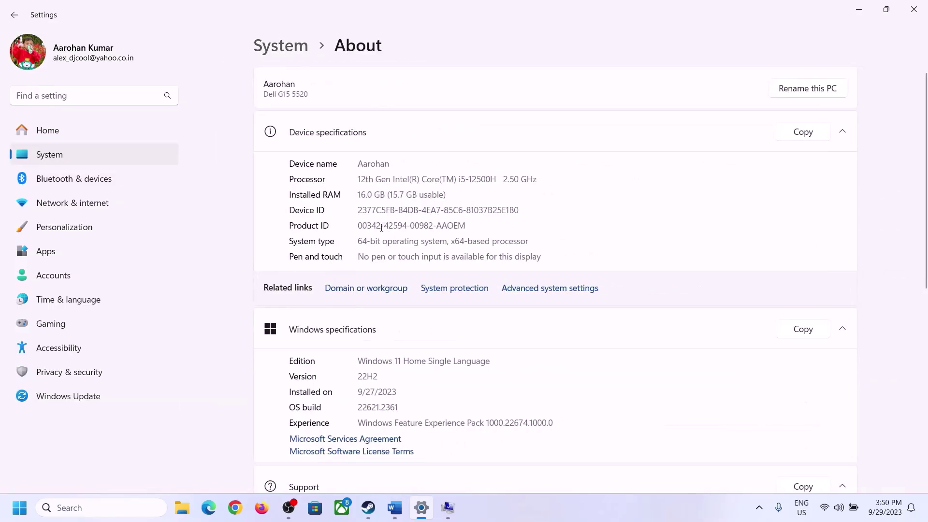
left_click_drag(365, 194, 353, 196)
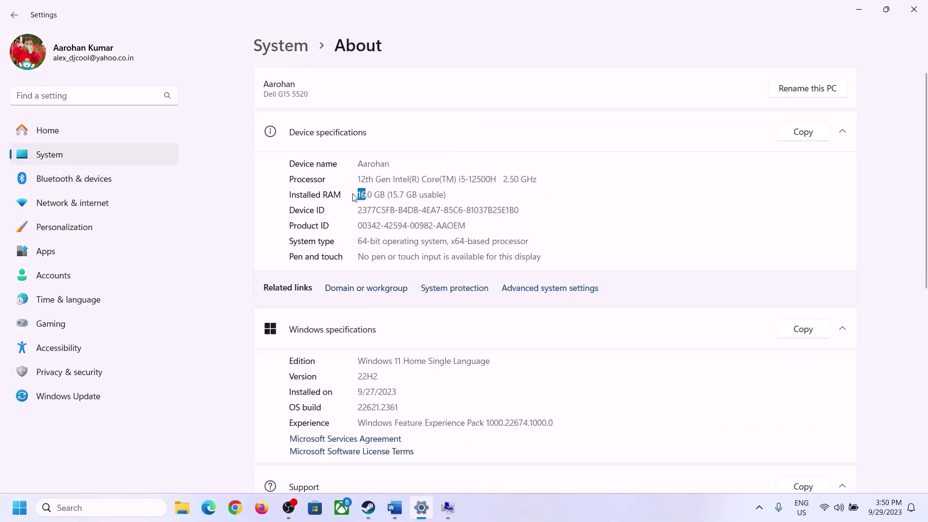